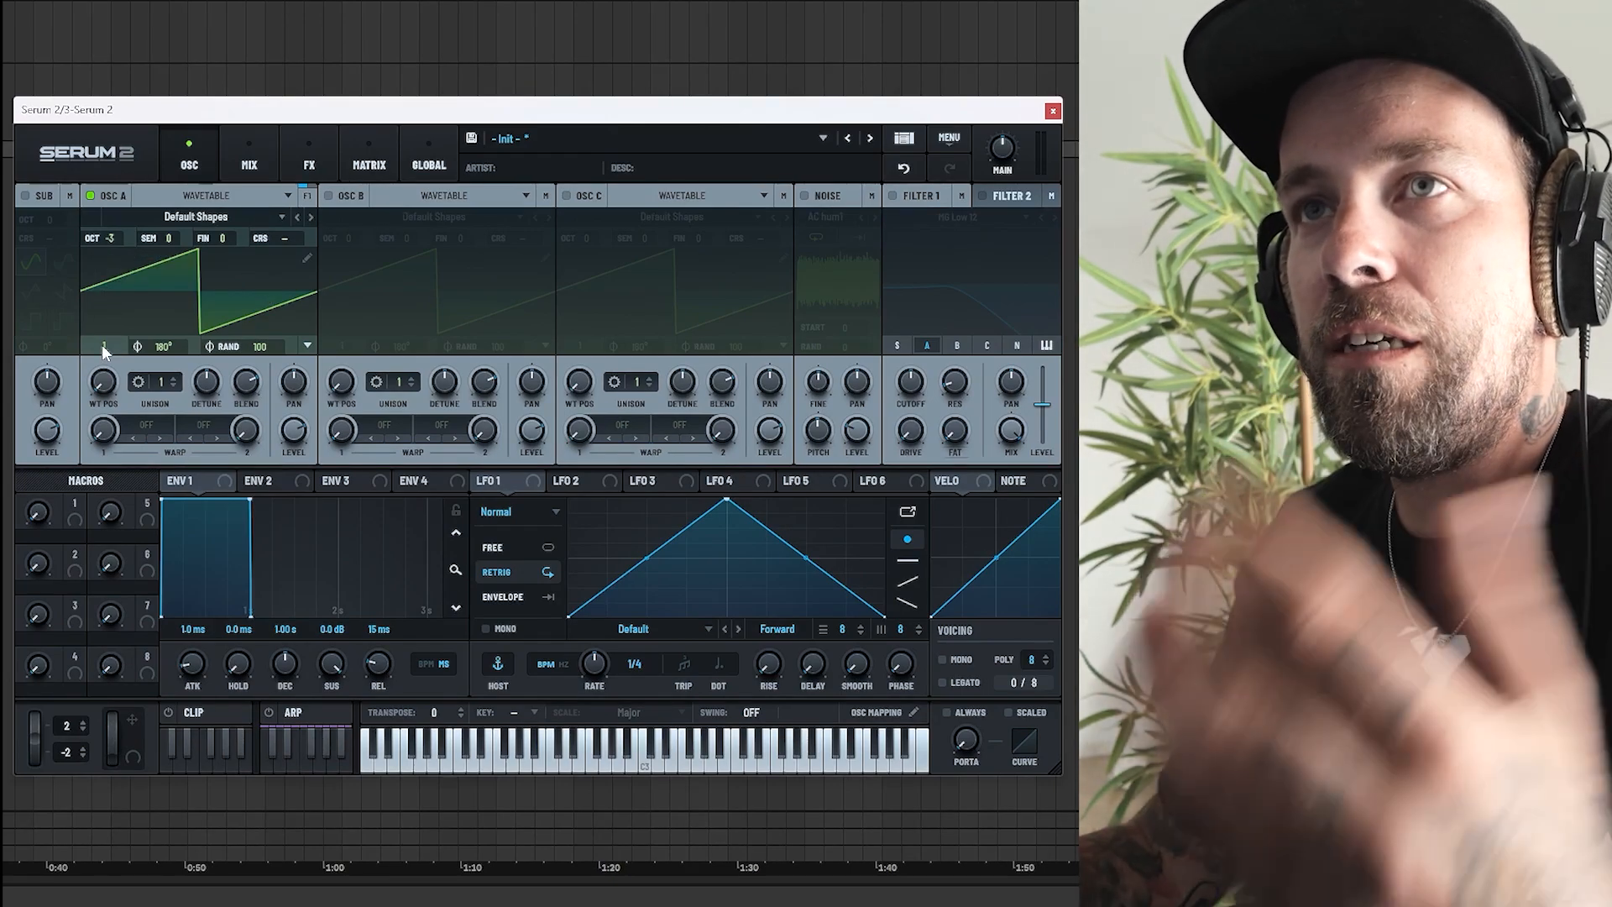
Set oscillator A's wavetable position to 2 for a sine and its random phase to 0, and raise its level.
{"action": "left_click_drag", "start_coordinate": [104, 347], "coordinate": [109, 309]}
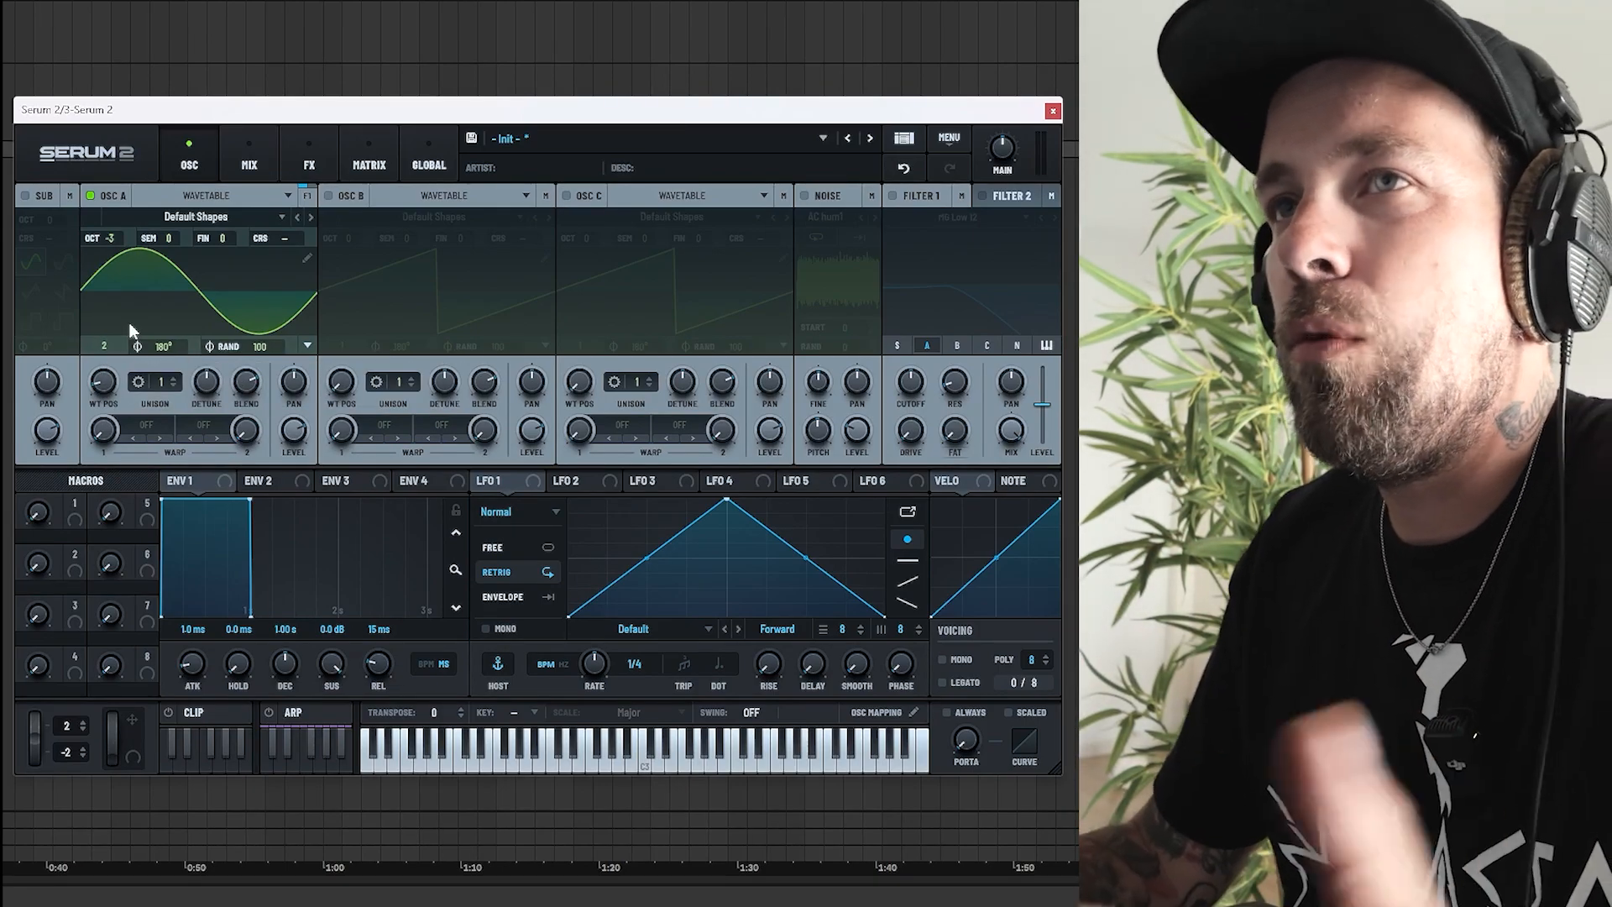
{"action": "left_click_drag", "start_coordinate": [260, 348], "coordinate": [251, 482]}
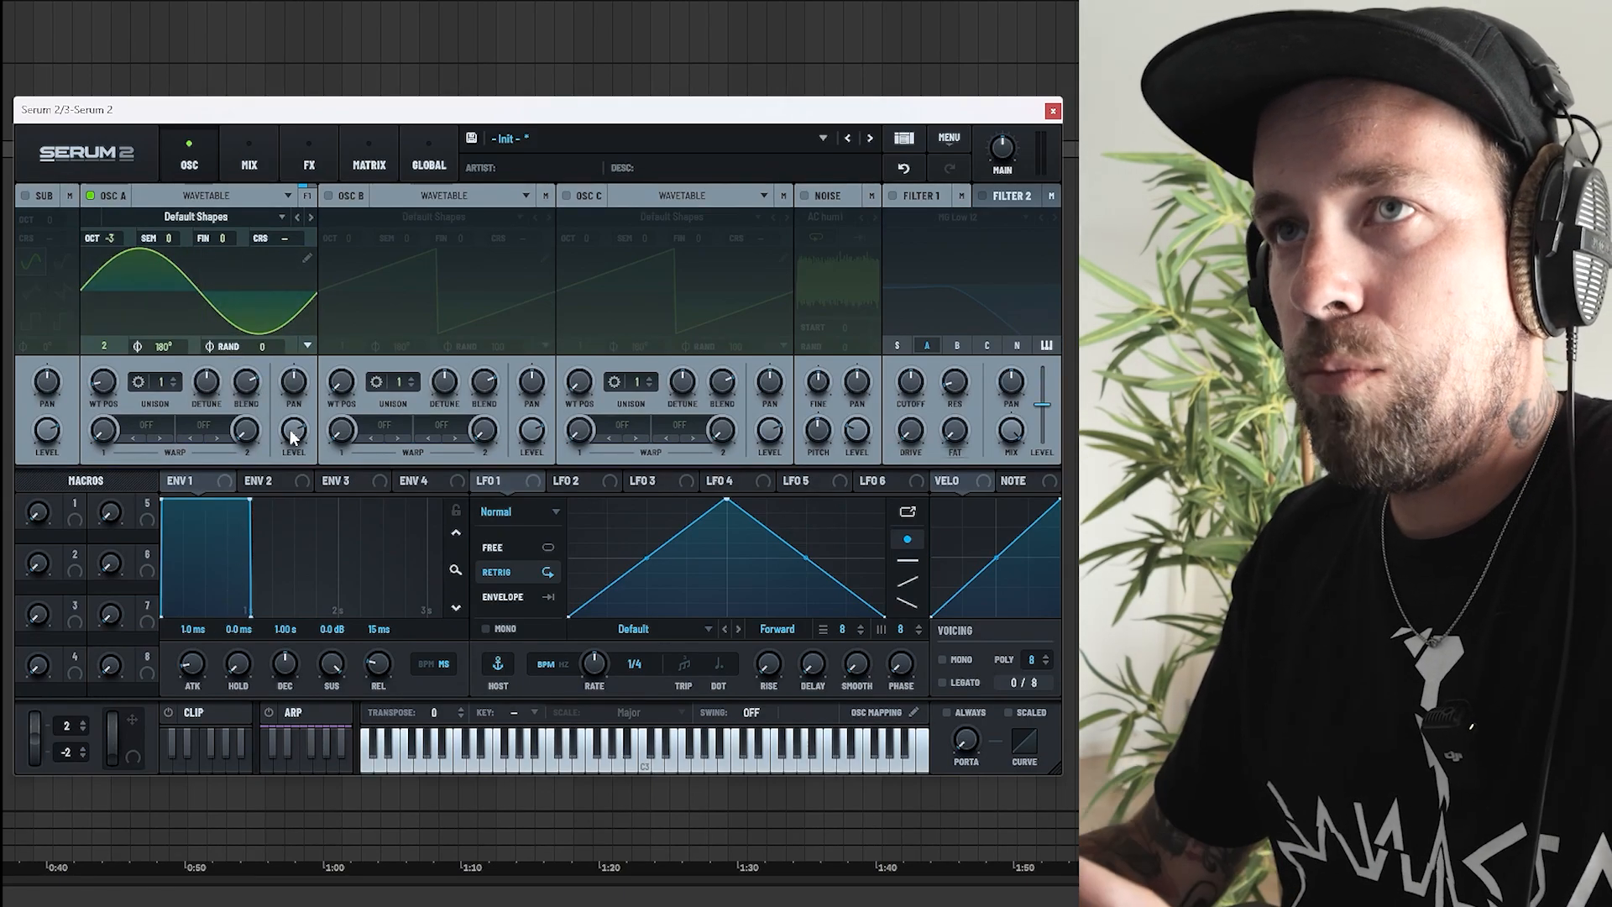
{"action": "left_click_drag", "start_coordinate": [290, 430], "coordinate": [284, 265]}
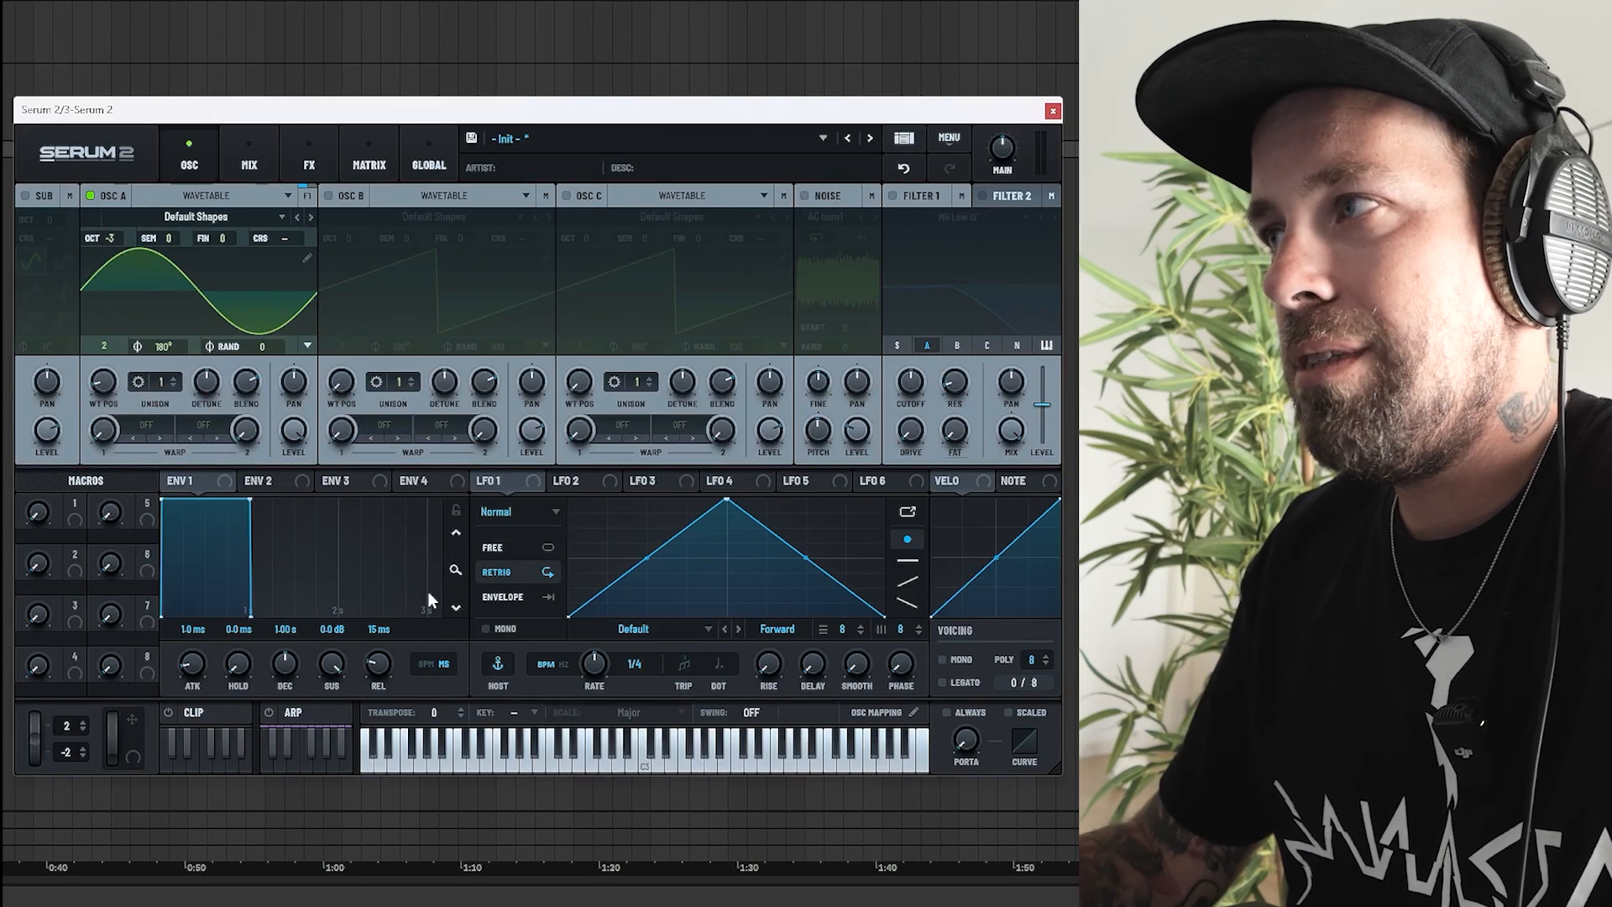
{"action": "key", "text": "f"}
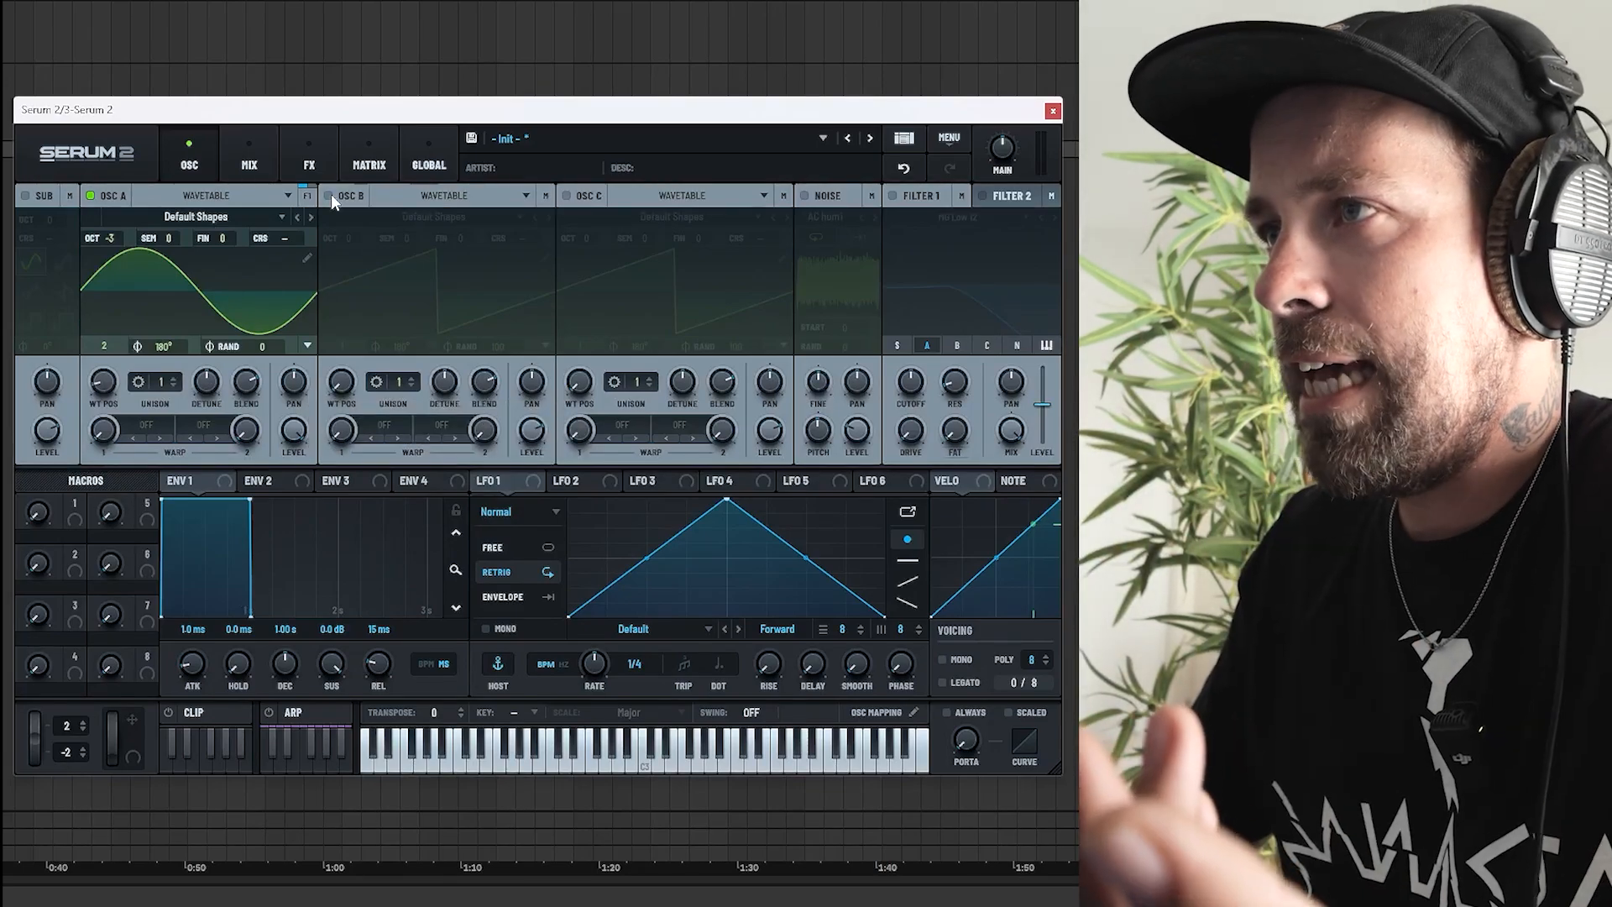
Enable oscillator B and load the AM Sine Harmonics wavetable from the digital S2 Tables.
{"action": "left_click", "coordinate": [330, 195]}
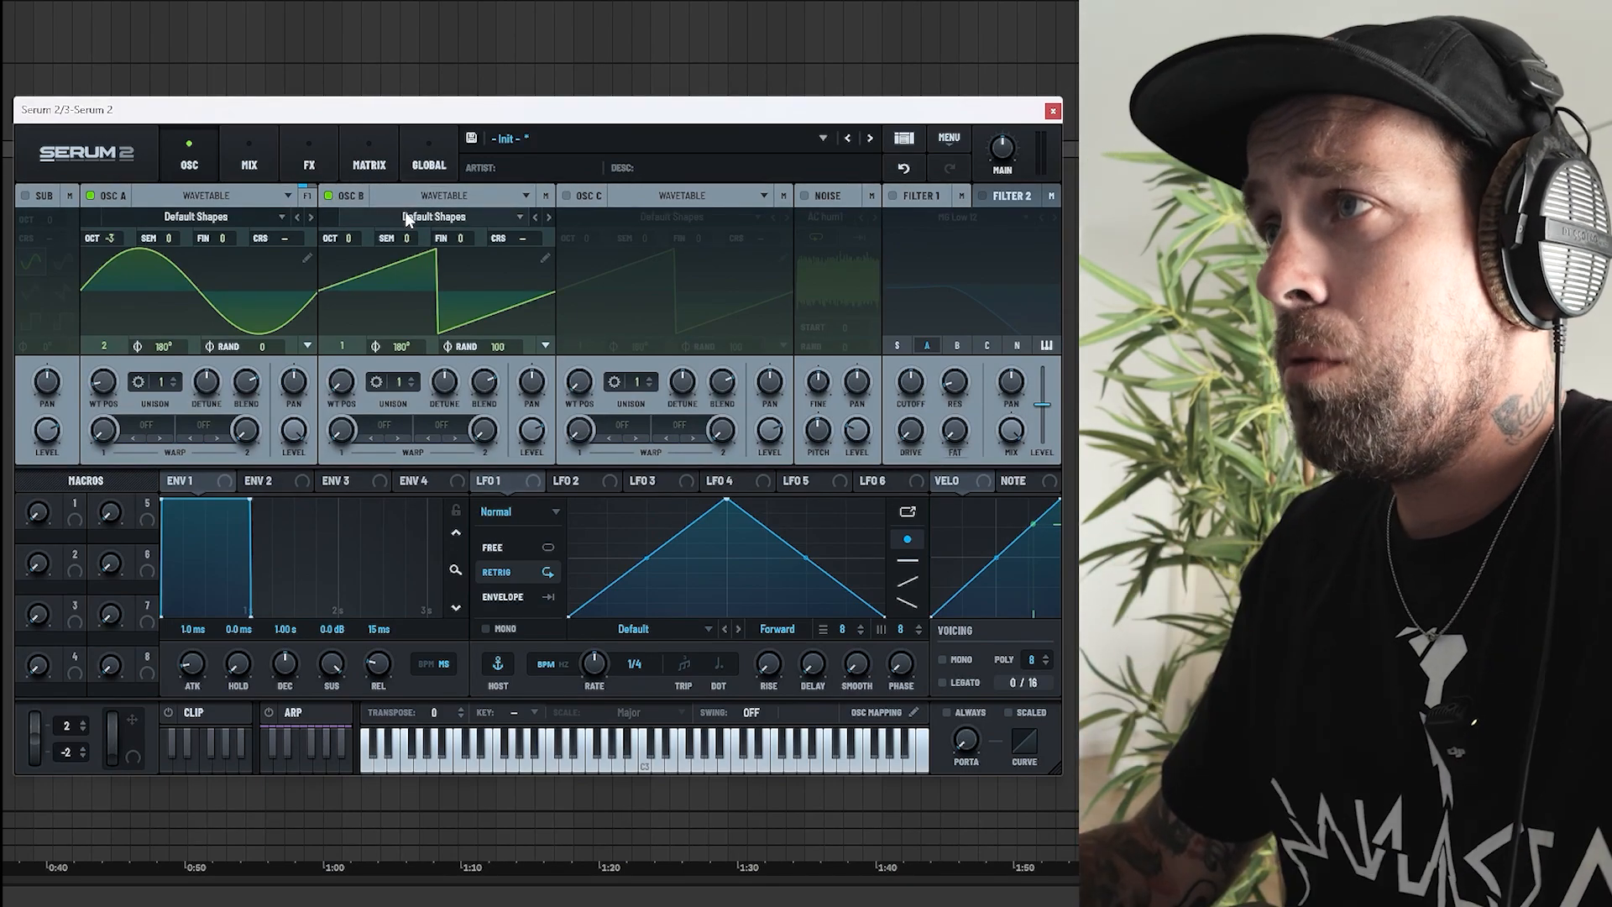
{"action": "left_click", "coordinate": [406, 214]}
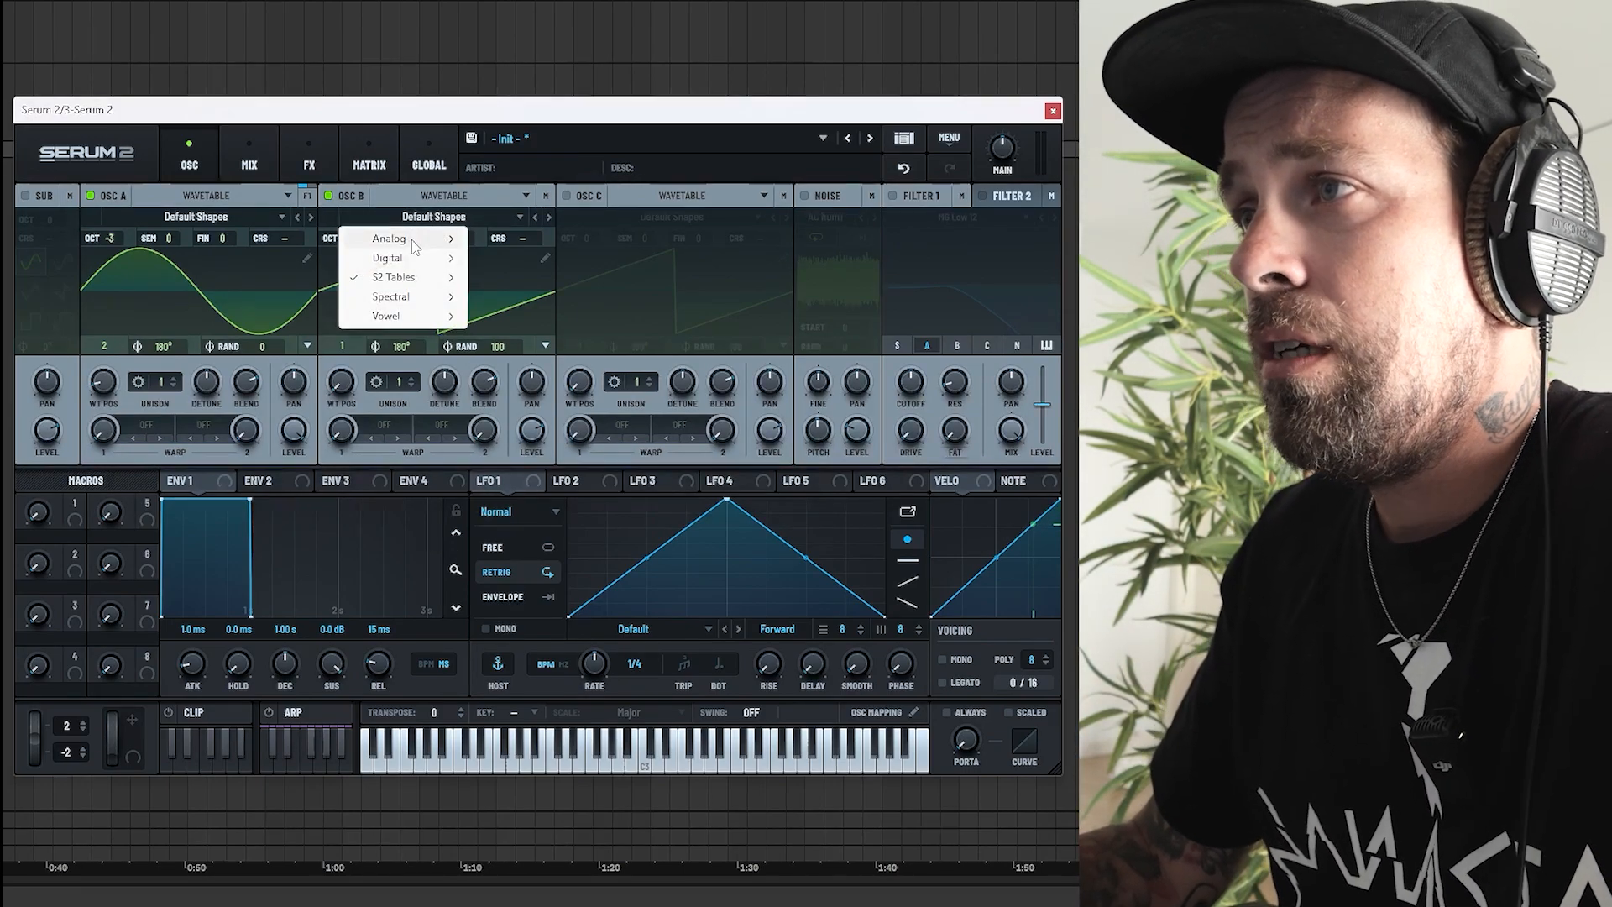
{"action": "mouse_move", "coordinate": [405, 284]}
{"action": "mouse_move", "coordinate": [516, 279]}
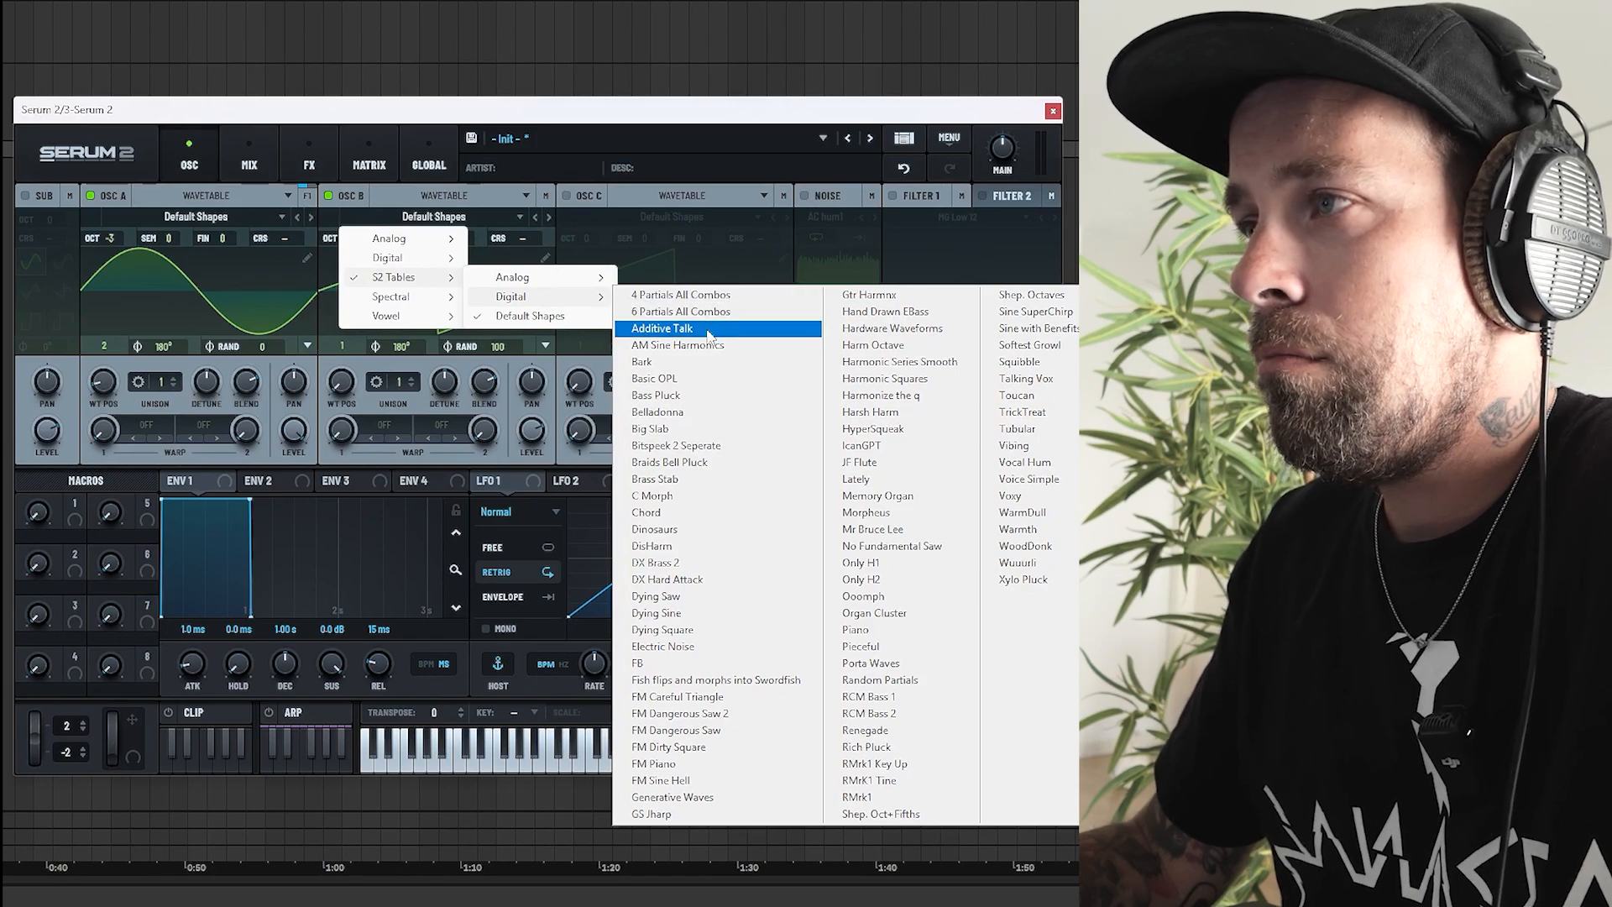
{"action": "left_click", "coordinate": [685, 346]}
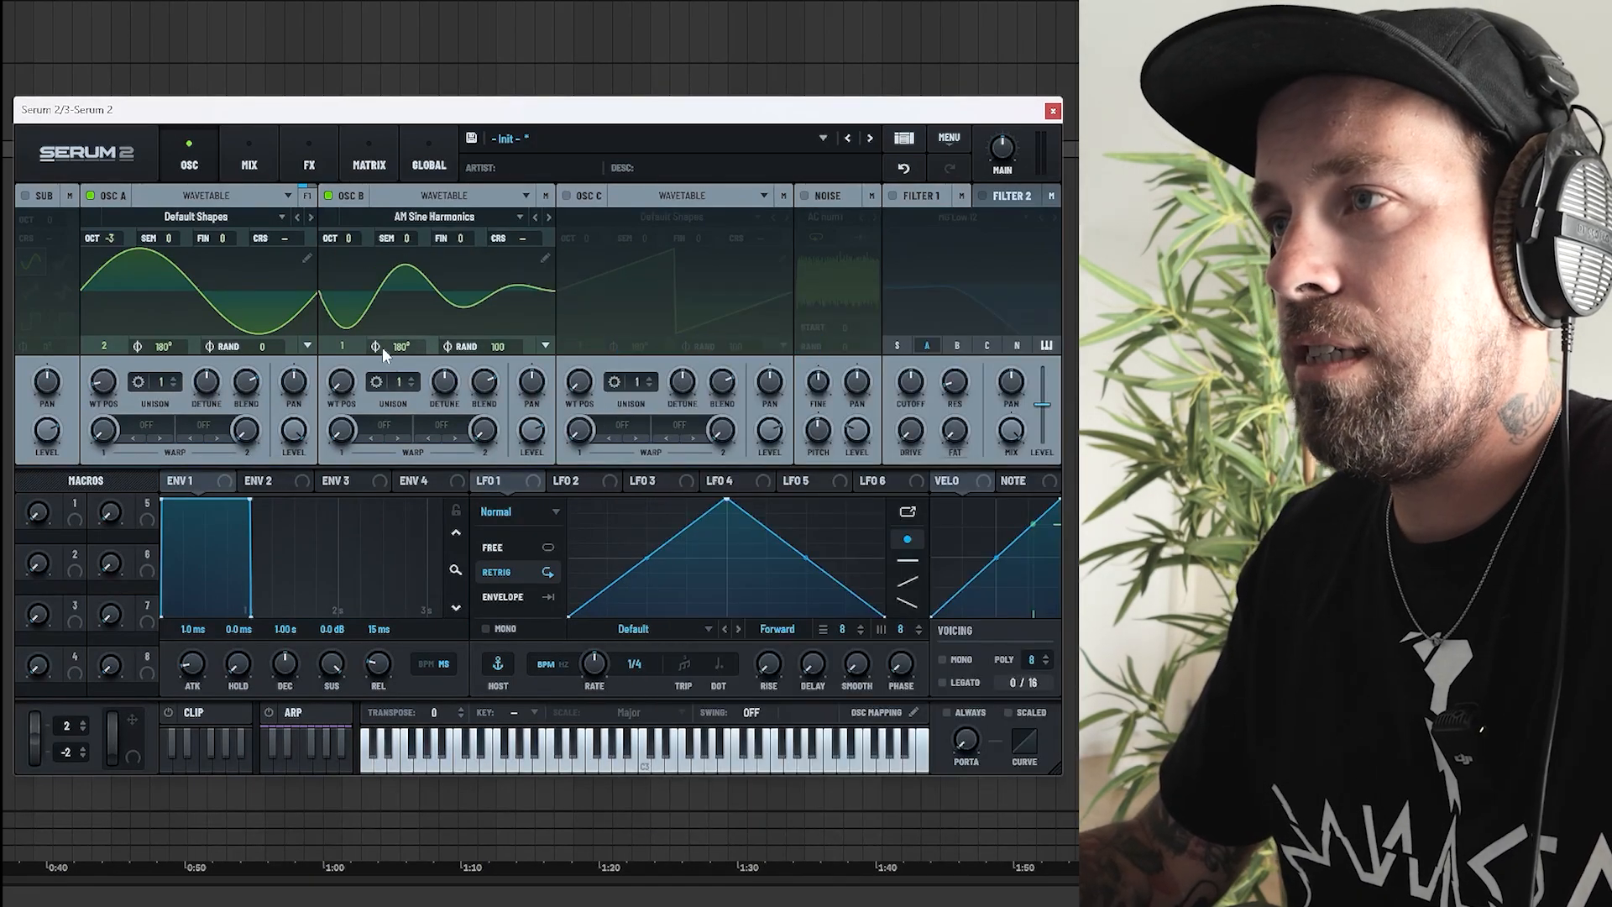
Set oscillator B's octave to -3, its random phase to 0 and its wavetable position to 127.
{"action": "mouse_move", "coordinate": [341, 379]}
{"action": "mouse_move", "coordinate": [341, 379]}
{"action": "left_mouse_down"}
{"action": "mouse_move", "coordinate": [341, 226]}
{"action": "mouse_move", "coordinate": [347, 409]}
{"action": "left_mouse_up"}
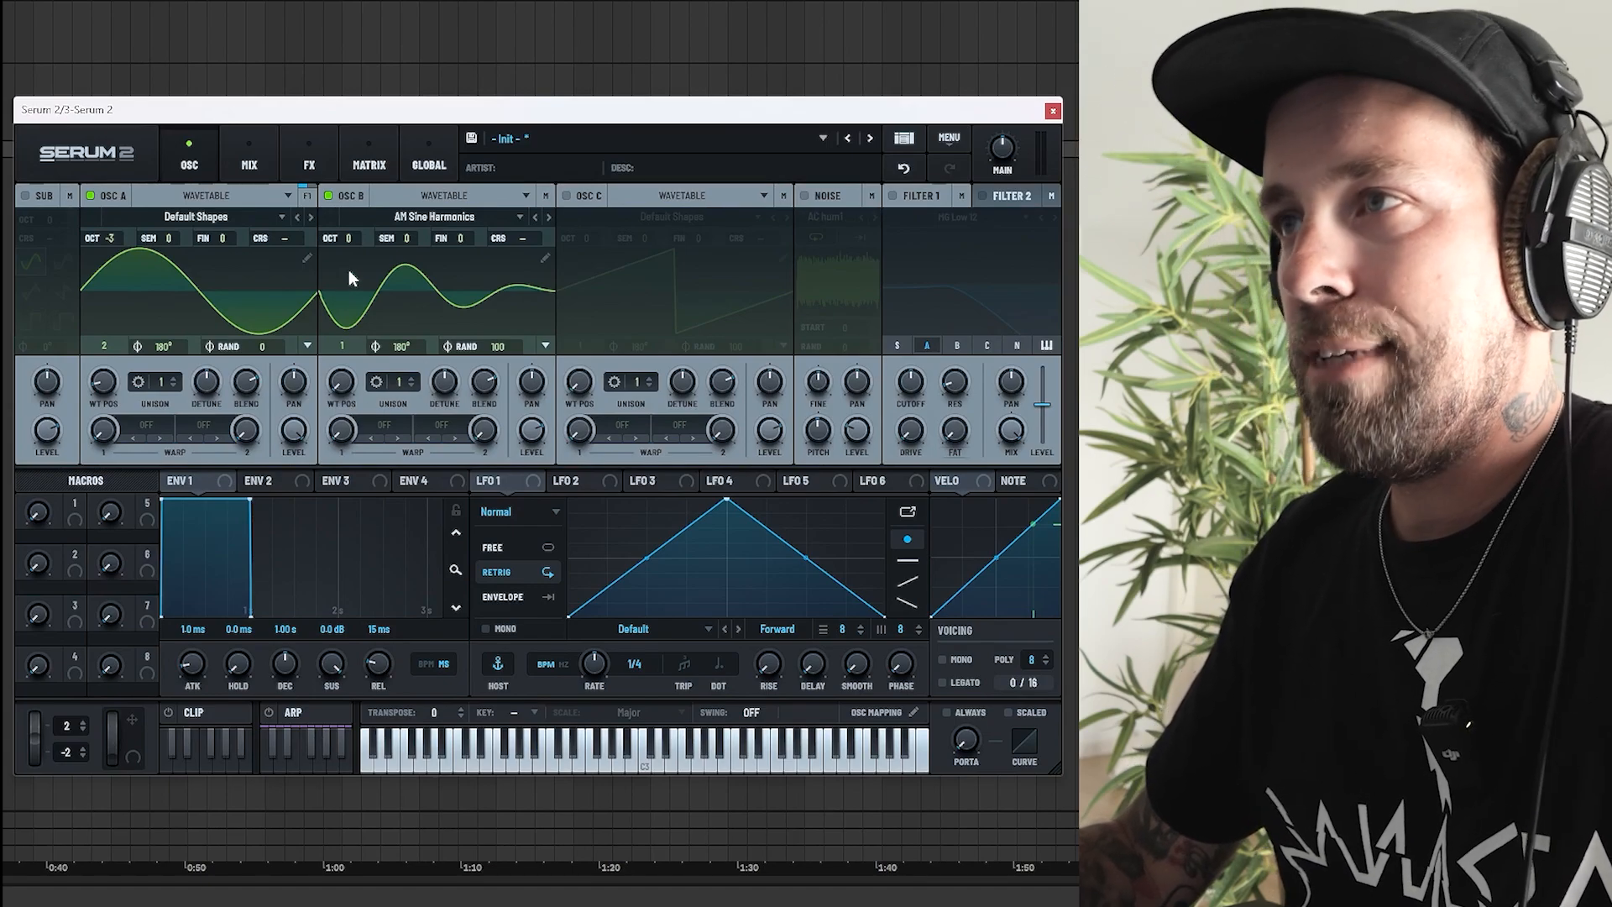
{"action": "left_click_drag", "start_coordinate": [356, 240], "coordinate": [350, 301]}
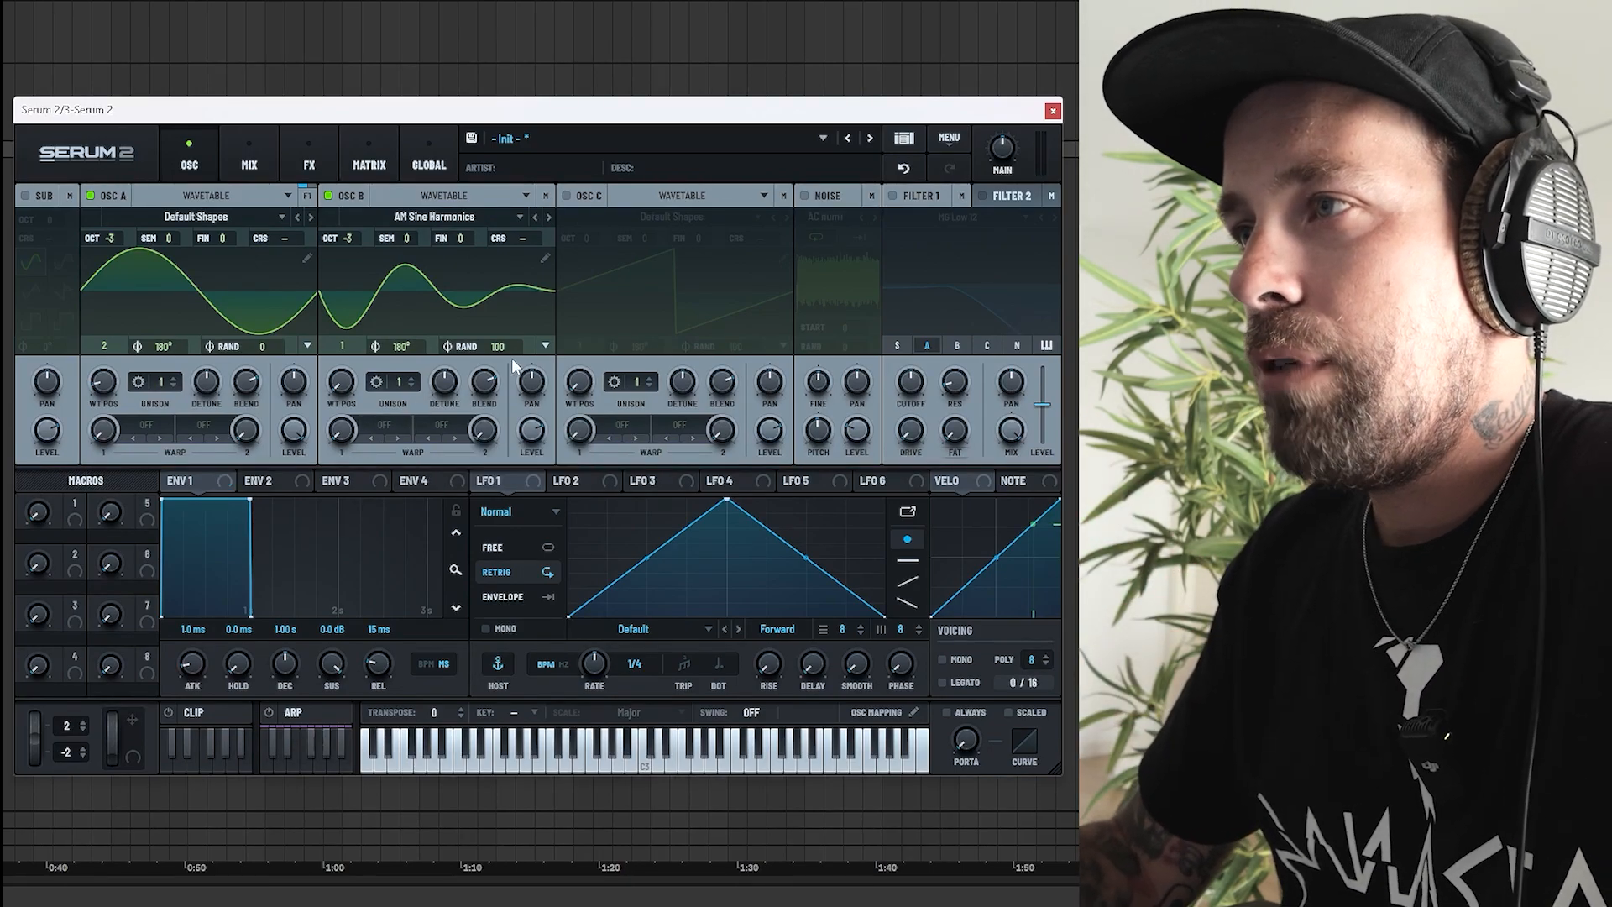
{"action": "left_click_drag", "start_coordinate": [504, 347], "coordinate": [484, 625]}
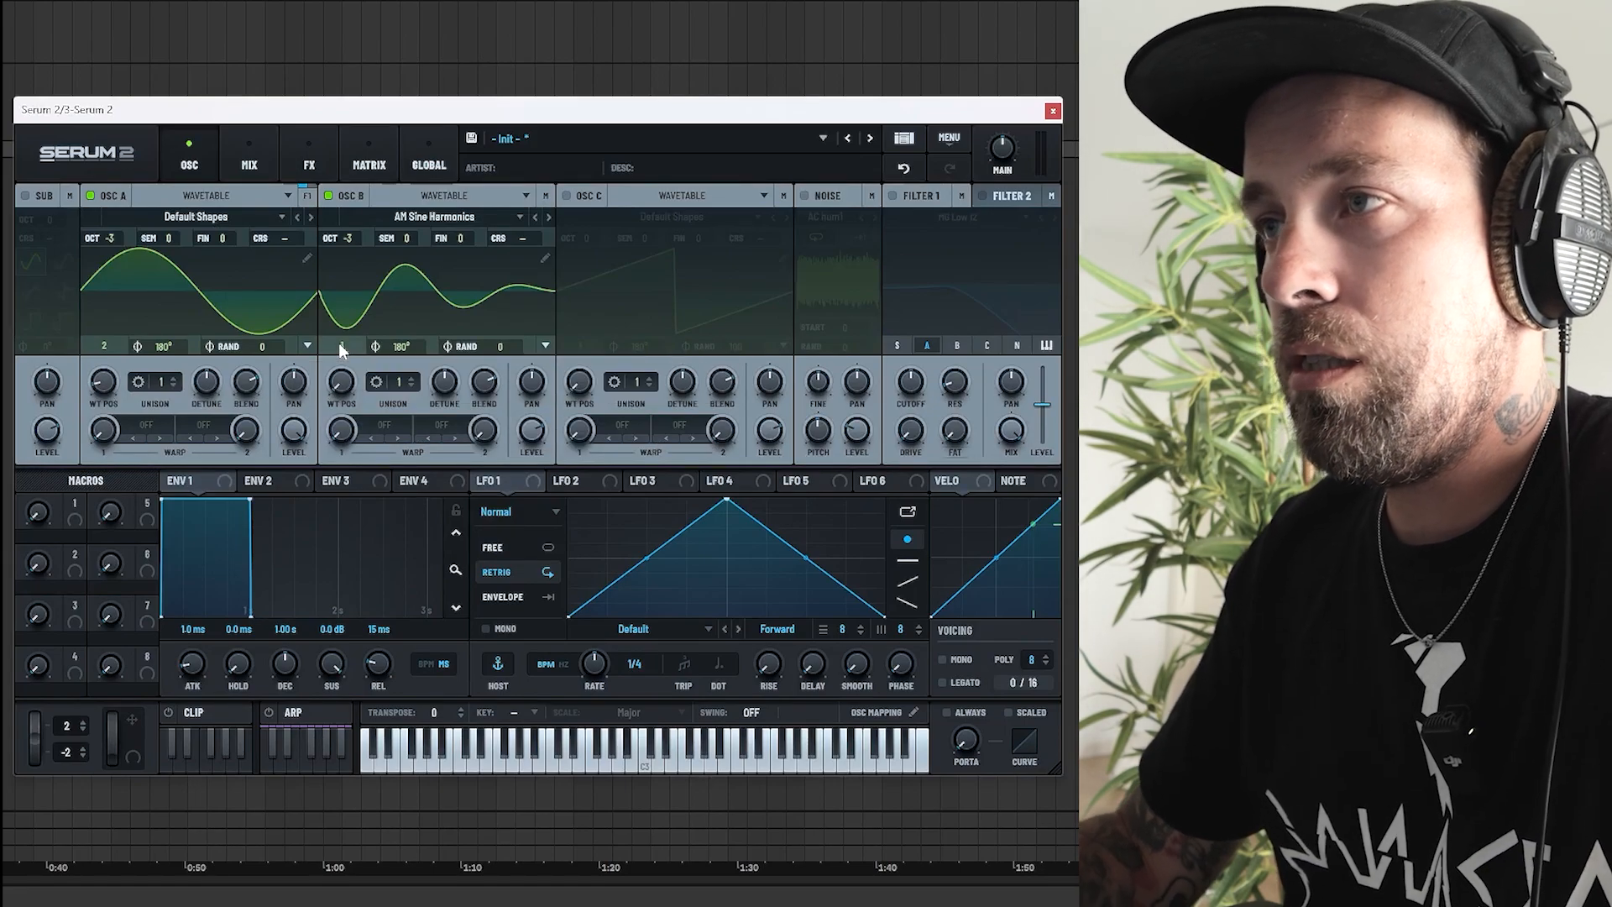
{"action": "left_click_drag", "start_coordinate": [346, 385], "coordinate": [339, 276]}
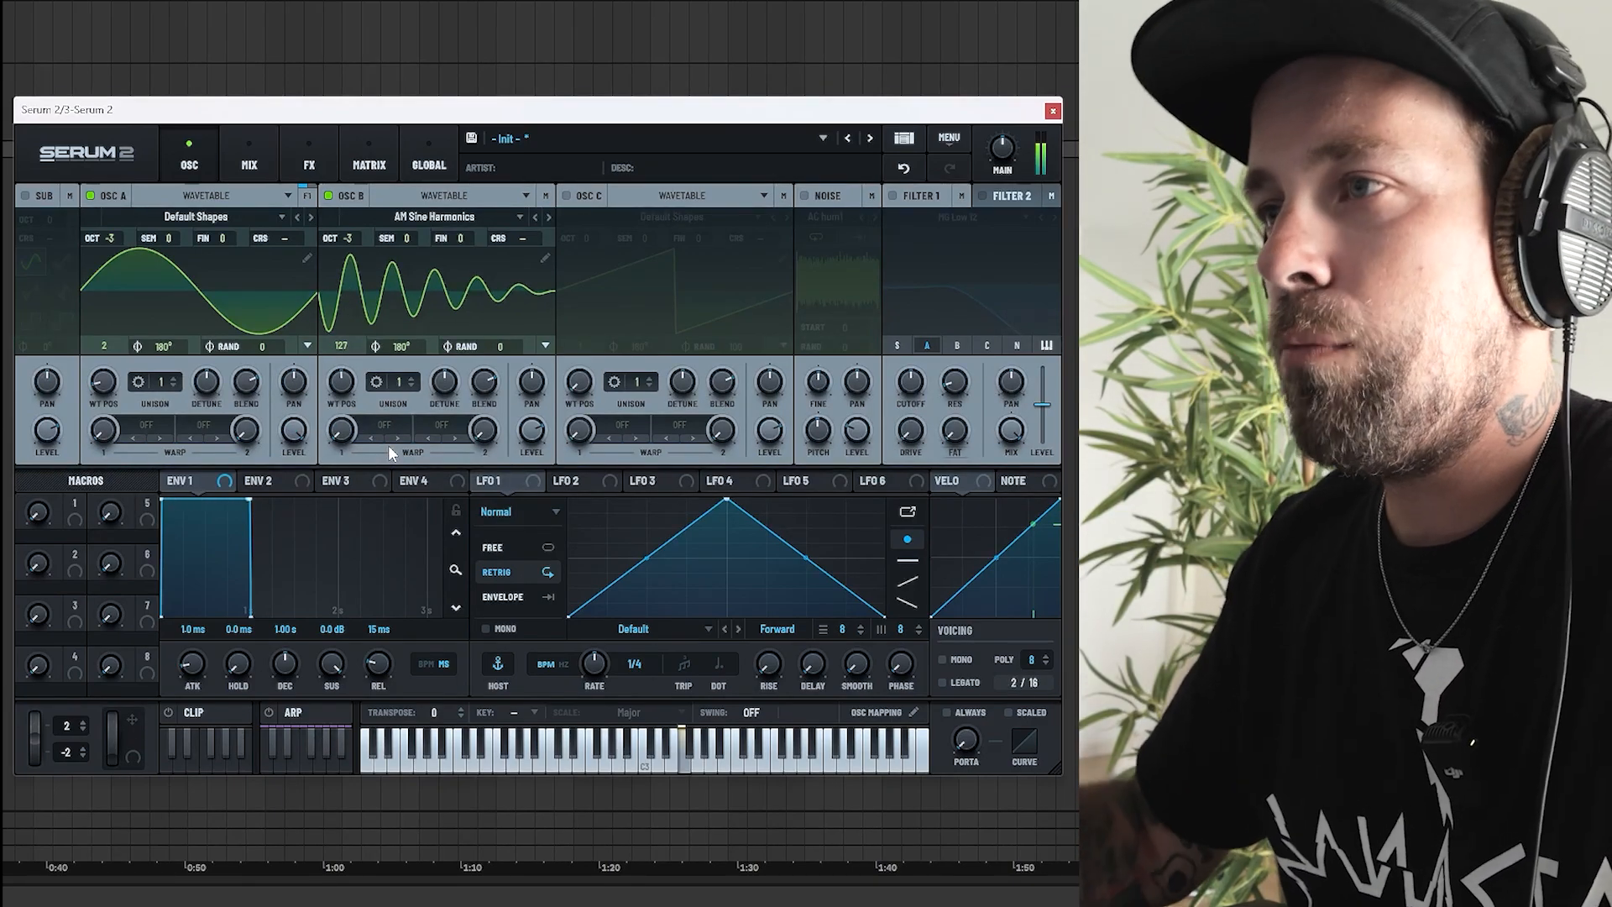
Apply Hard Clip distortion as oscillator B's first warp mode and turn up its amount.
{"action": "left_click", "coordinate": [385, 418]}
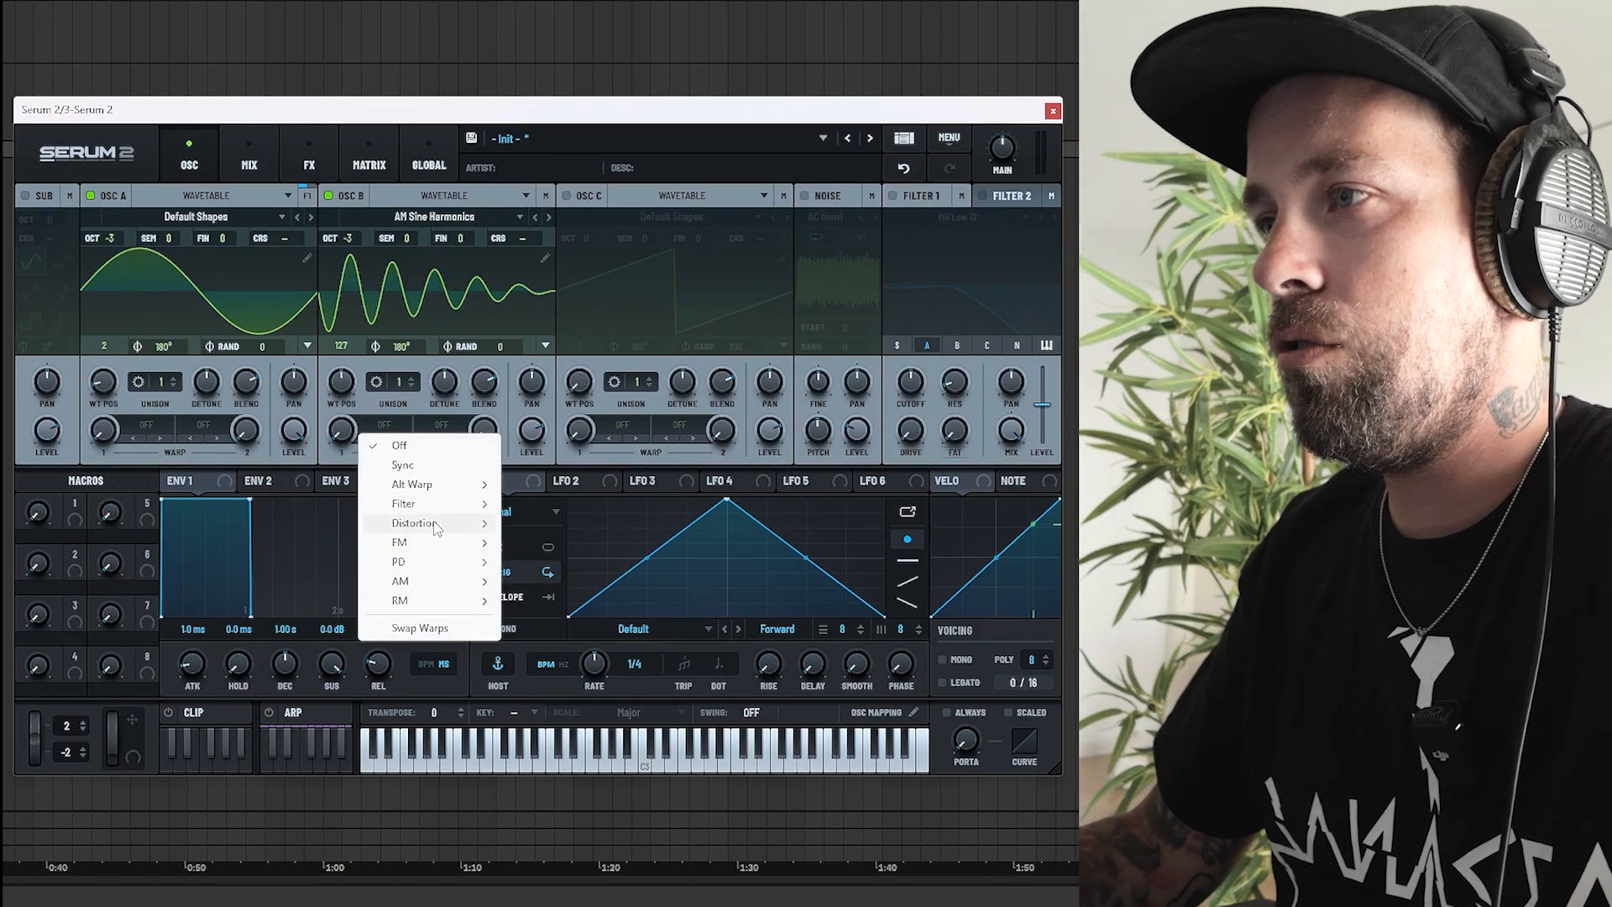
{"action": "mouse_move", "coordinate": [435, 524]}
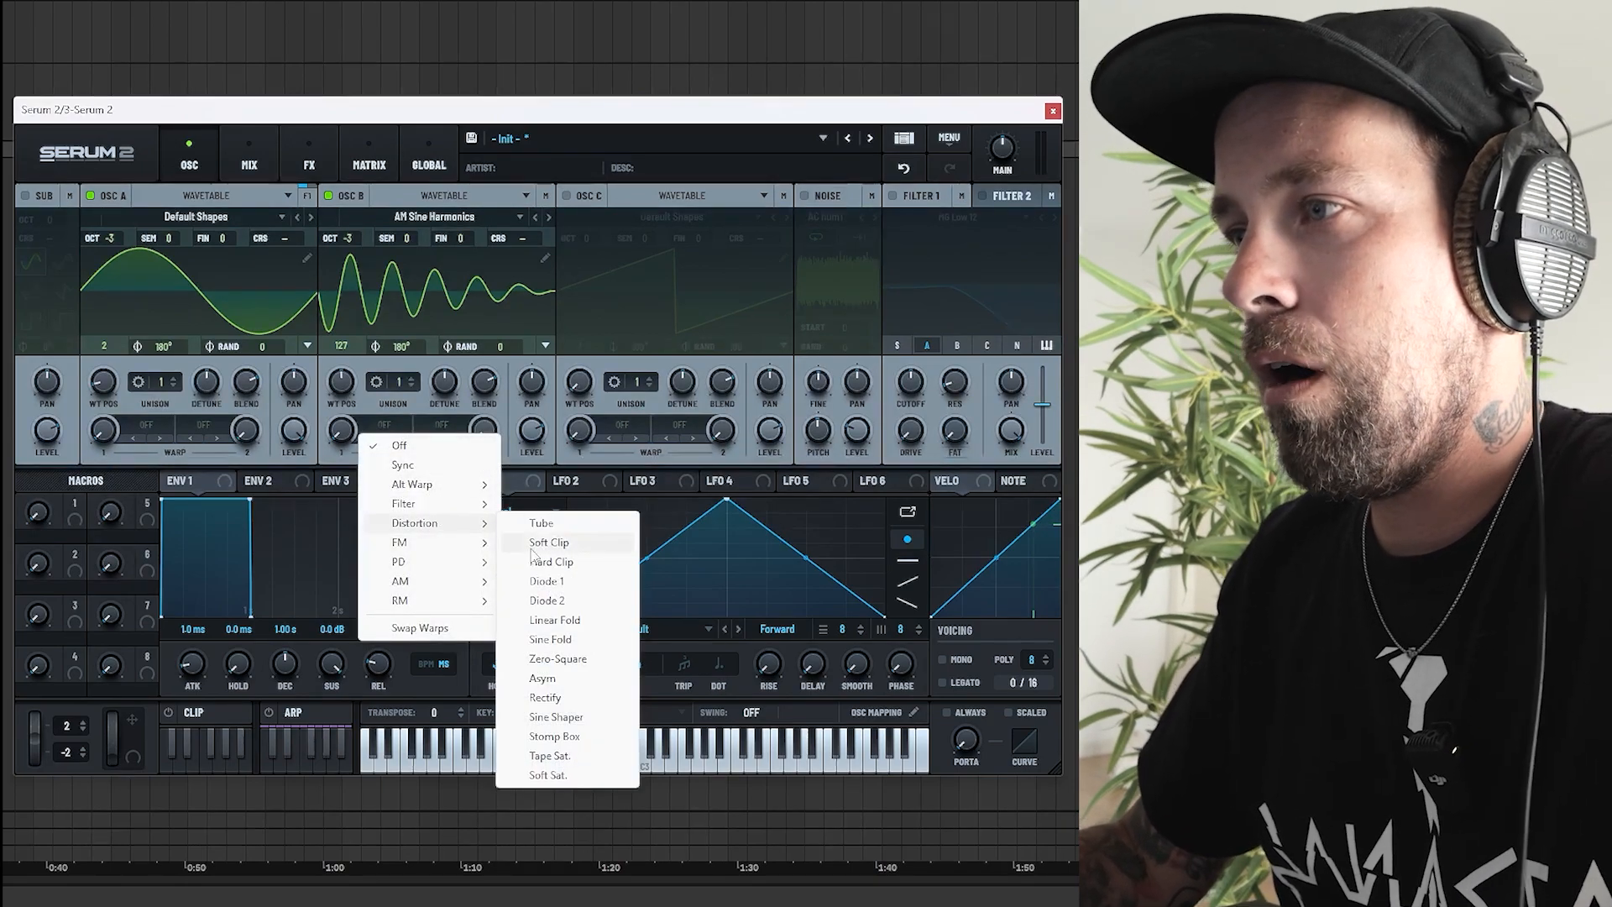
{"action": "left_click", "coordinate": [551, 563]}
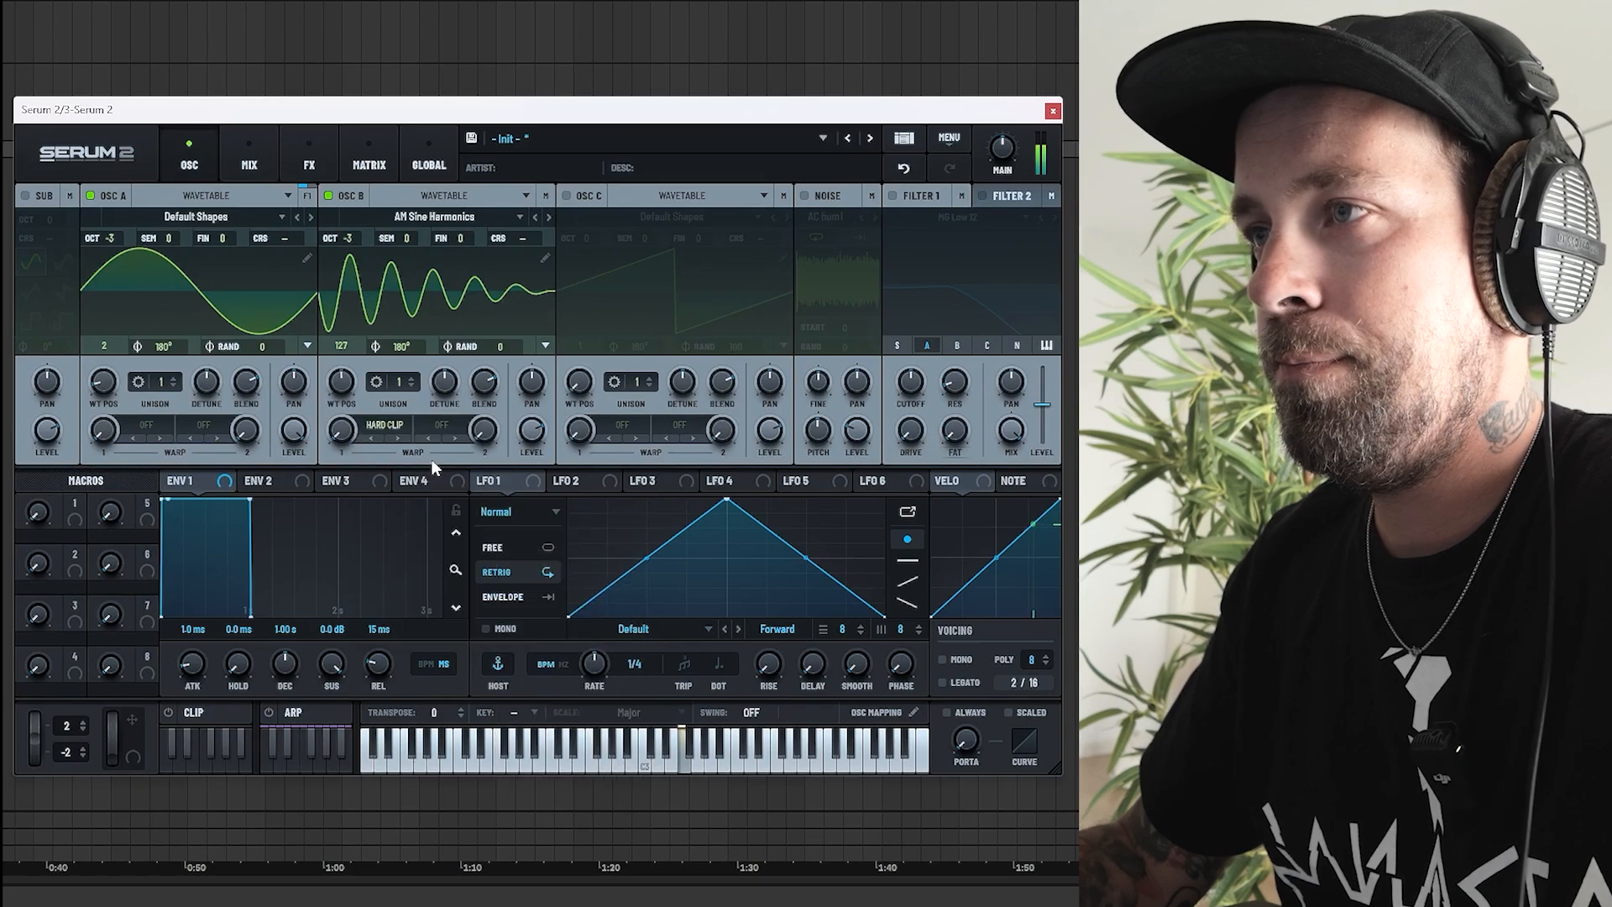
{"action": "mouse_move", "coordinate": [345, 435]}
{"action": "left_click_drag", "start_coordinate": [344, 432], "coordinate": [336, 351]}
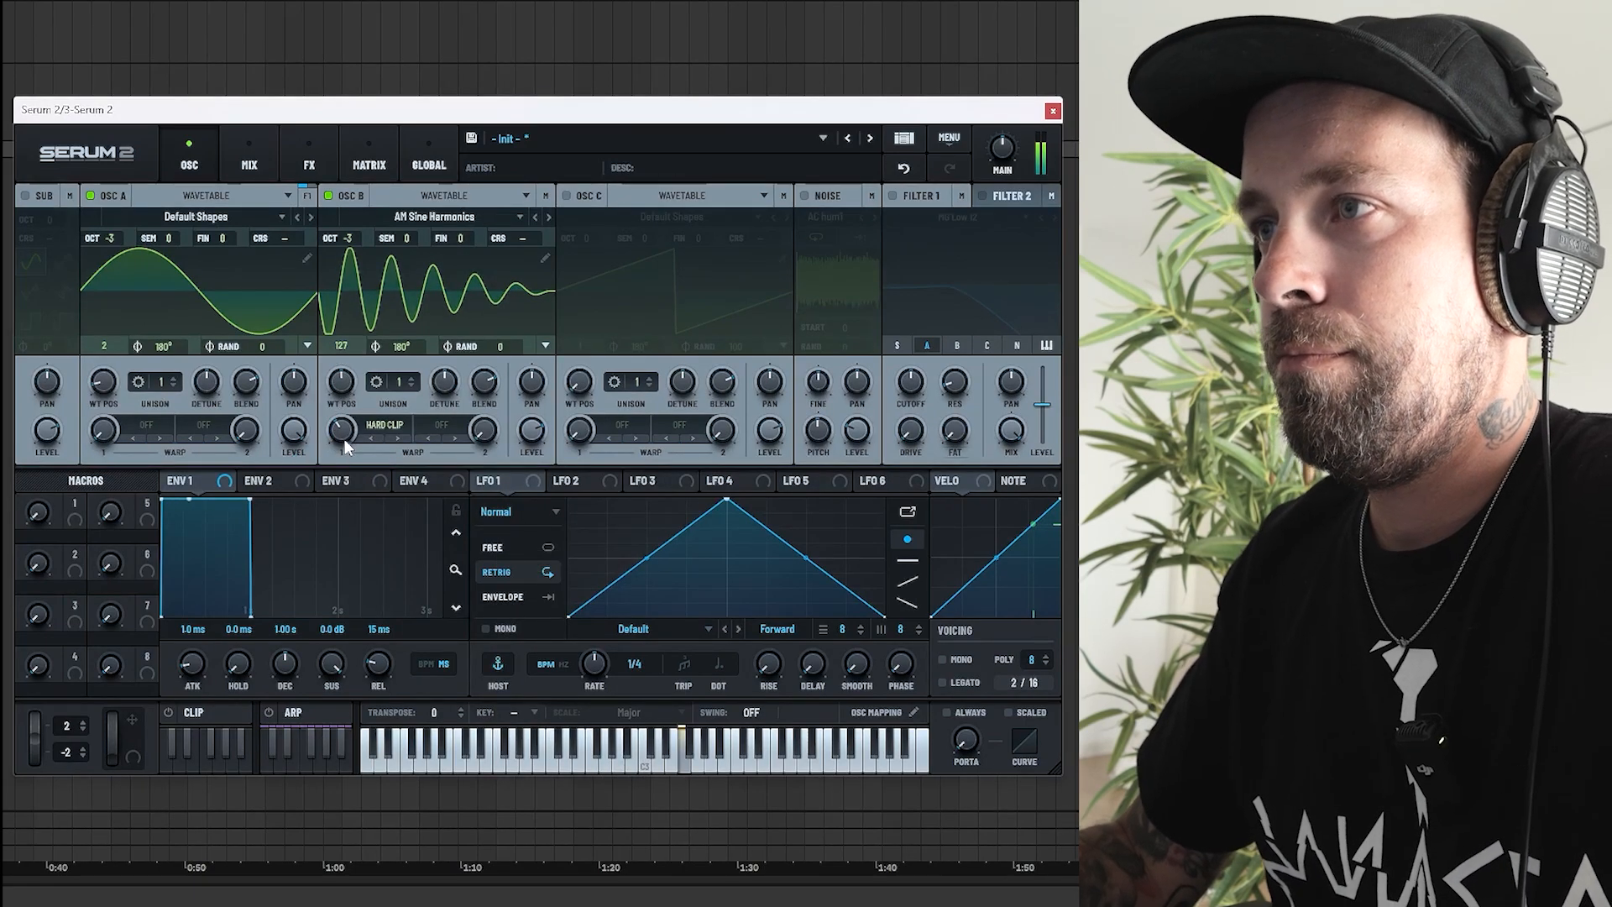
{"action": "left_click_drag", "start_coordinate": [345, 435], "coordinate": [334, 430]}
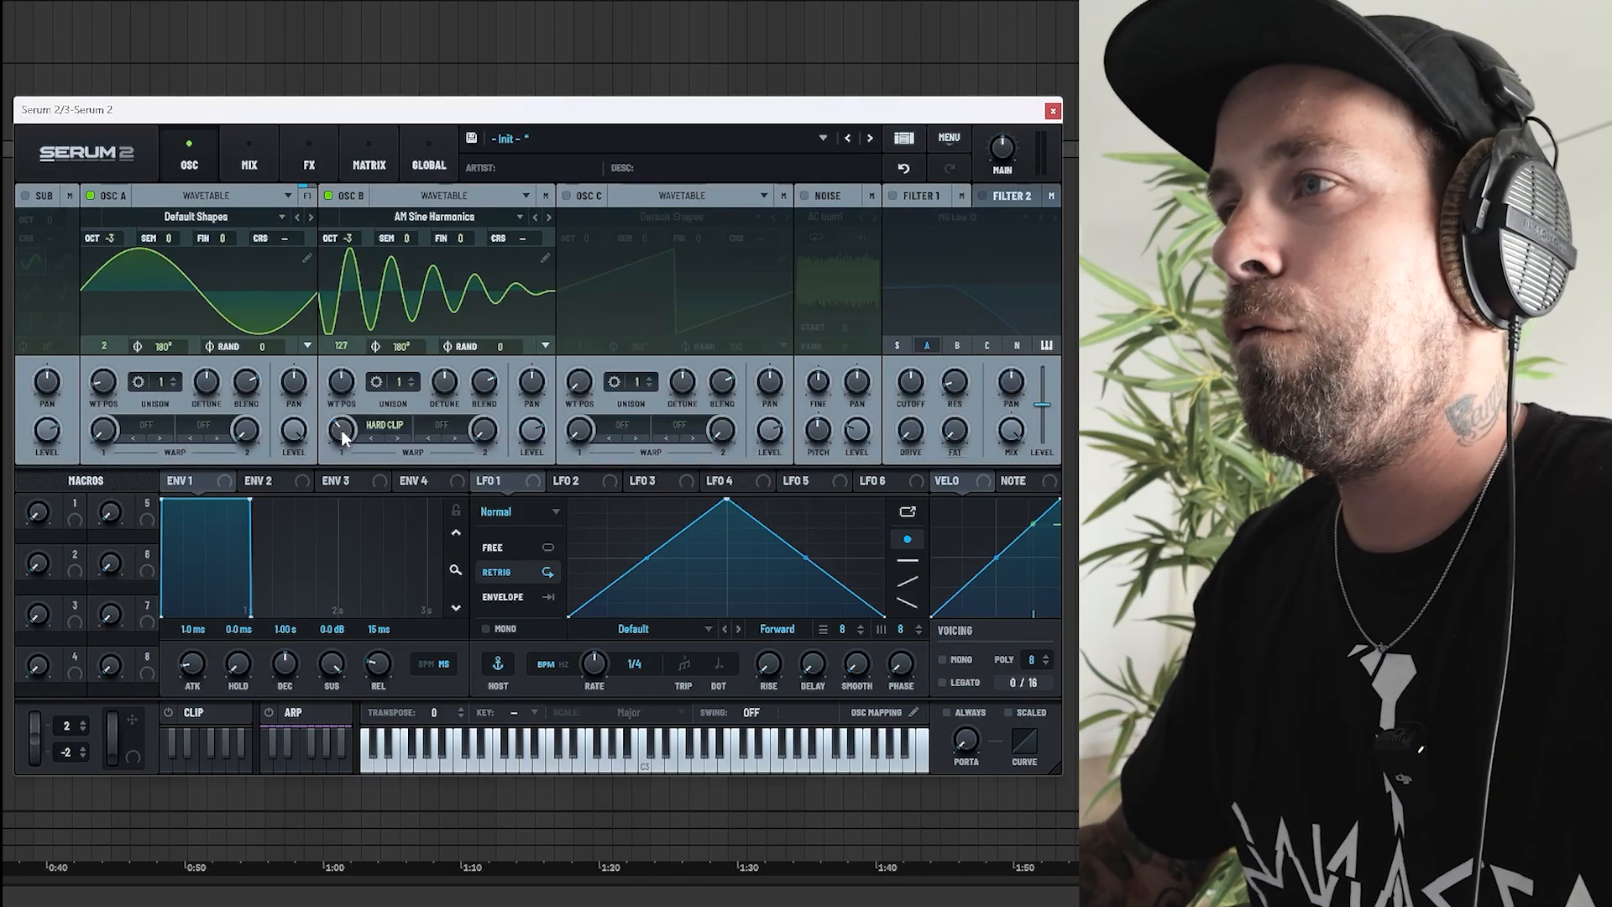
Set oscillator B's unison to 2 voices and reduce the detune slightly.
{"action": "mouse_move", "coordinate": [531, 438]}
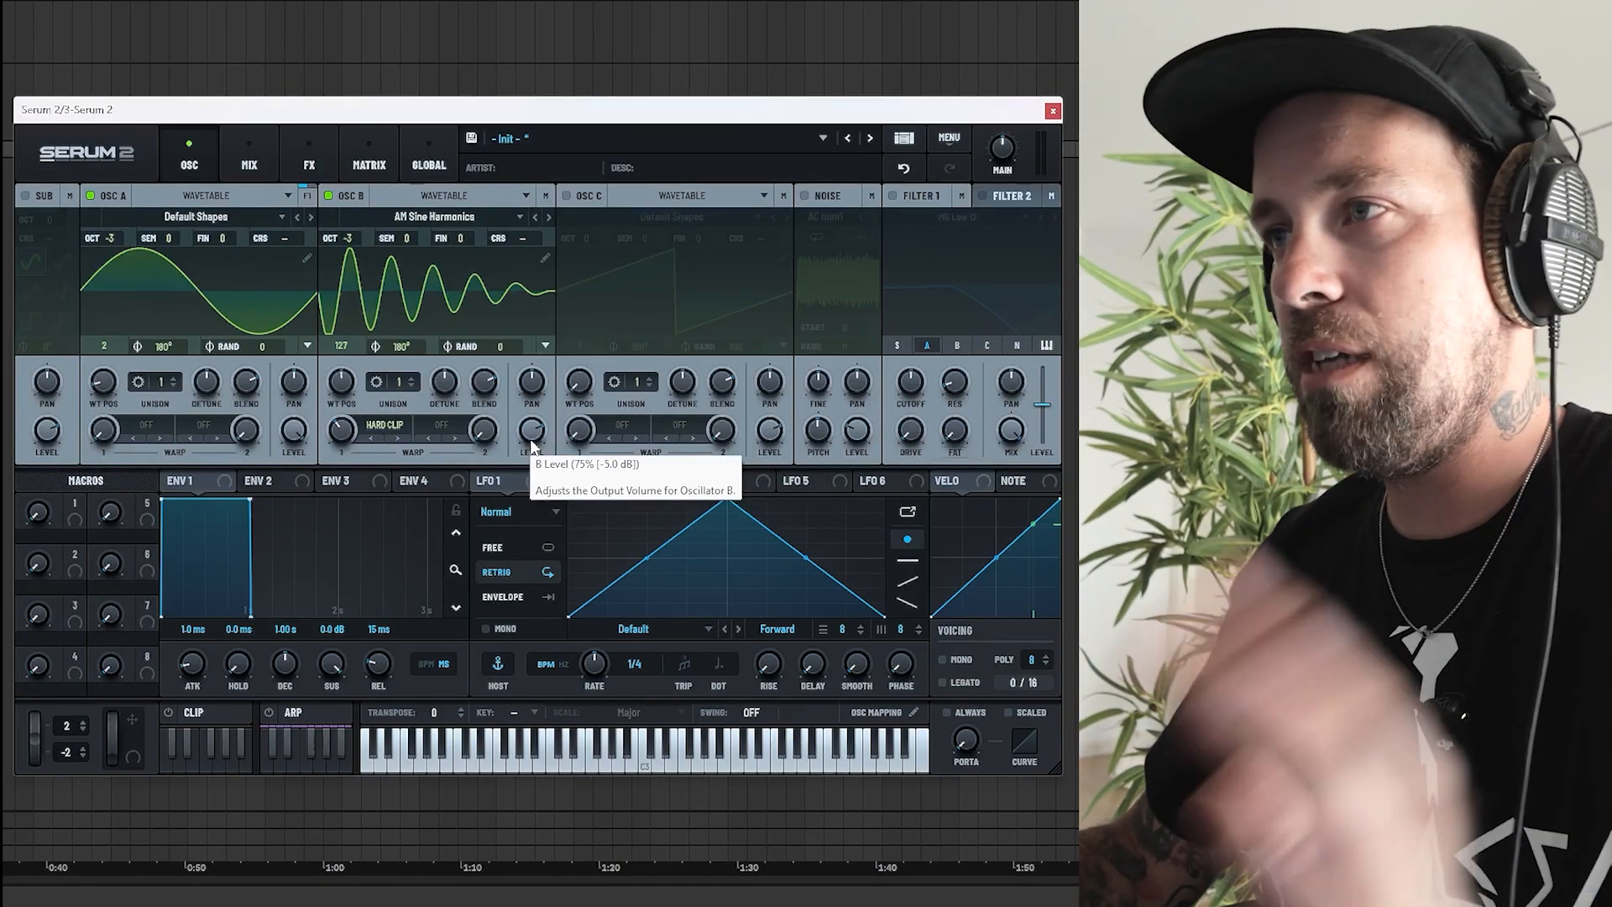
{"action": "left_click", "coordinate": [414, 382]}
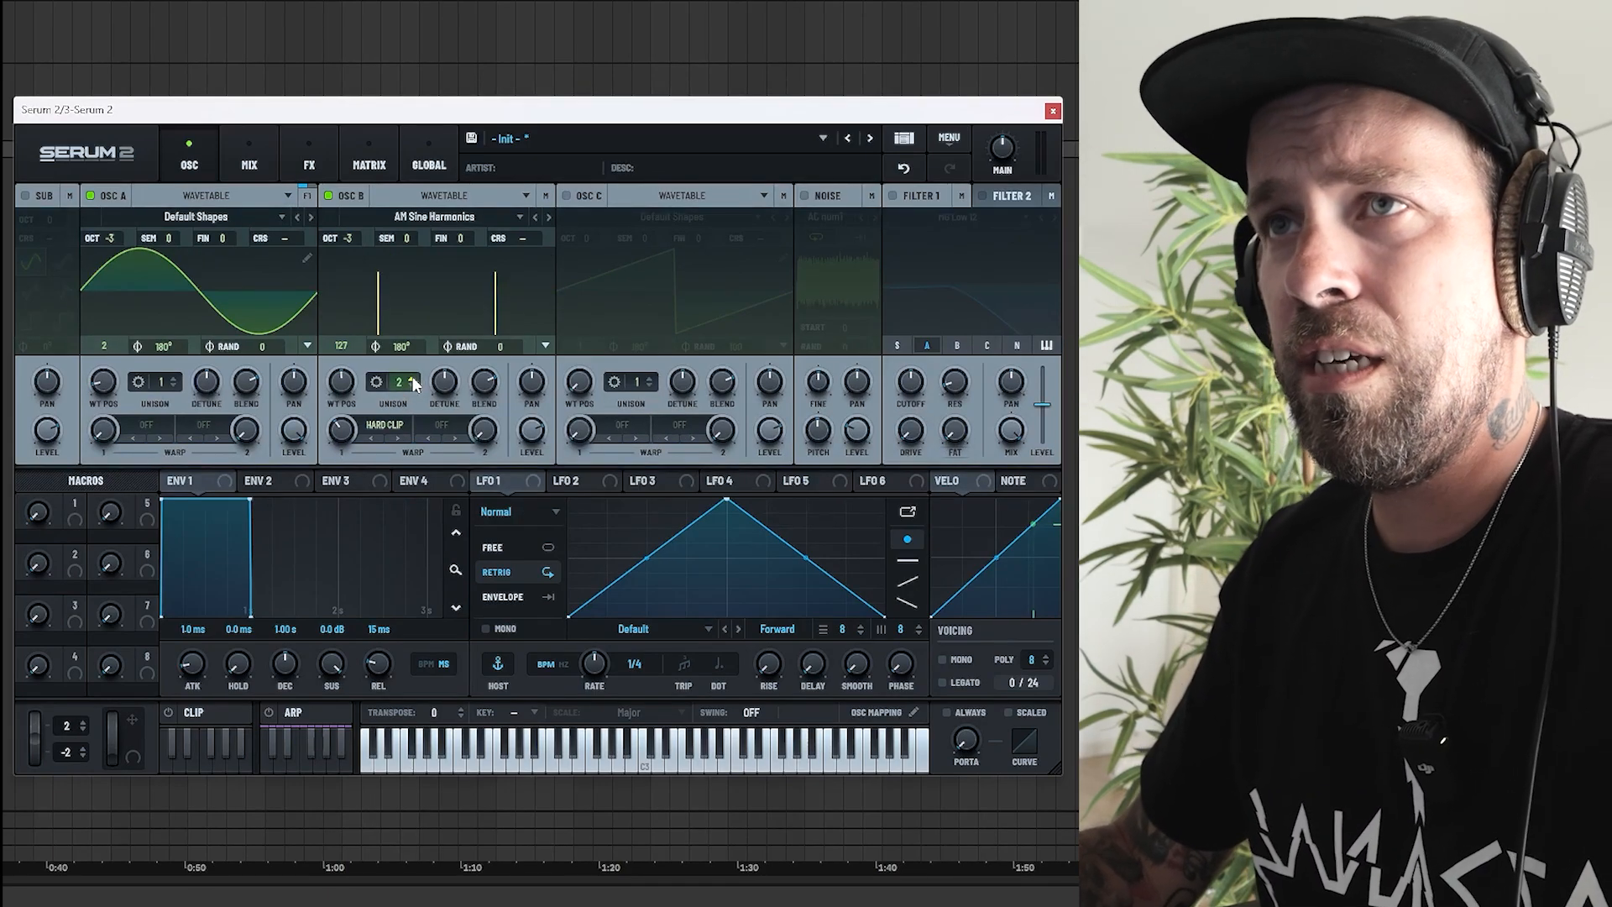
{"action": "mouse_move", "coordinate": [444, 384]}
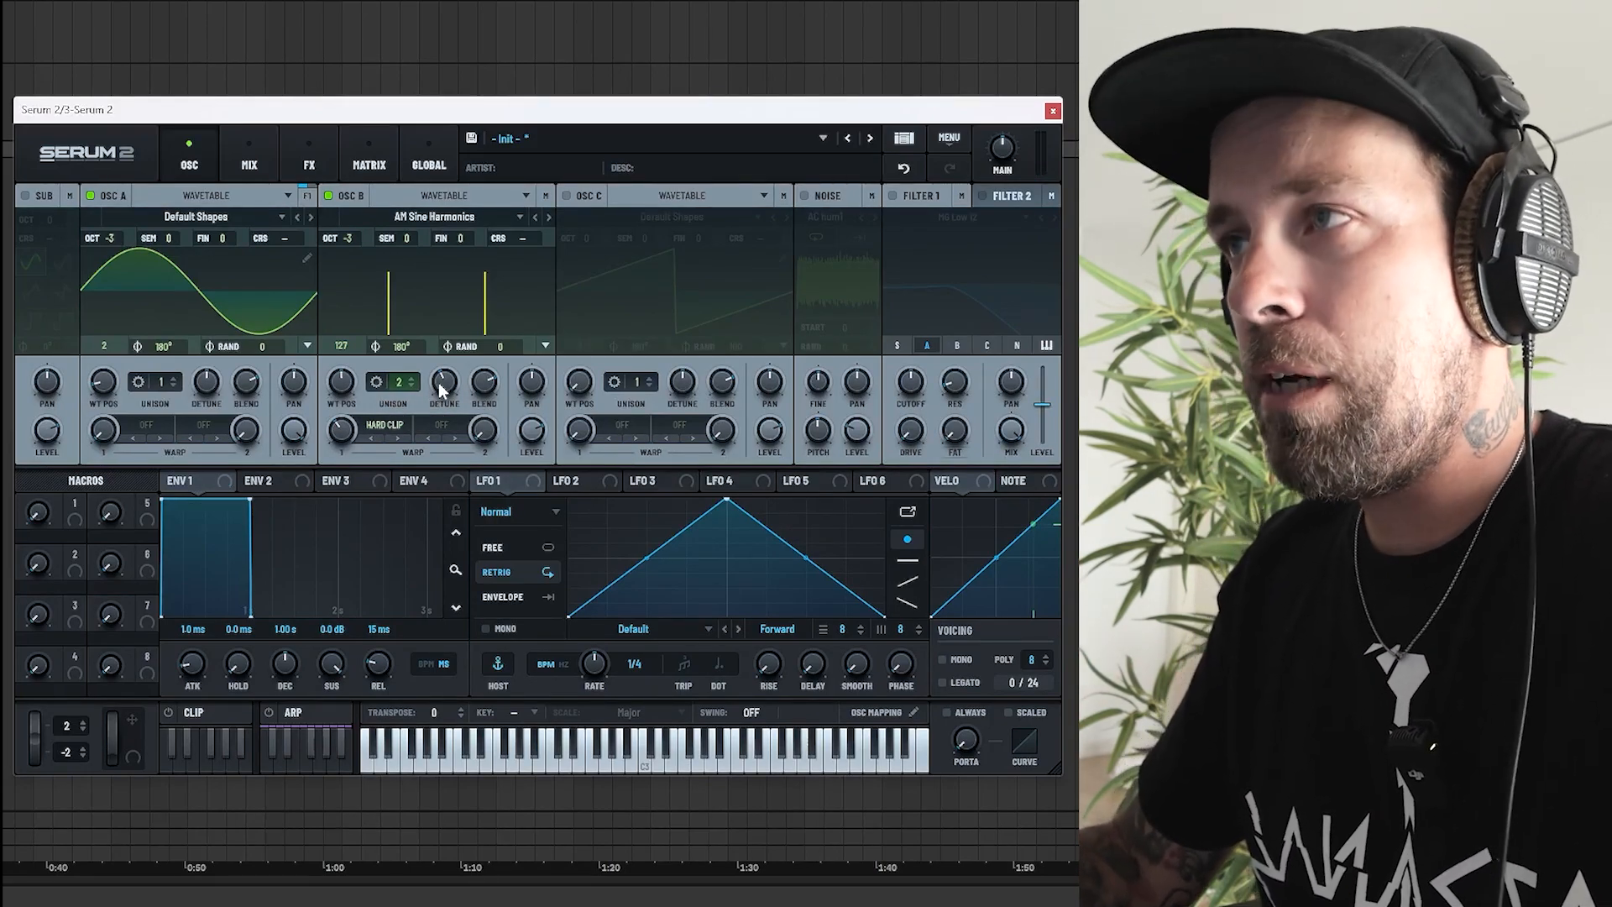
Enable oscillator C with the Default Shapes sine at wavetable position 2, and set its random phase to 0.
{"action": "left_click", "coordinate": [566, 195]}
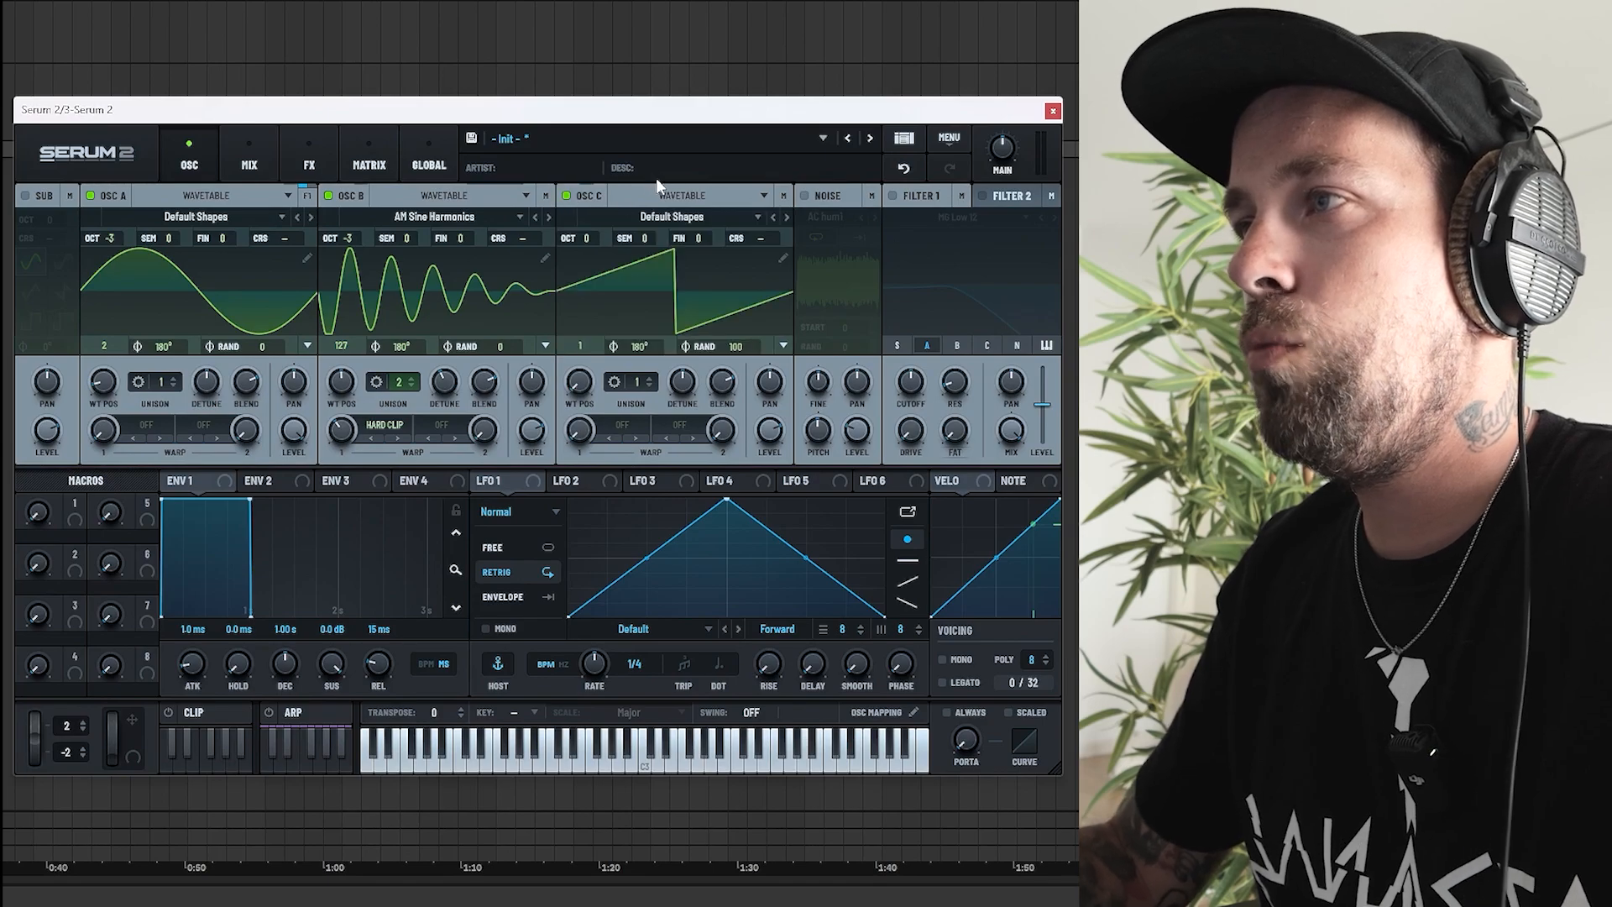
{"action": "left_click", "coordinate": [634, 217]}
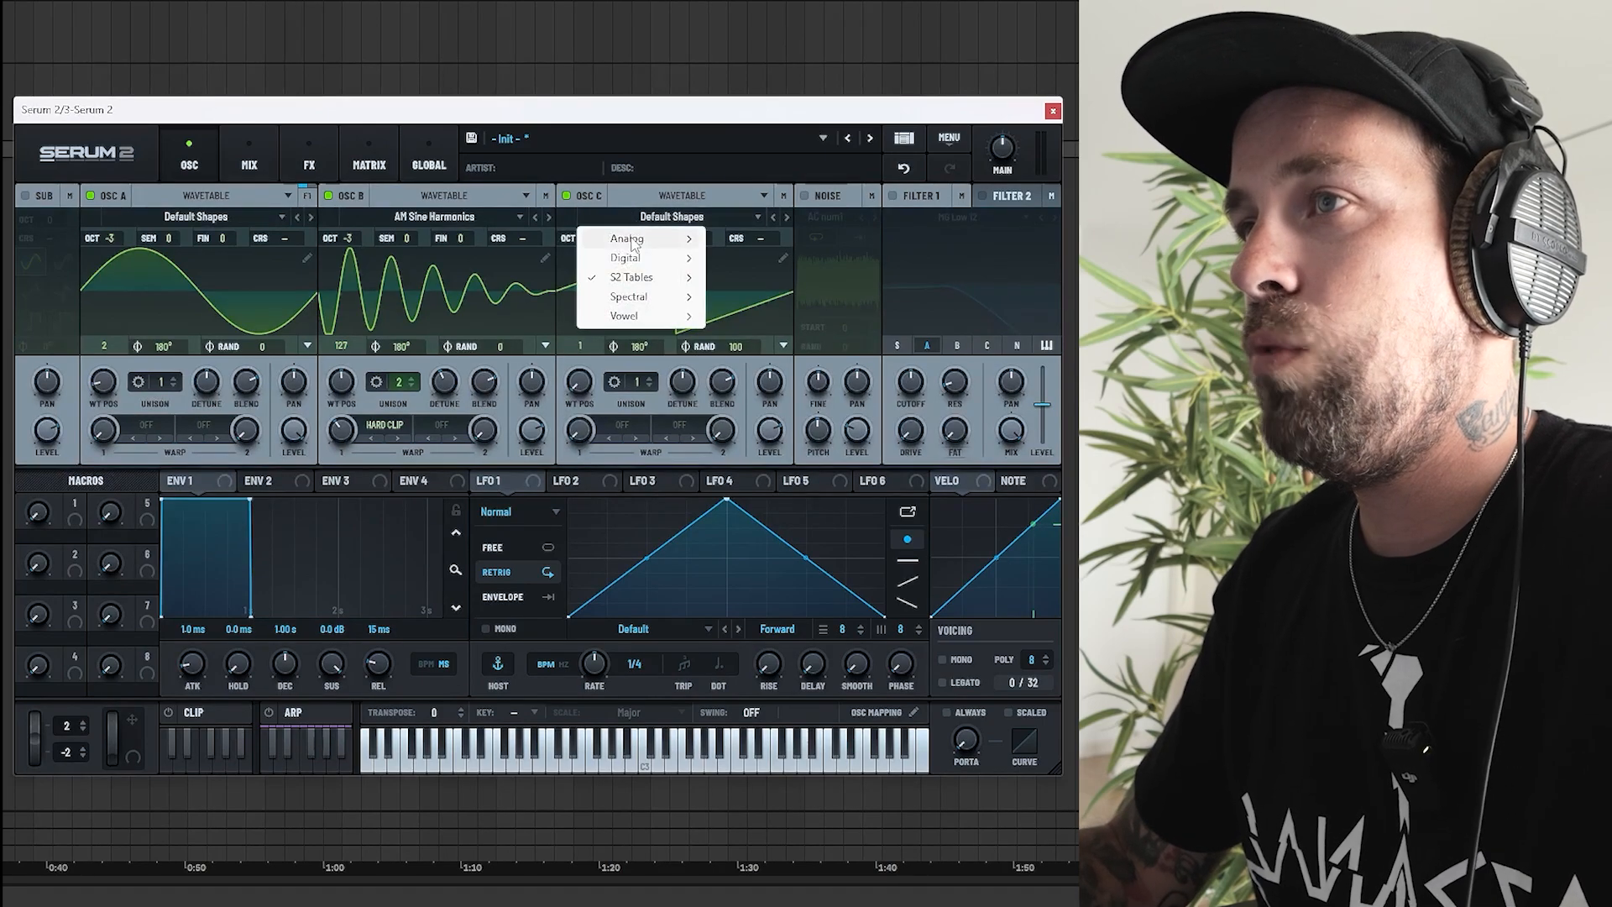
{"action": "mouse_move", "coordinate": [632, 241]}
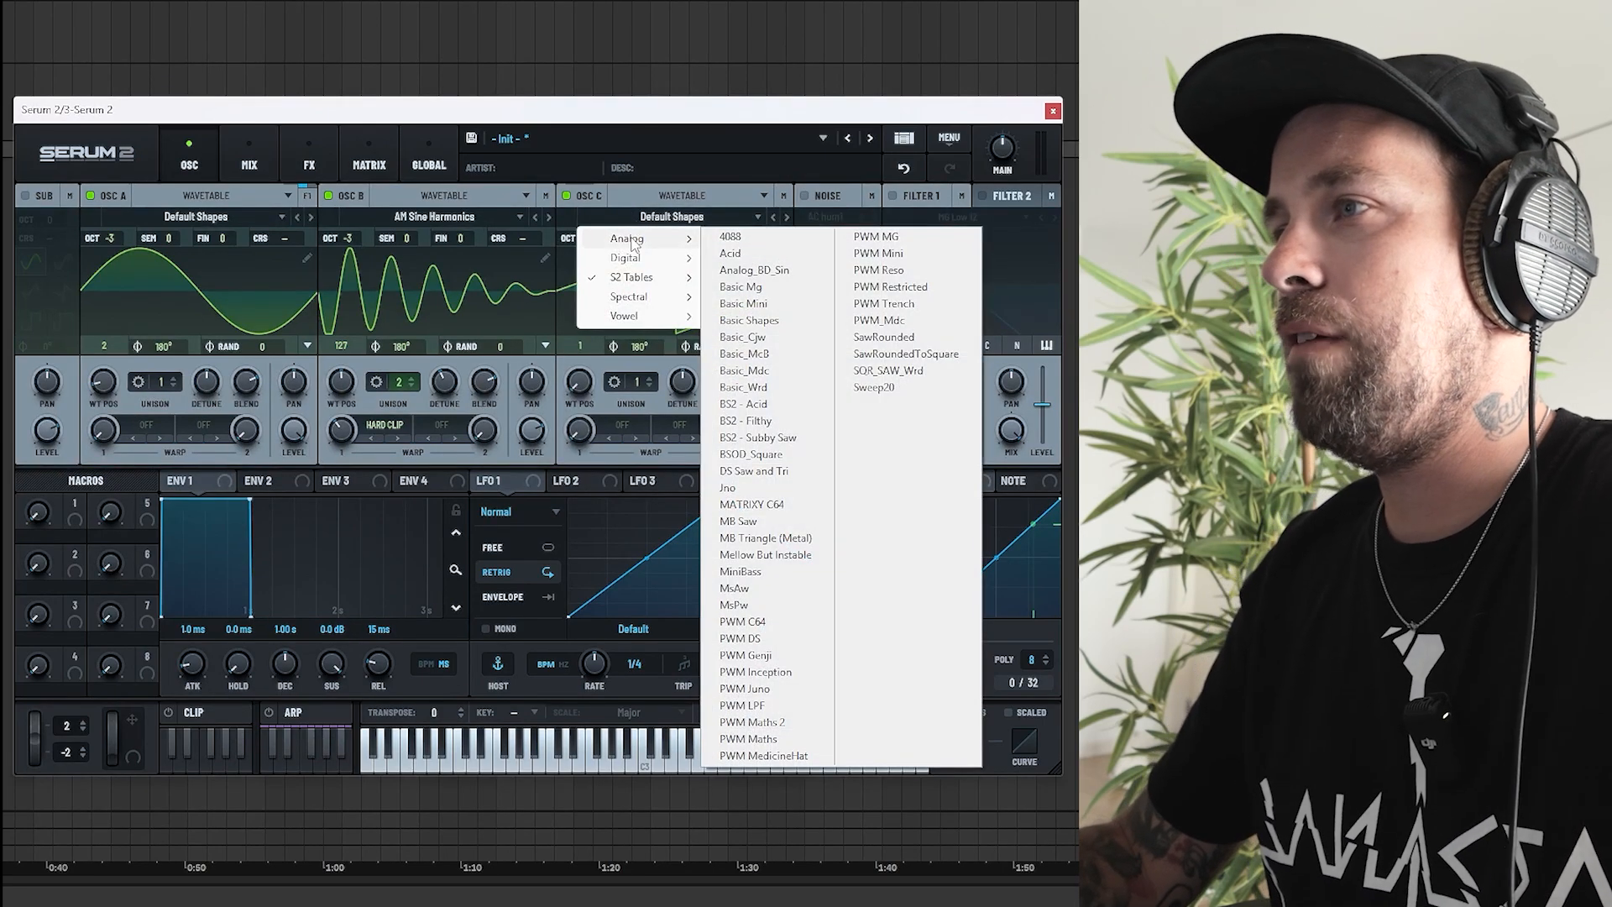
{"action": "left_click", "coordinate": [576, 271]}
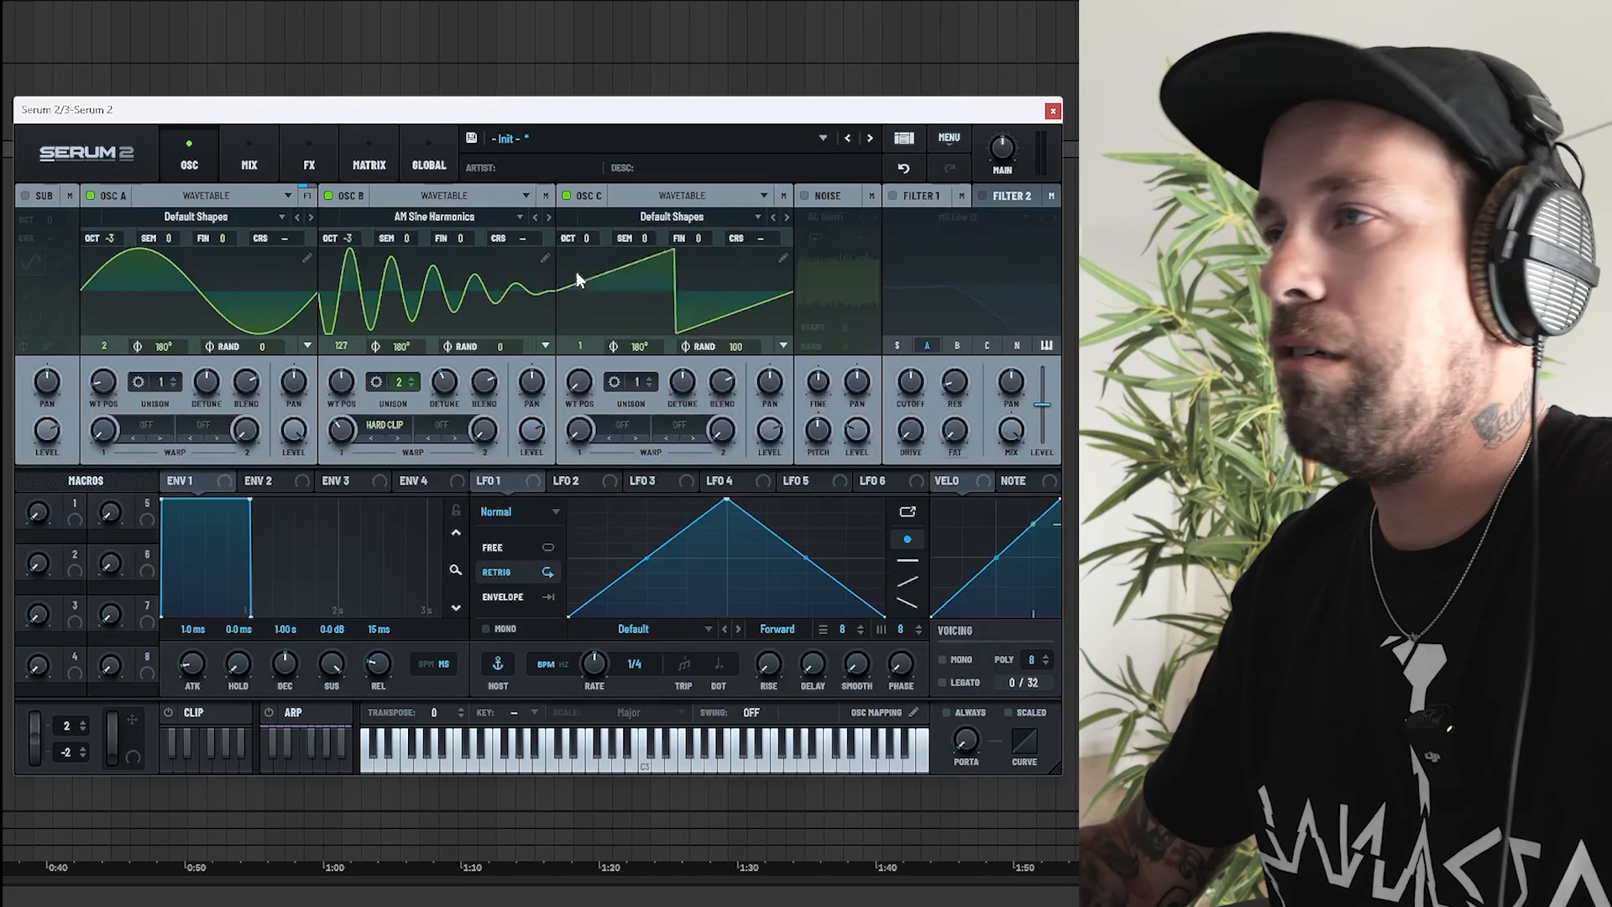
{"action": "left_click", "coordinate": [576, 270]}
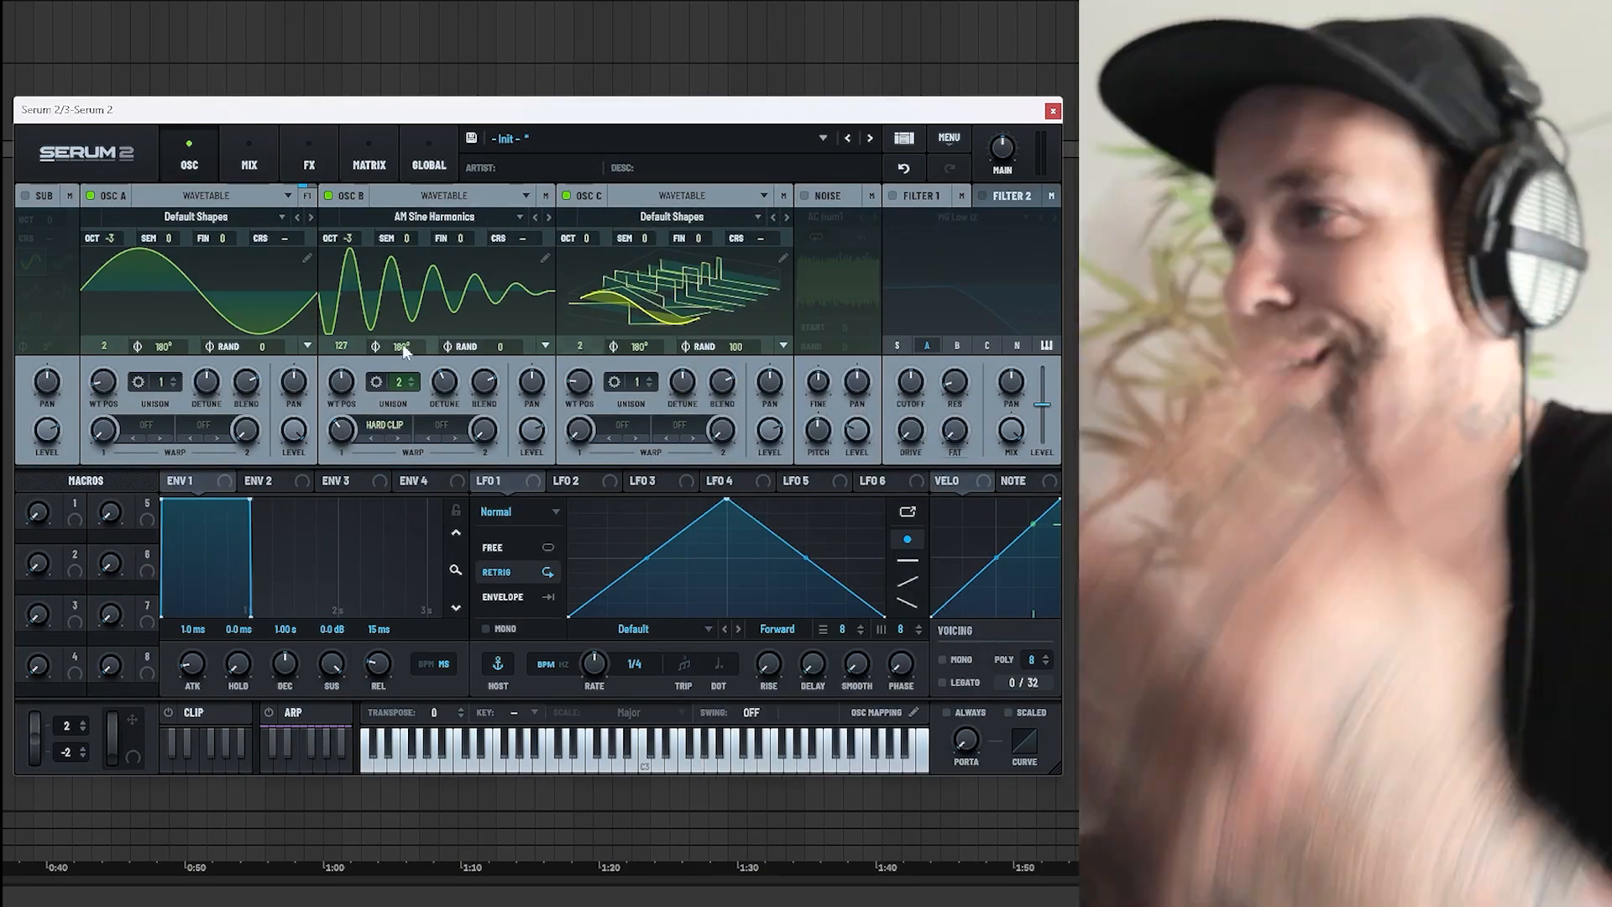
{"action": "left_click", "coordinate": [632, 306]}
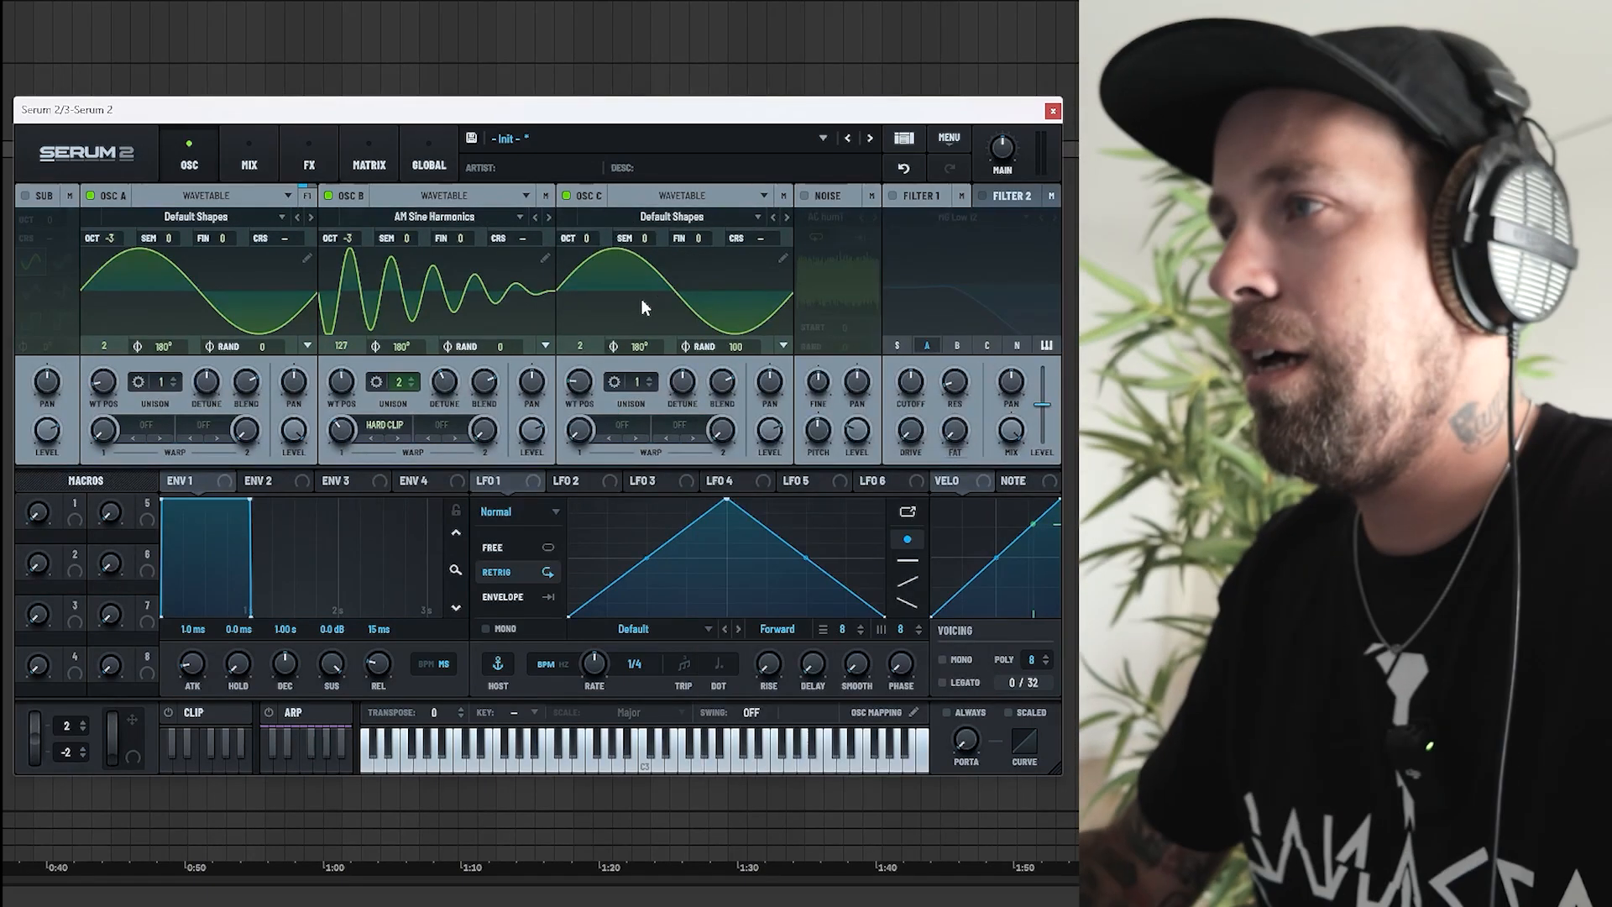
{"action": "double_click", "coordinate": [728, 344]}
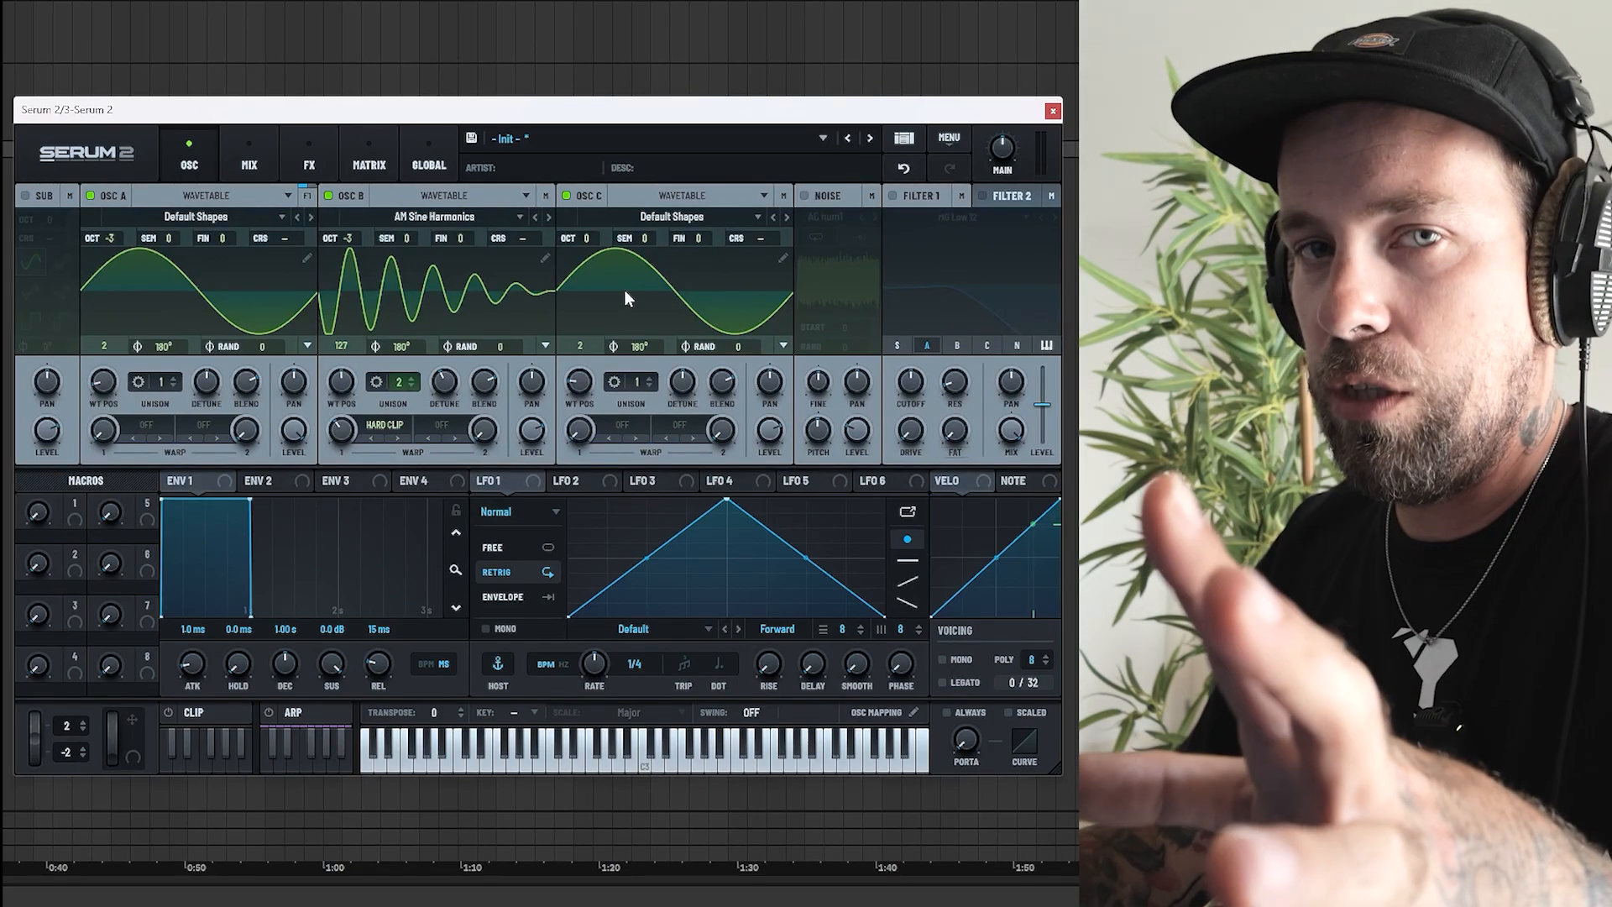
Shape Env 2 with a 205 ms decay, 1% sustain and 1.00 s release.
{"action": "left_click", "coordinate": [270, 484]}
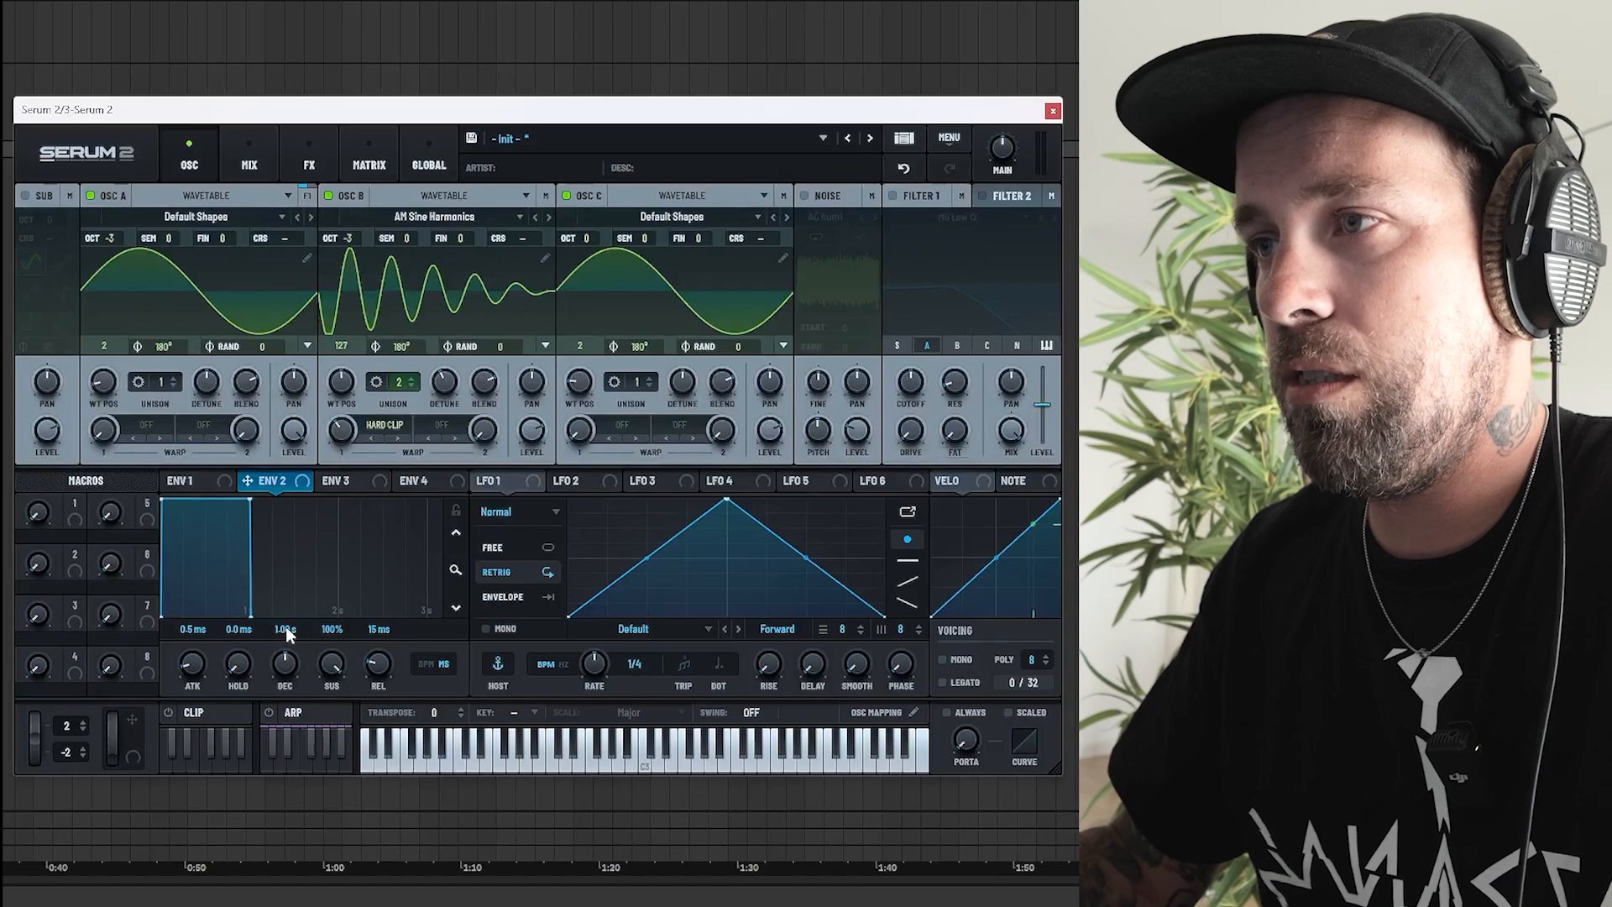
{"action": "left_click_drag", "start_coordinate": [285, 634], "coordinate": [274, 690]}
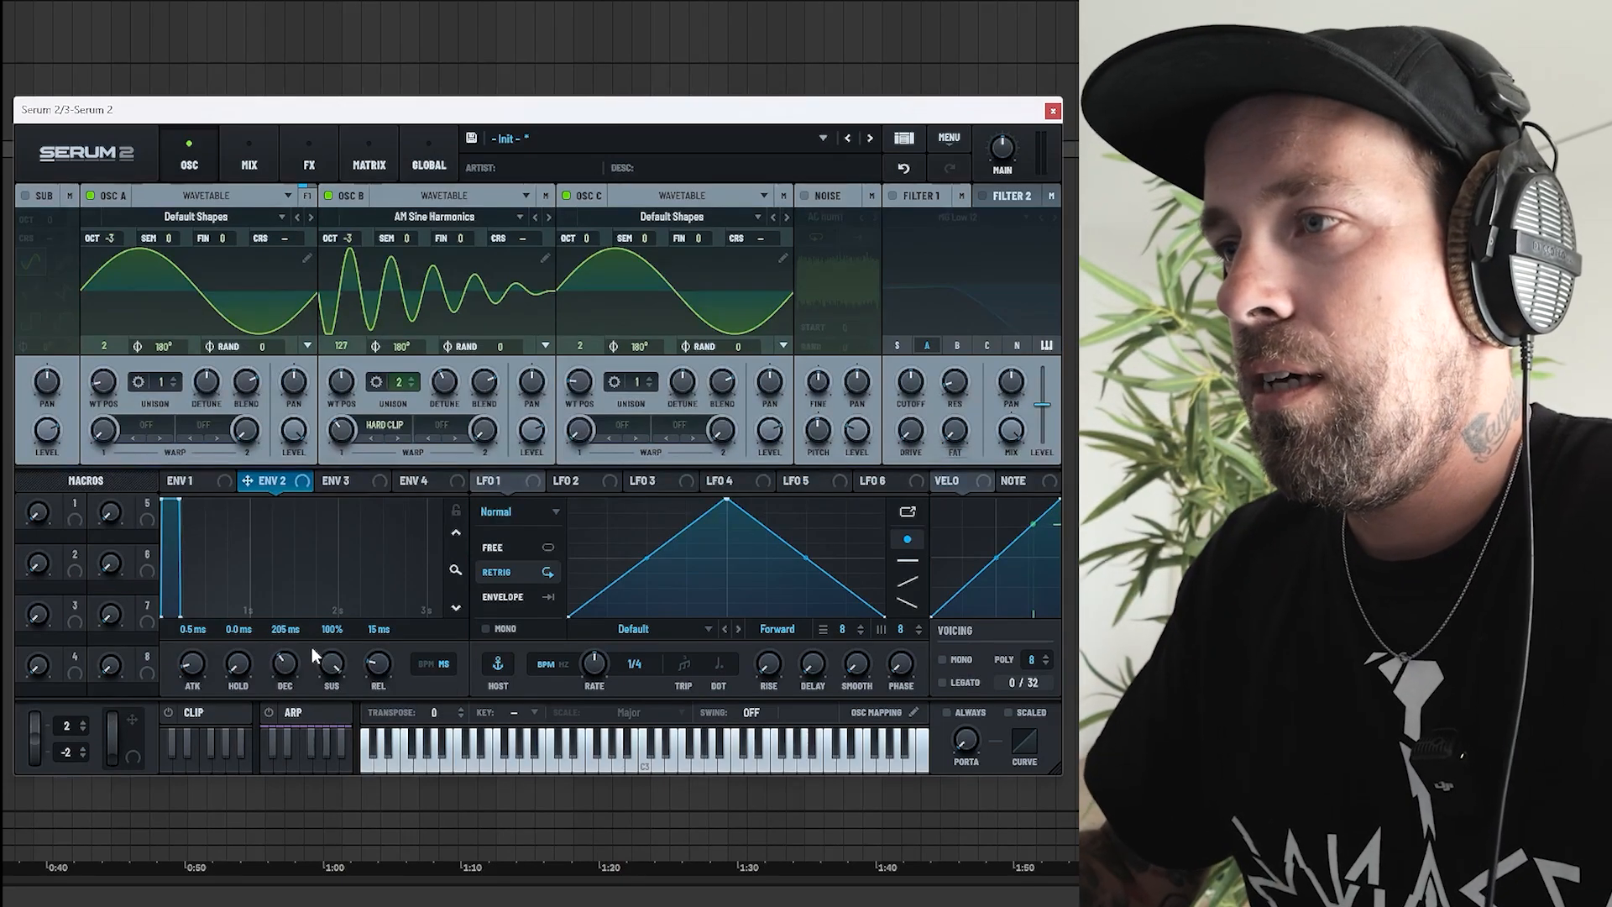
{"action": "left_click_drag", "start_coordinate": [335, 665], "coordinate": [333, 696]}
{"action": "left_click_drag", "start_coordinate": [336, 755], "coordinate": [339, 848]}
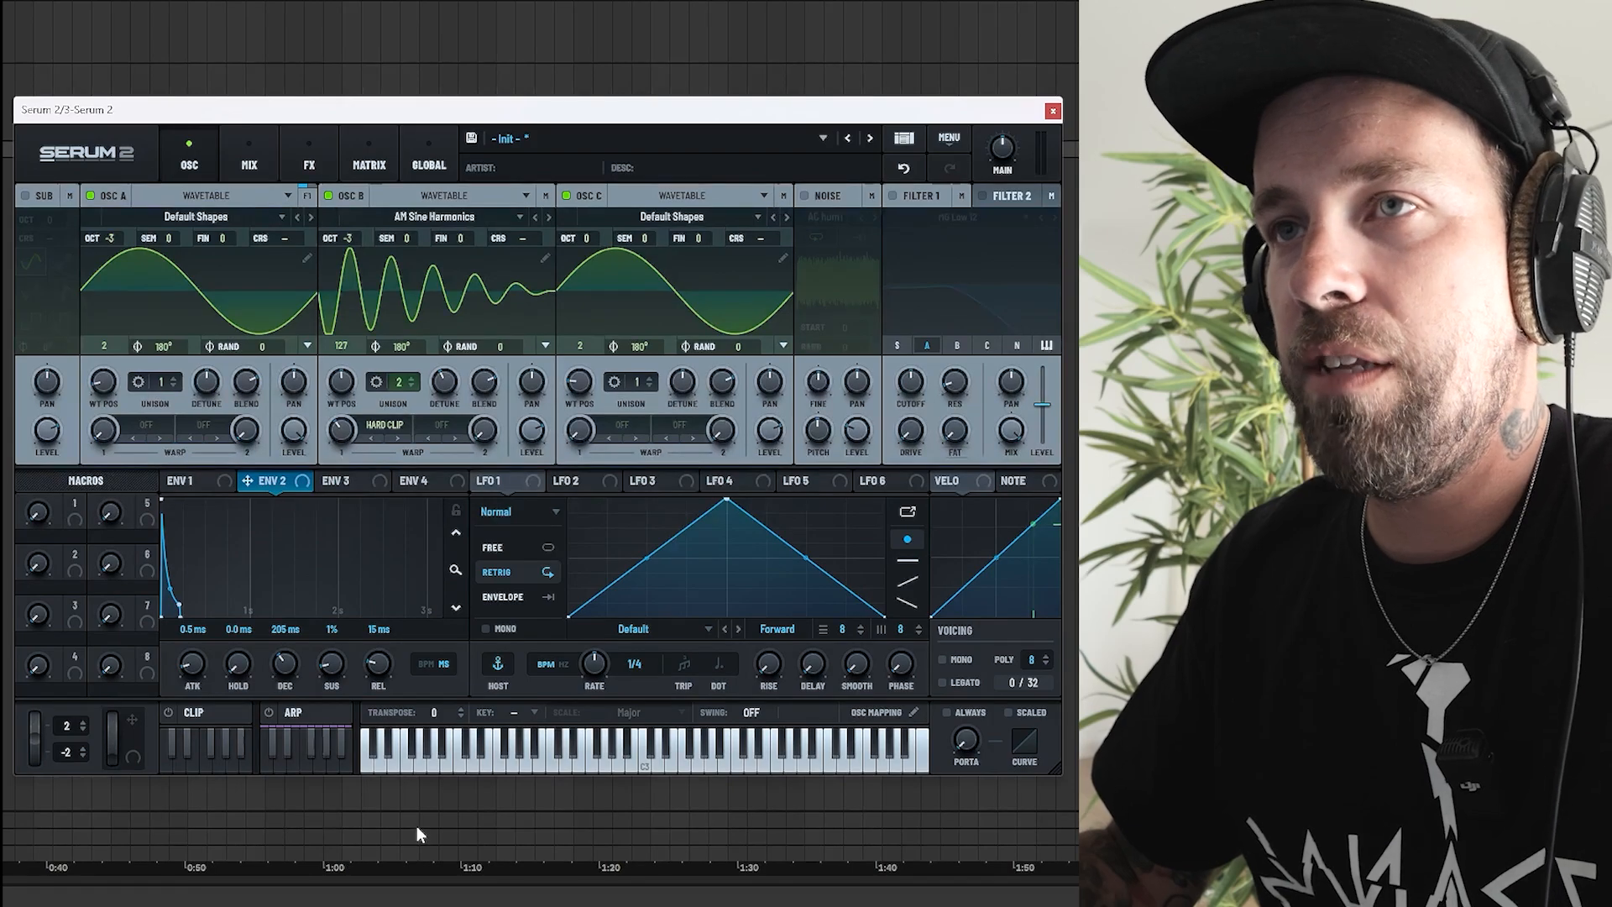
{"action": "left_click_drag", "start_coordinate": [382, 676], "coordinate": [386, 628]}
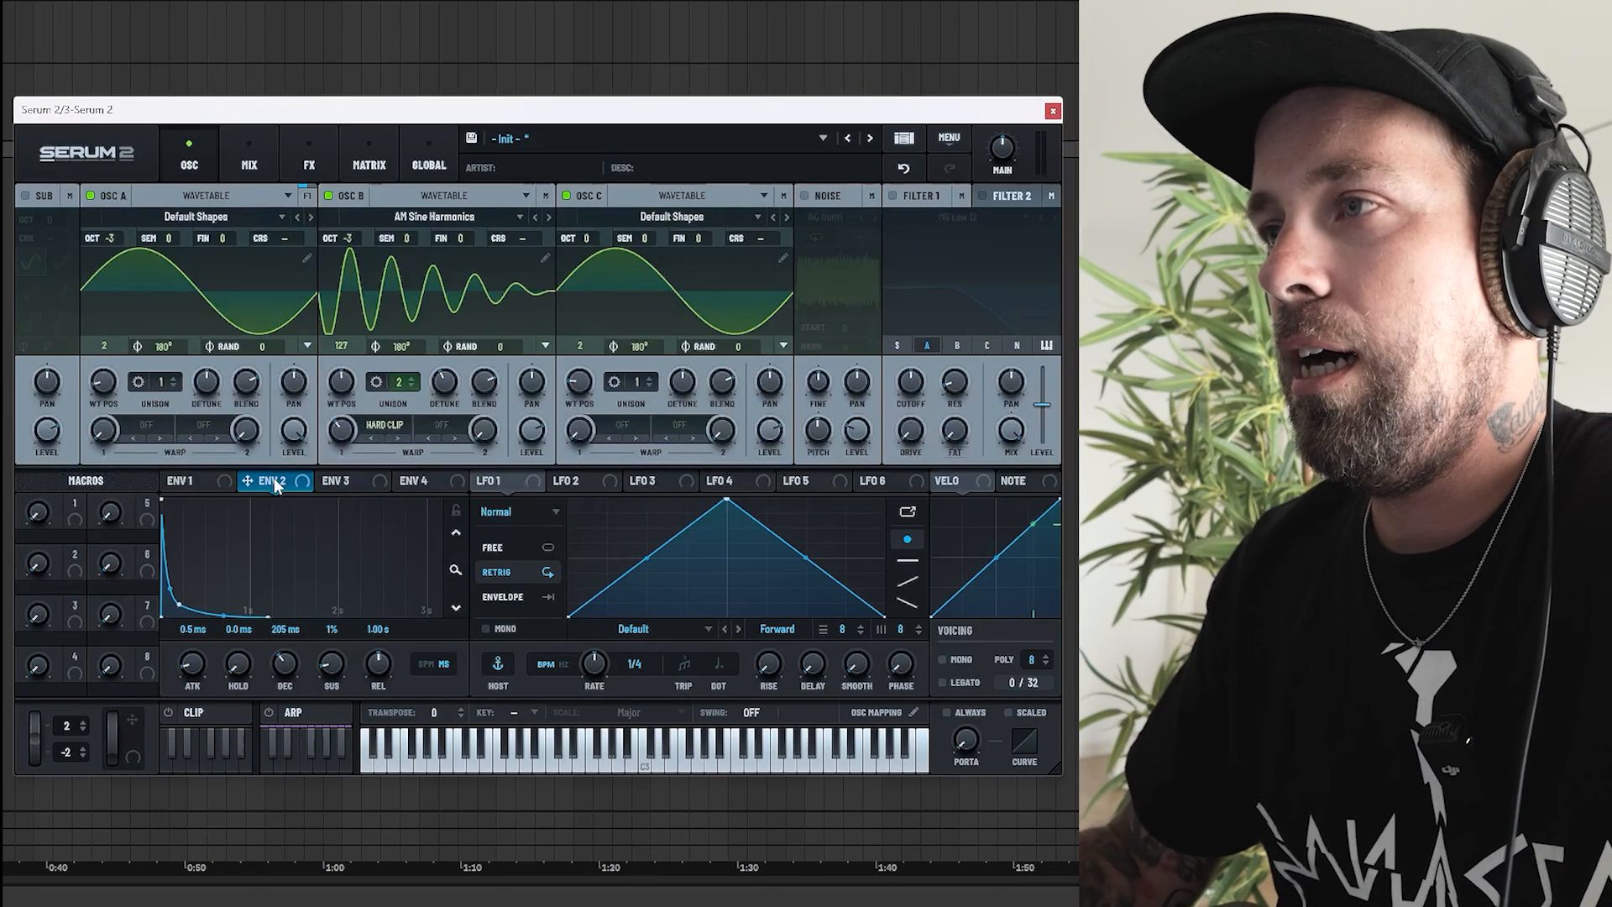
Assign Env 2 to oscillator B's level and raise the modulation amount to nearly full.
{"action": "left_click_drag", "start_coordinate": [285, 483], "coordinate": [524, 546]}
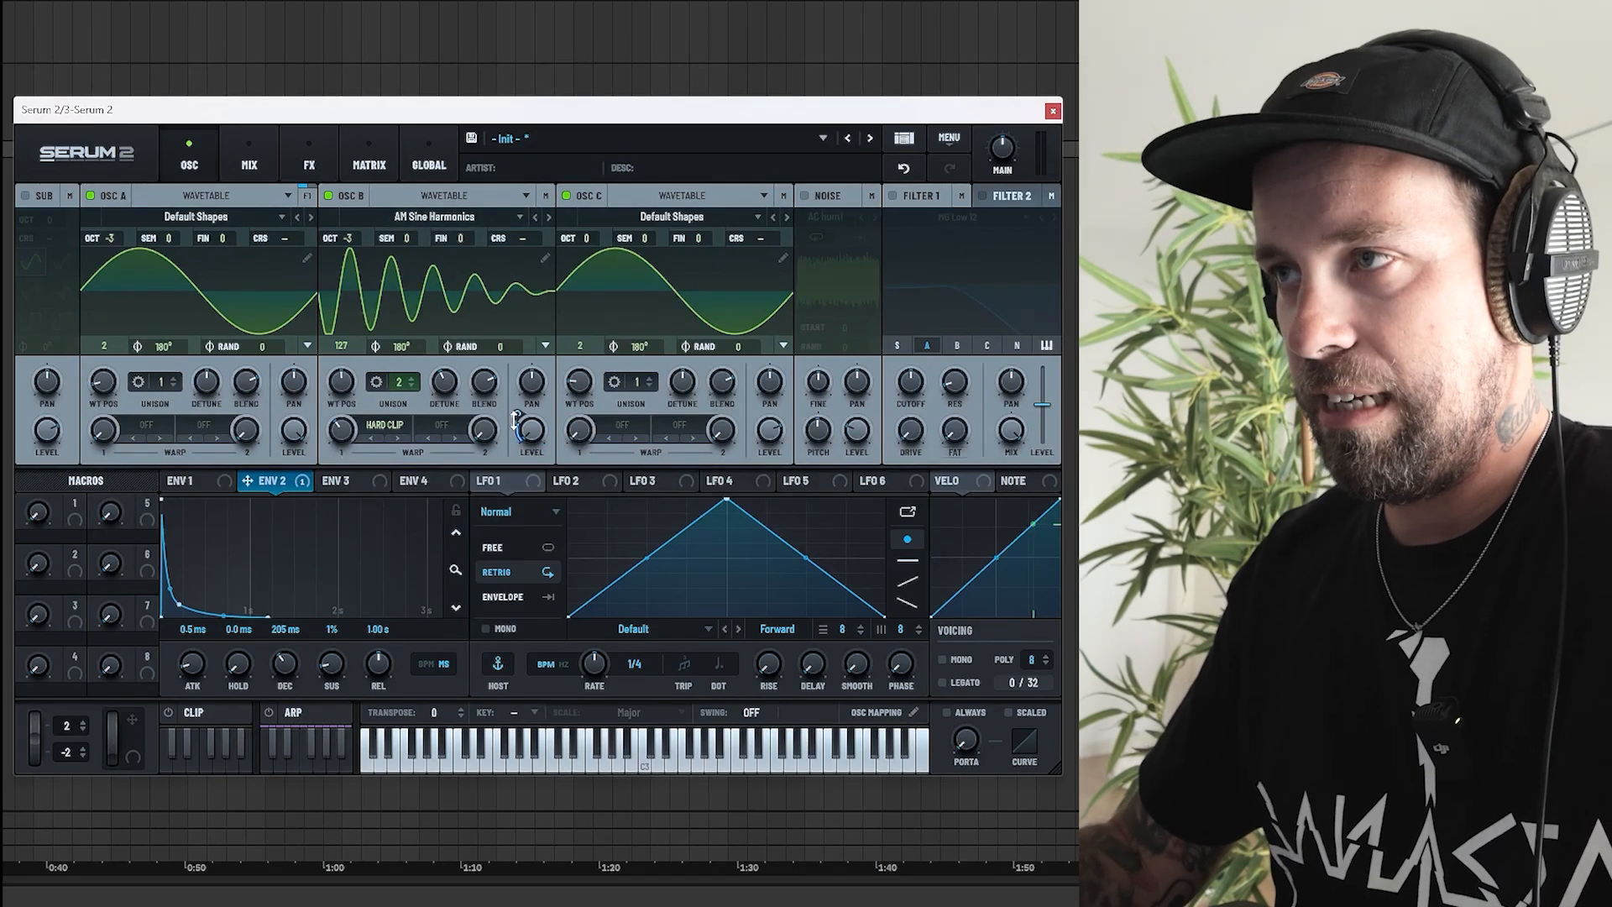
{"action": "left_click_drag", "start_coordinate": [518, 414], "coordinate": [534, 201]}
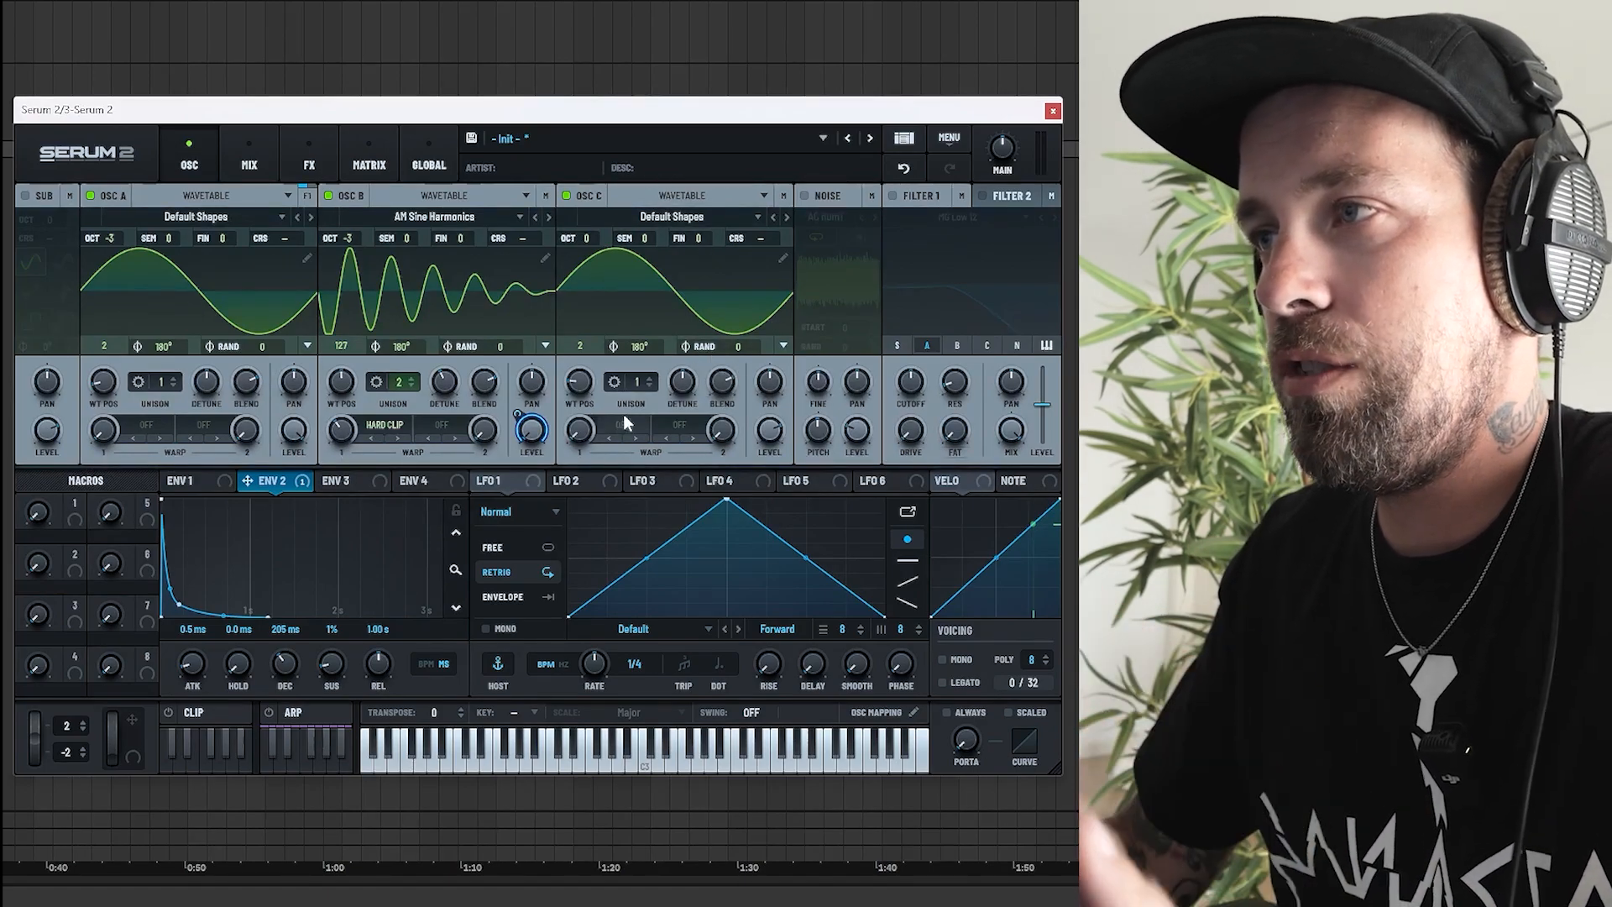
{"action": "mouse_move", "coordinate": [530, 437]}
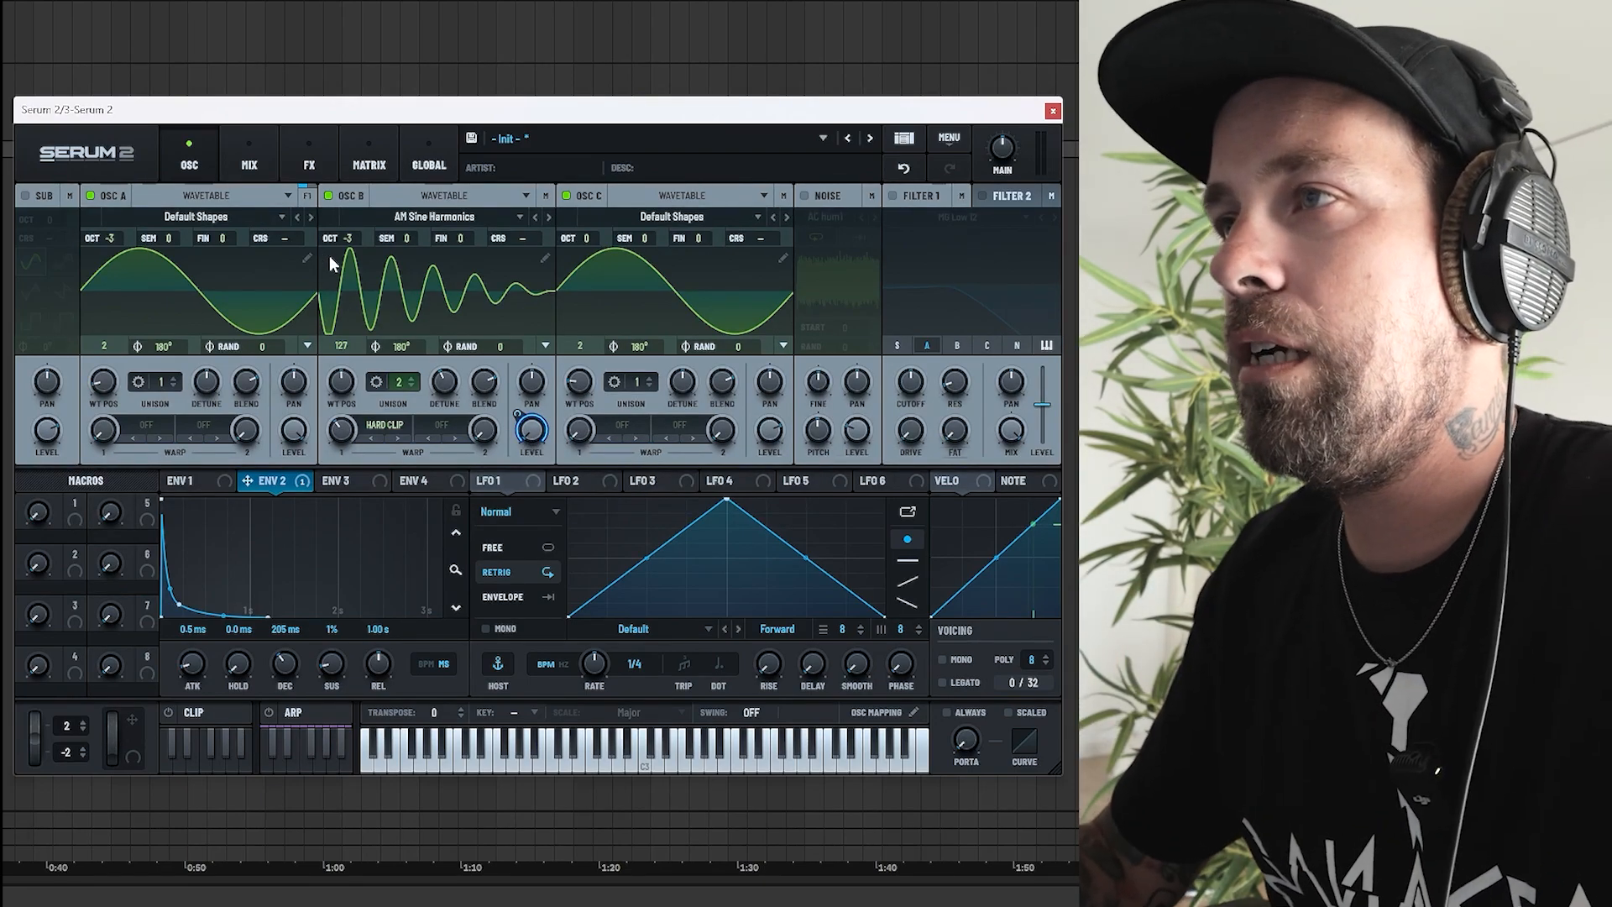
Route Env 2 to Main Tuning in the second modulation matrix slot with a small positive amount.
{"action": "left_click", "coordinate": [361, 166]}
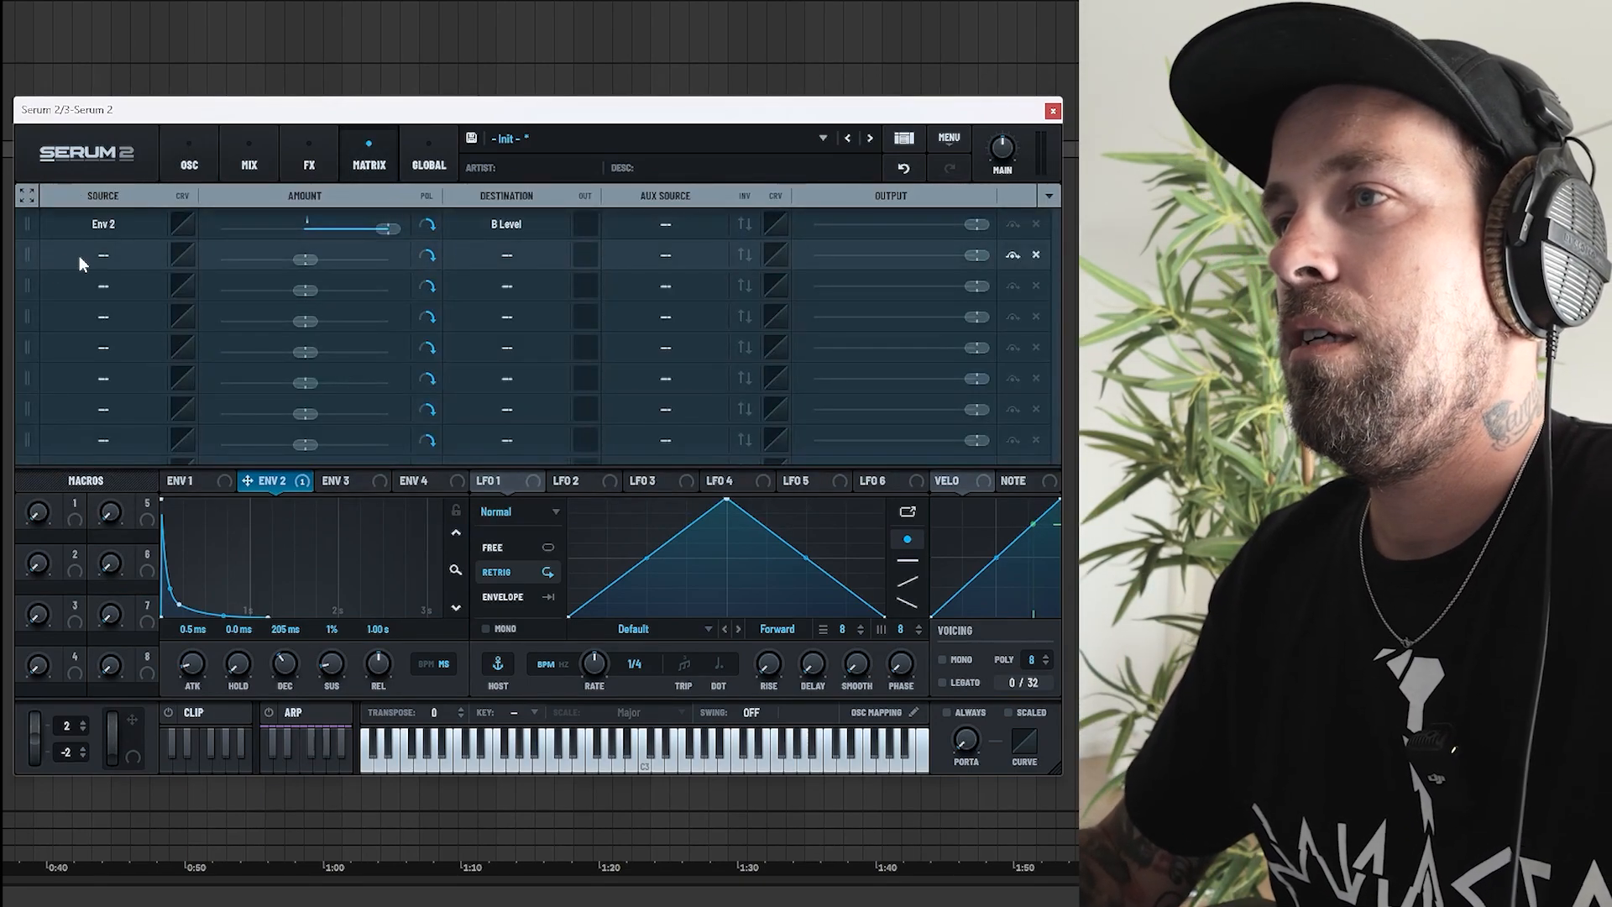
{"action": "left_click", "coordinate": [81, 263]}
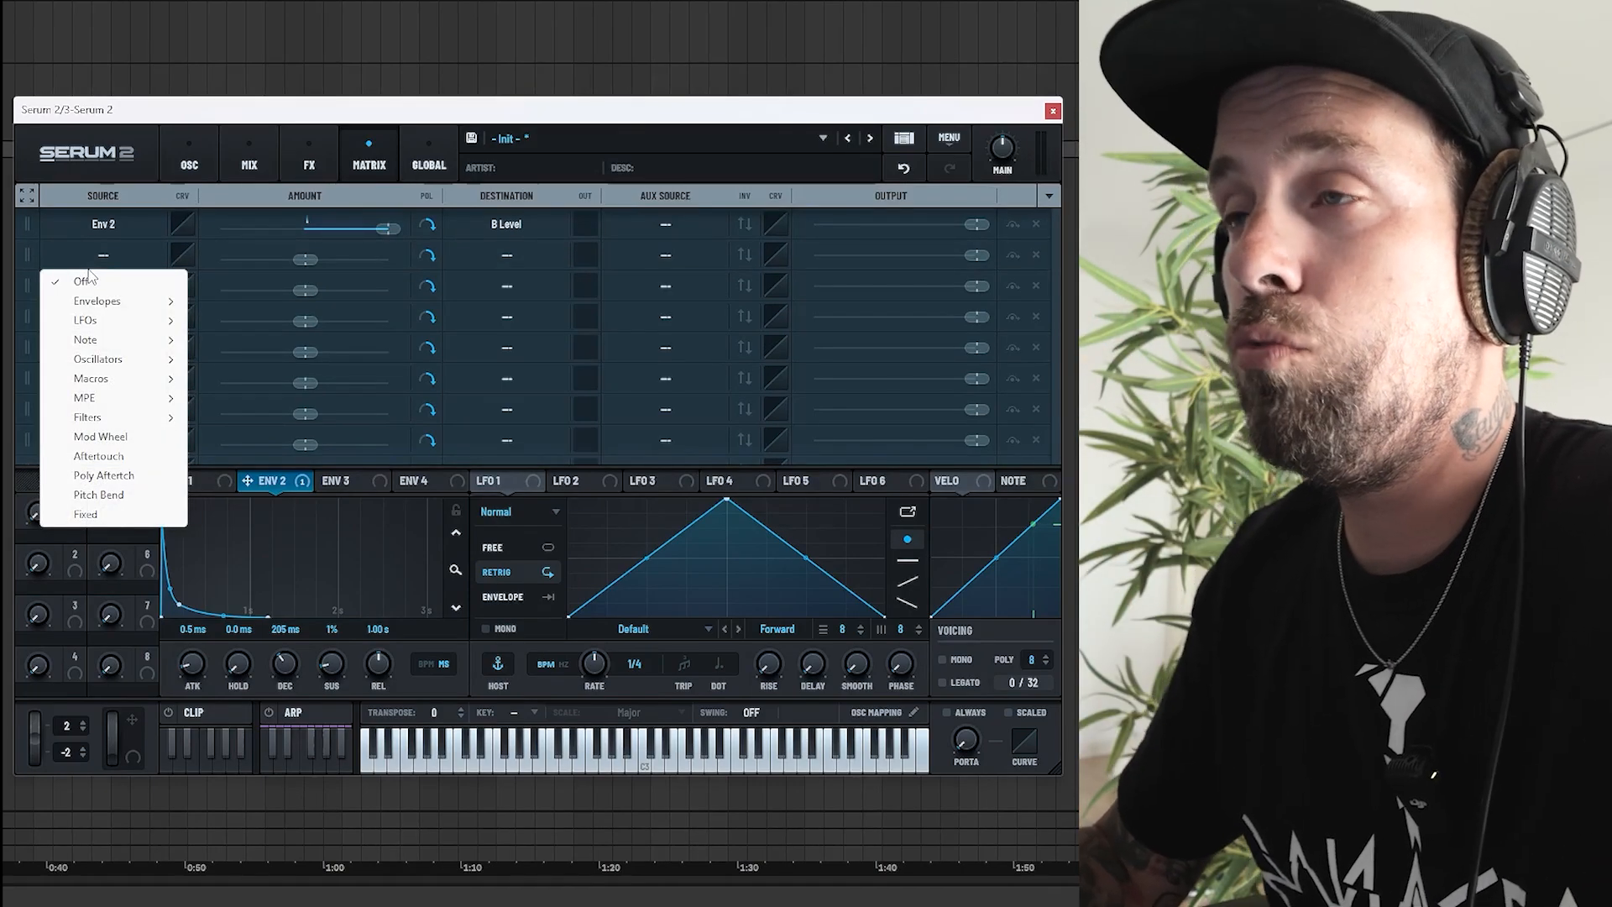
{"action": "mouse_move", "coordinate": [135, 302]}
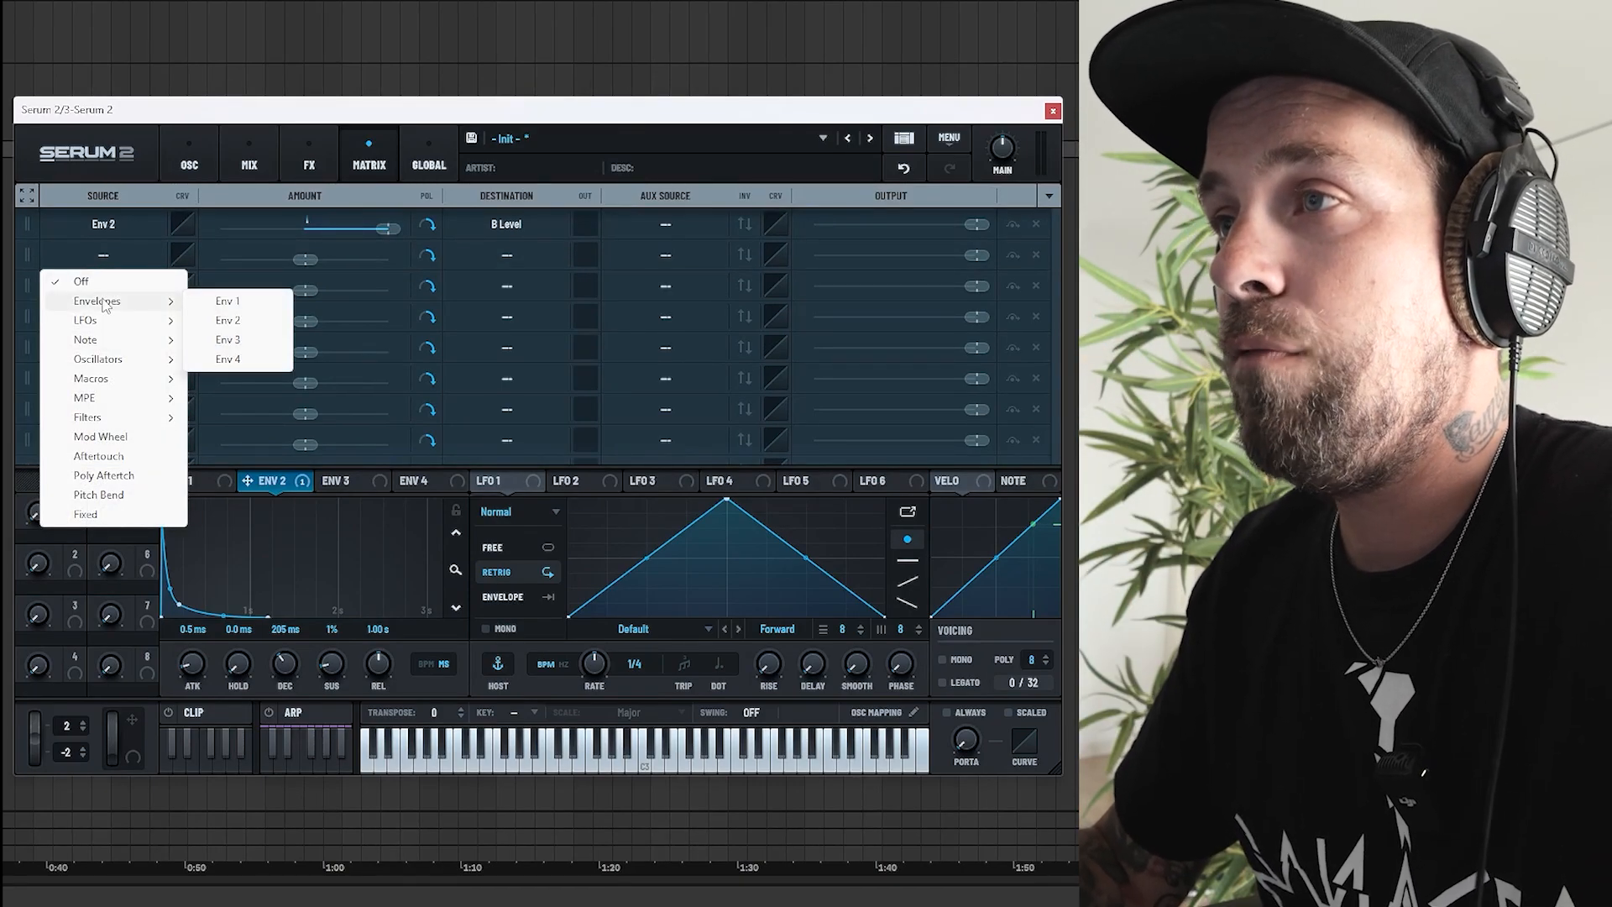
{"action": "left_click", "coordinate": [225, 321]}
{"action": "left_click", "coordinate": [490, 265]}
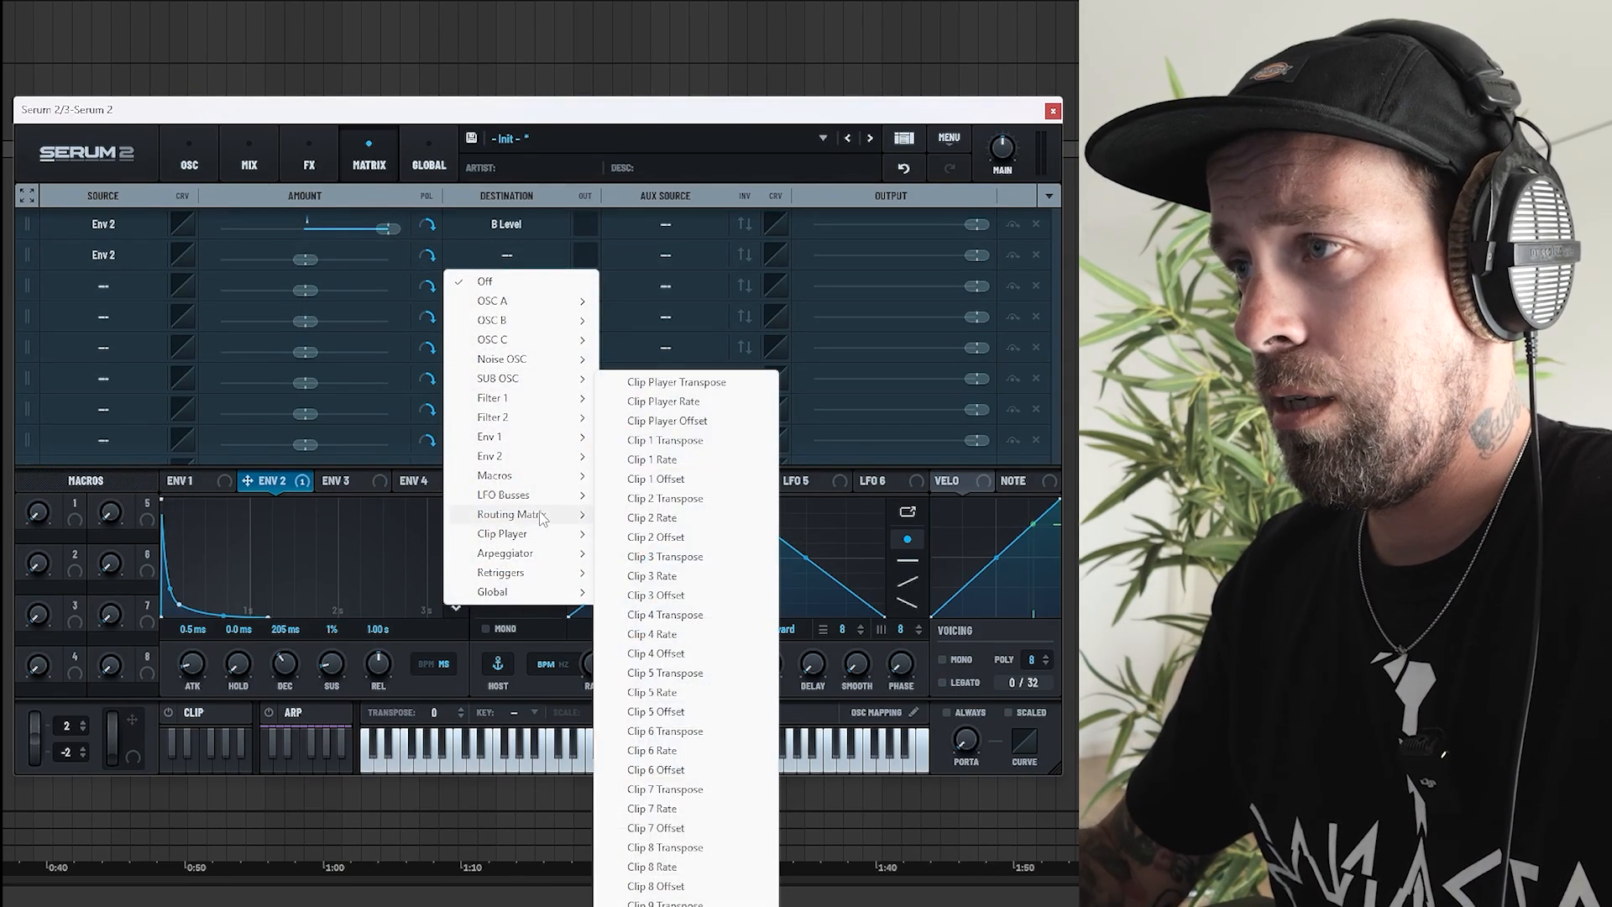
{"action": "mouse_move", "coordinate": [535, 591]}
{"action": "left_click", "coordinate": [656, 591]}
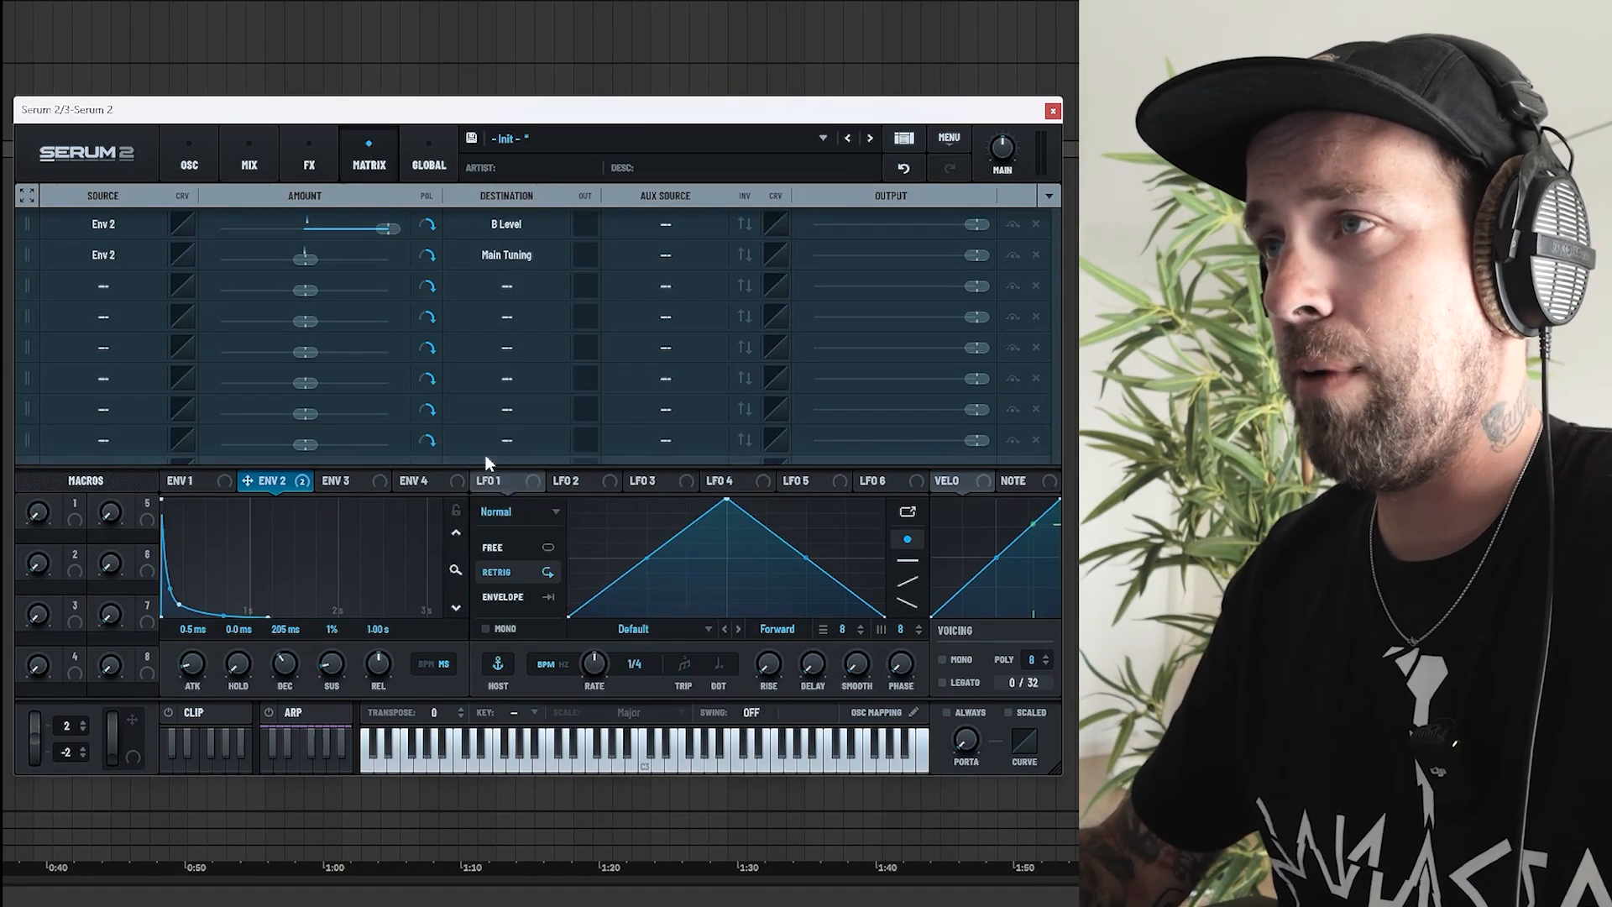
{"action": "left_click", "coordinate": [308, 260]}
{"action": "left_click_drag", "start_coordinate": [308, 262], "coordinate": [322, 267]}
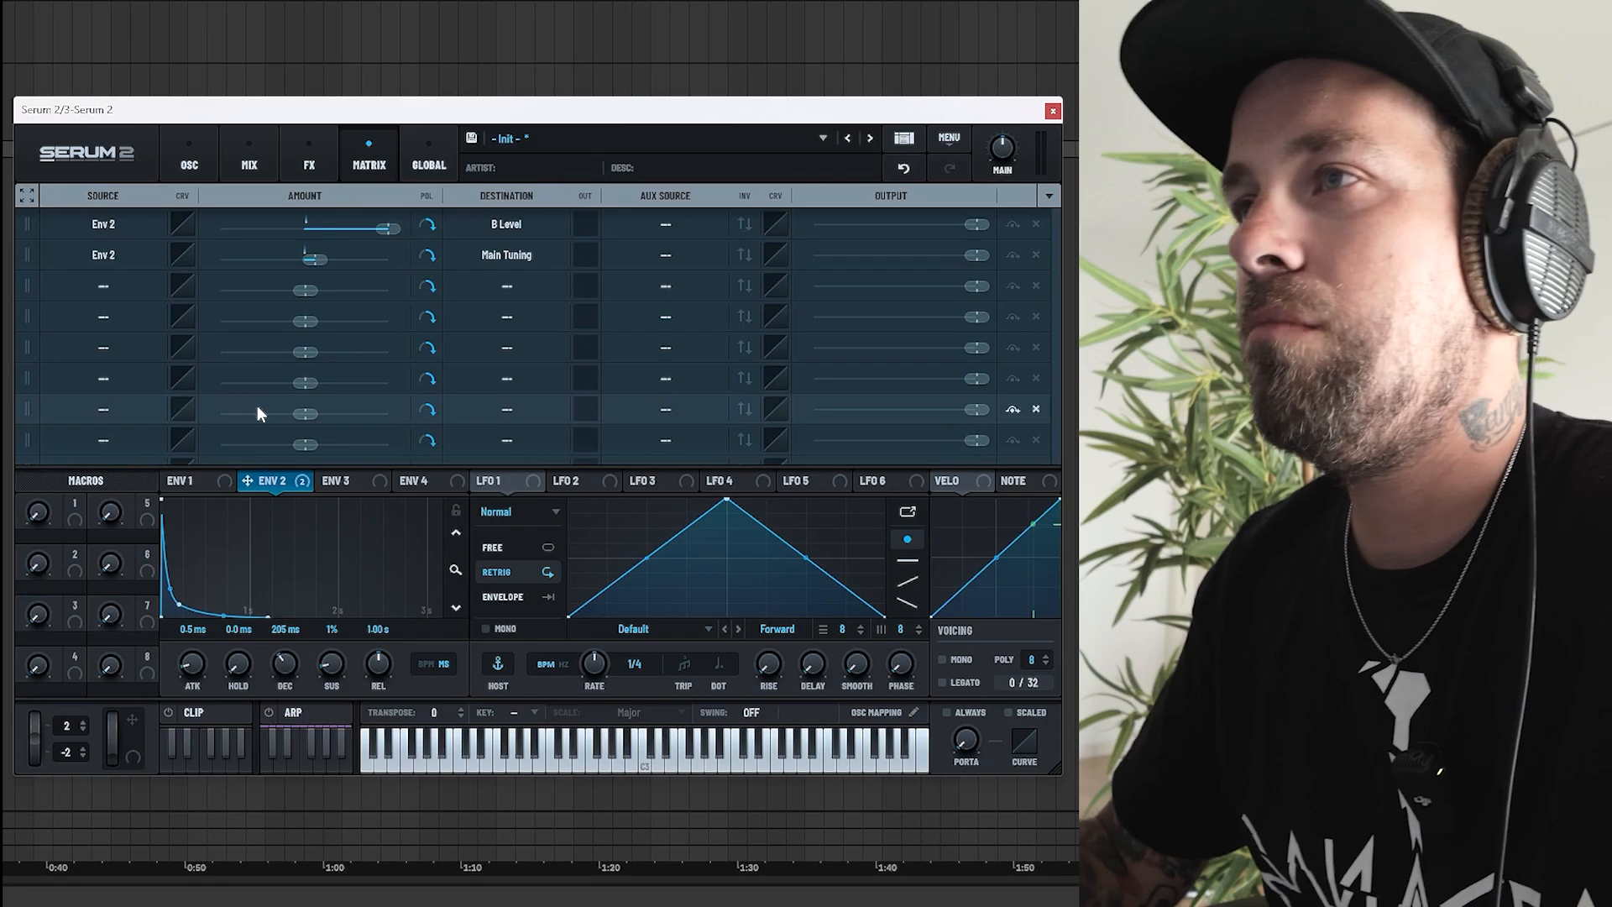
Set LFO 1 to Envelope mode and shape it with an early peak and a curved decay reaching near zero around the midpoint.
{"action": "left_click", "coordinate": [188, 168]}
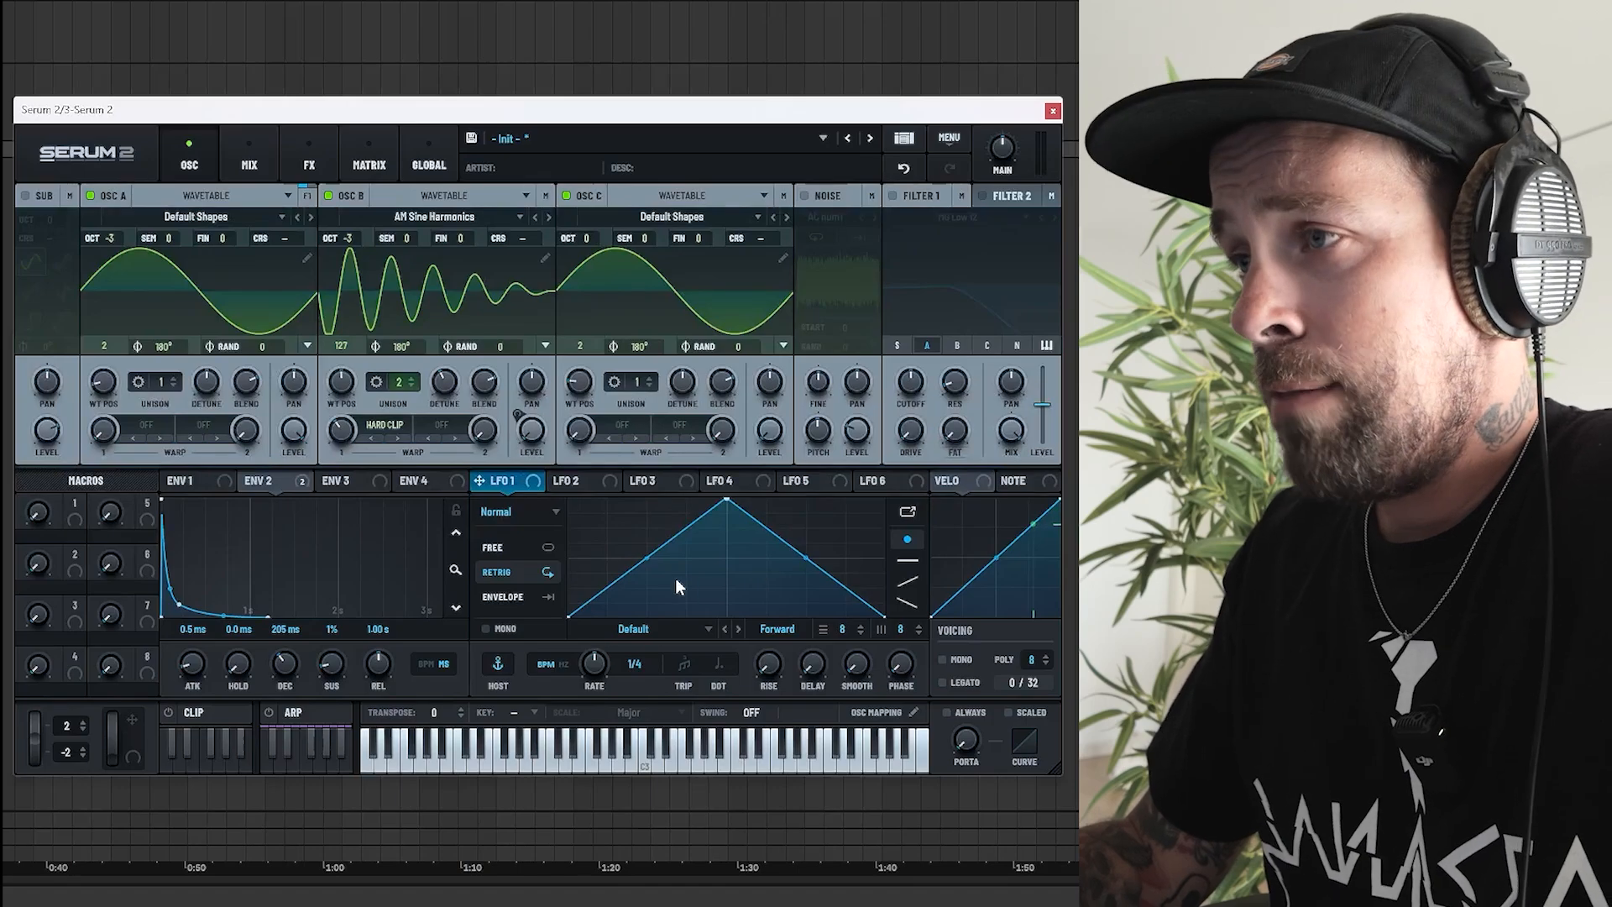
{"action": "left_click", "coordinate": [512, 597]}
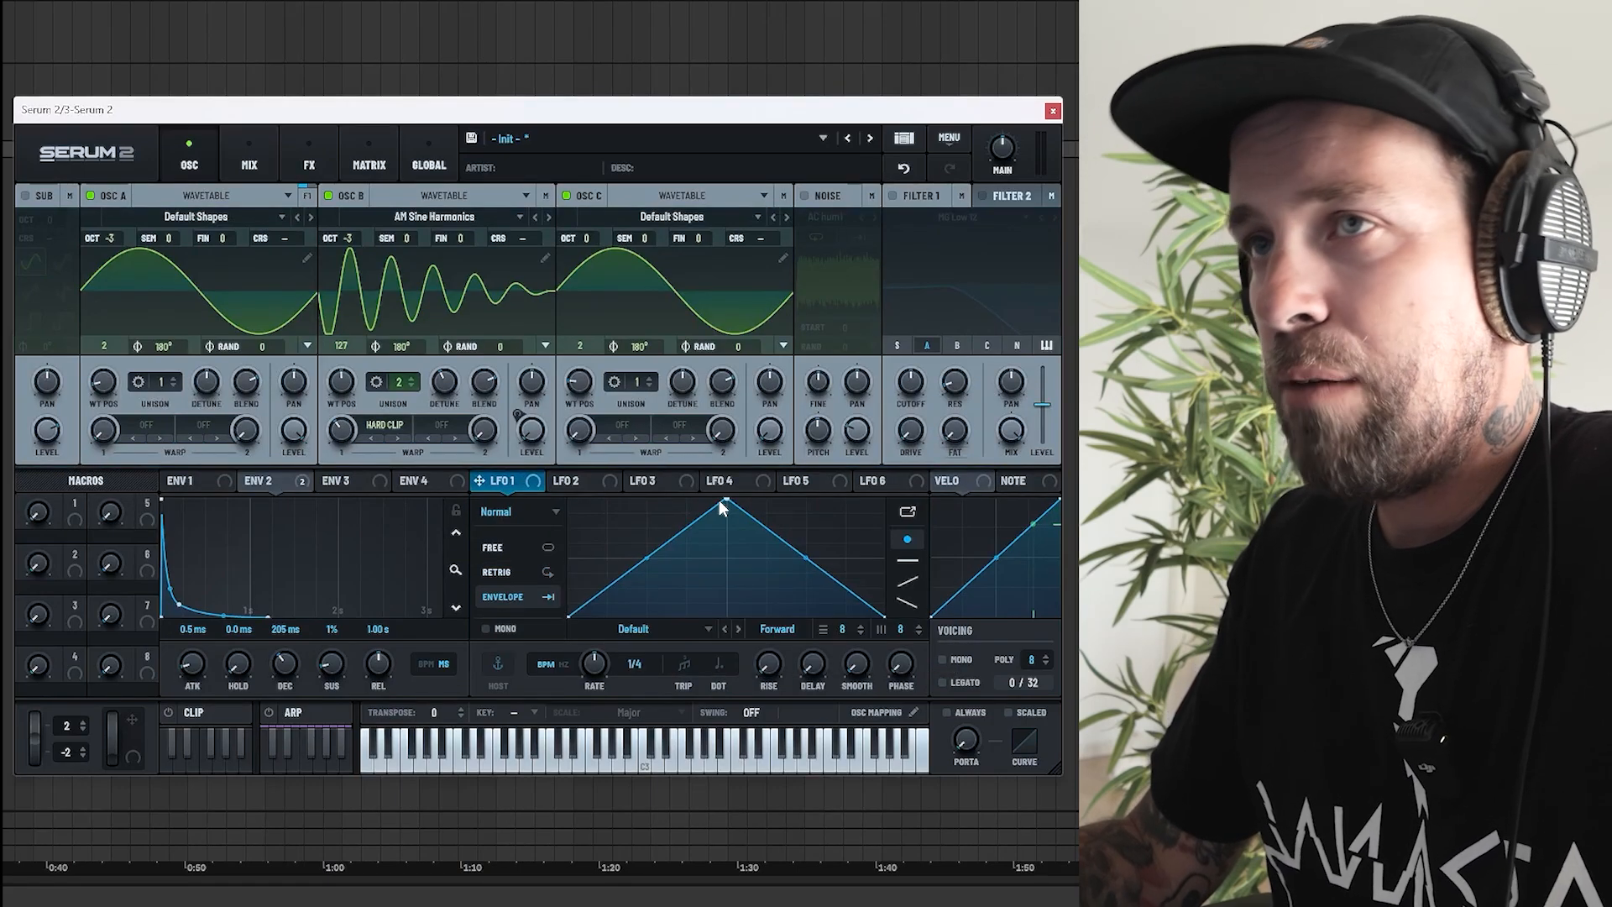
{"action": "left_click_drag", "start_coordinate": [724, 502], "coordinate": [591, 501]}
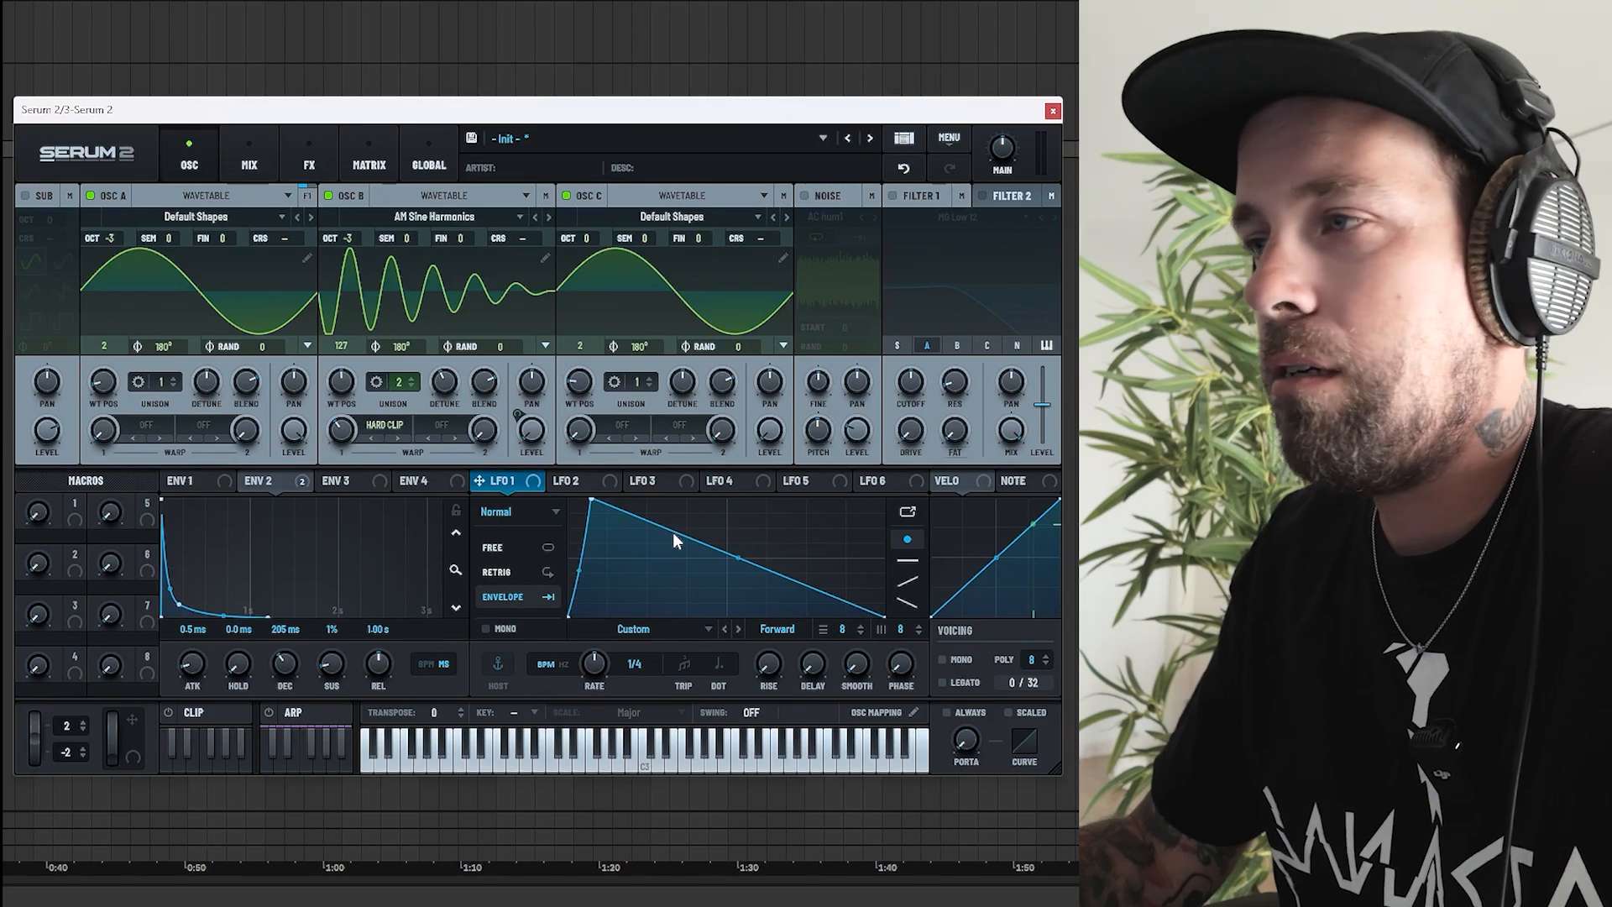
{"action": "left_click_drag", "start_coordinate": [737, 557], "coordinate": [733, 615]}
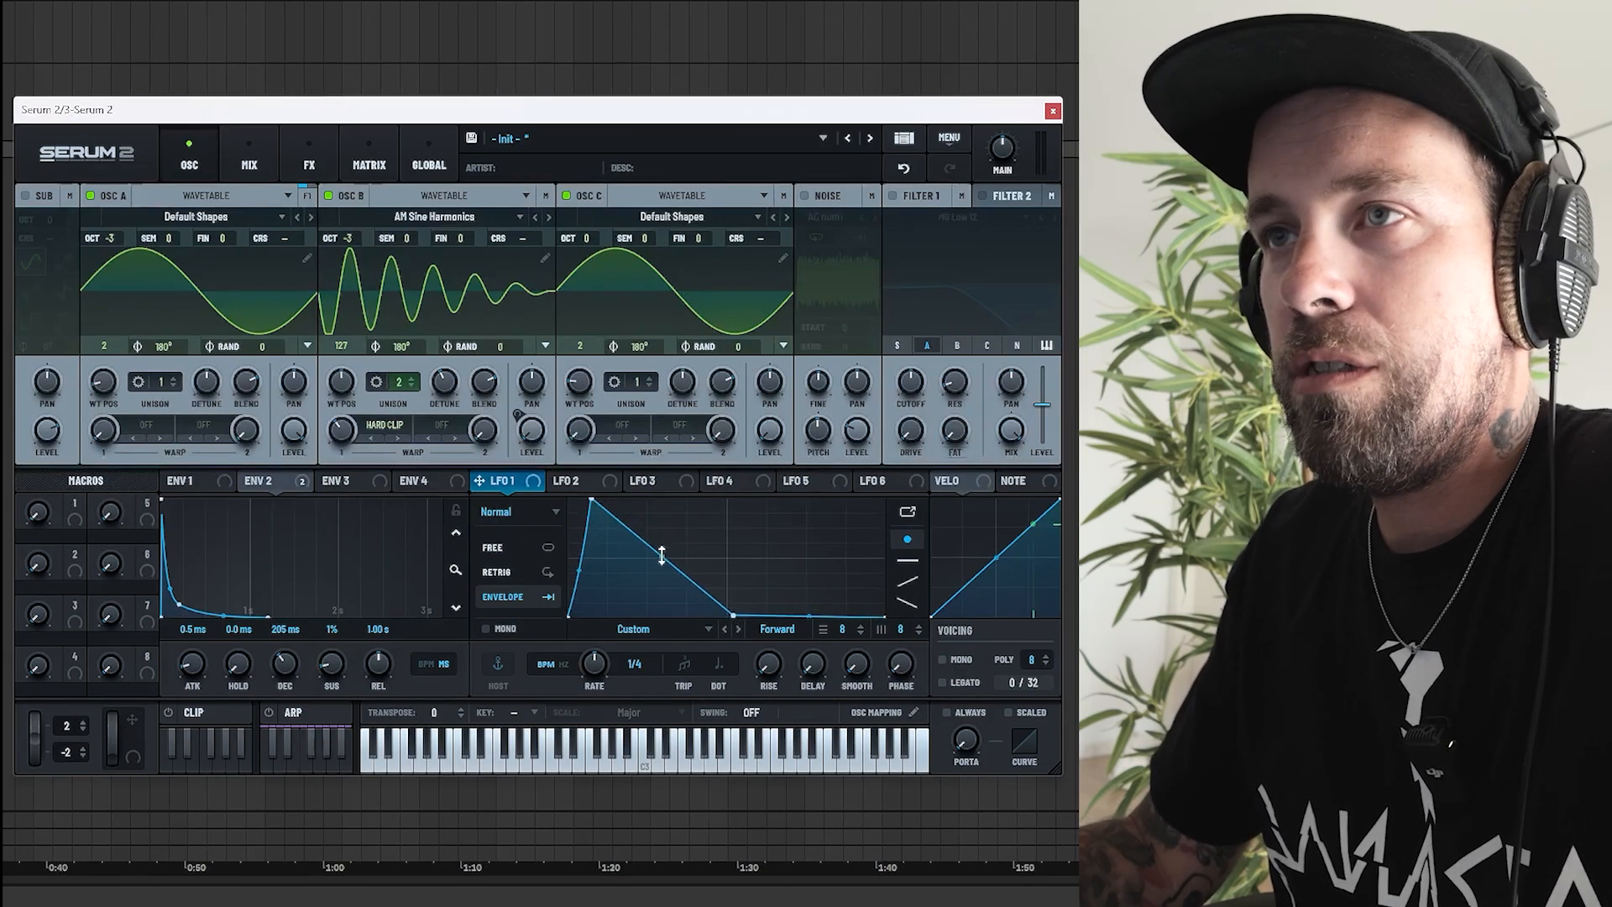
{"action": "left_click_drag", "start_coordinate": [662, 556], "coordinate": [661, 566]}
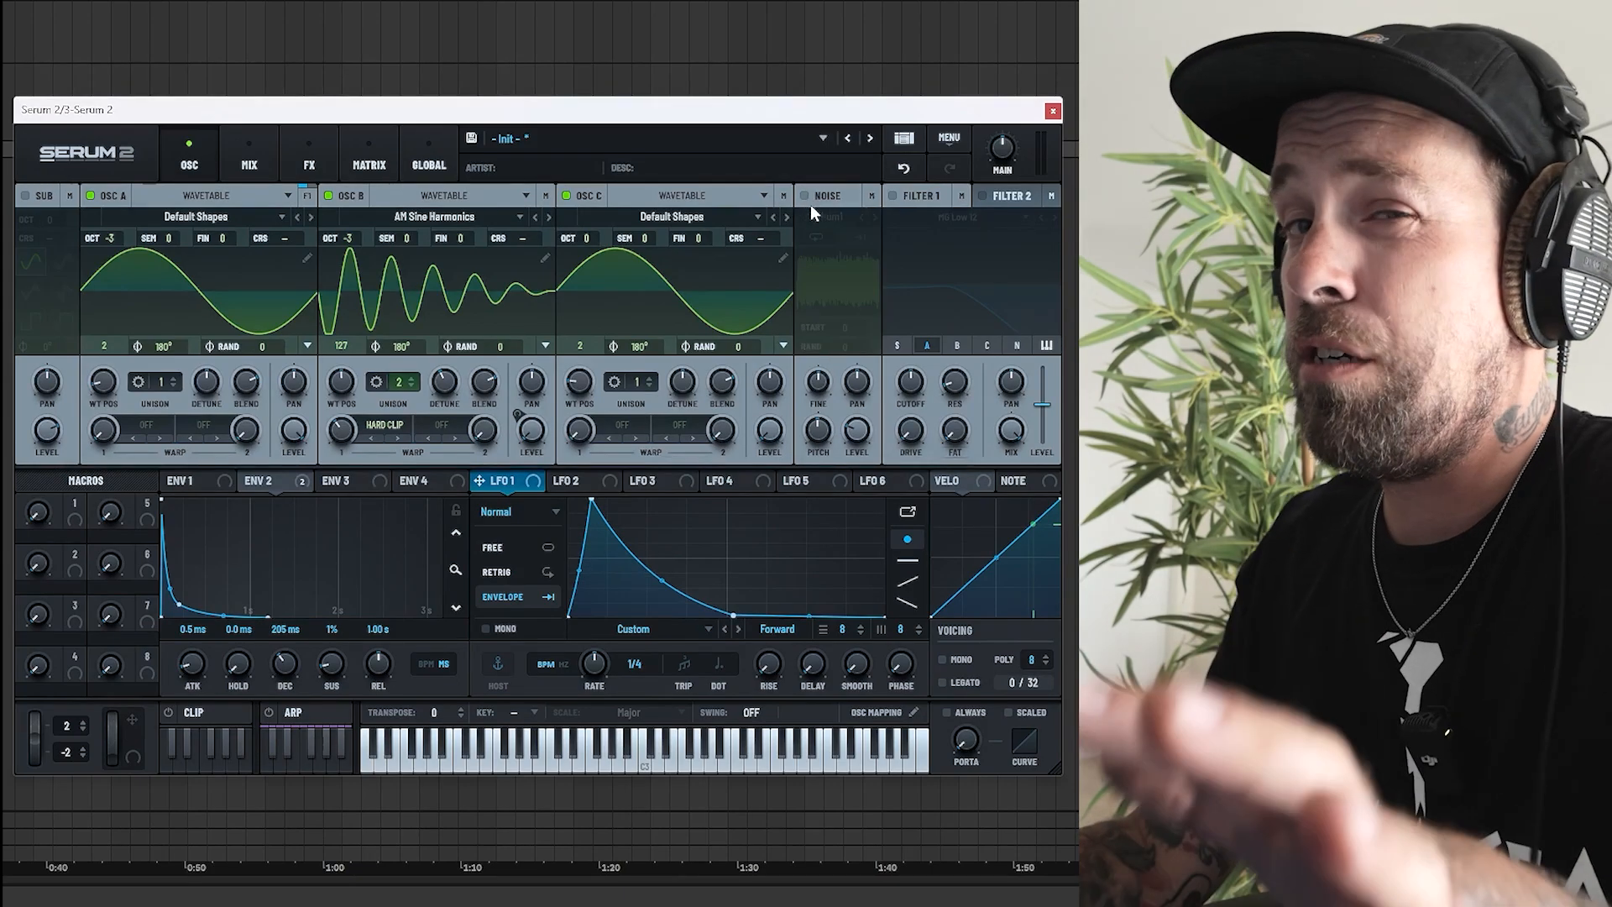
Enable the noise oscillator and choose the Geiger noise color.
{"action": "left_click", "coordinate": [815, 195]}
{"action": "left_click", "coordinate": [825, 217]}
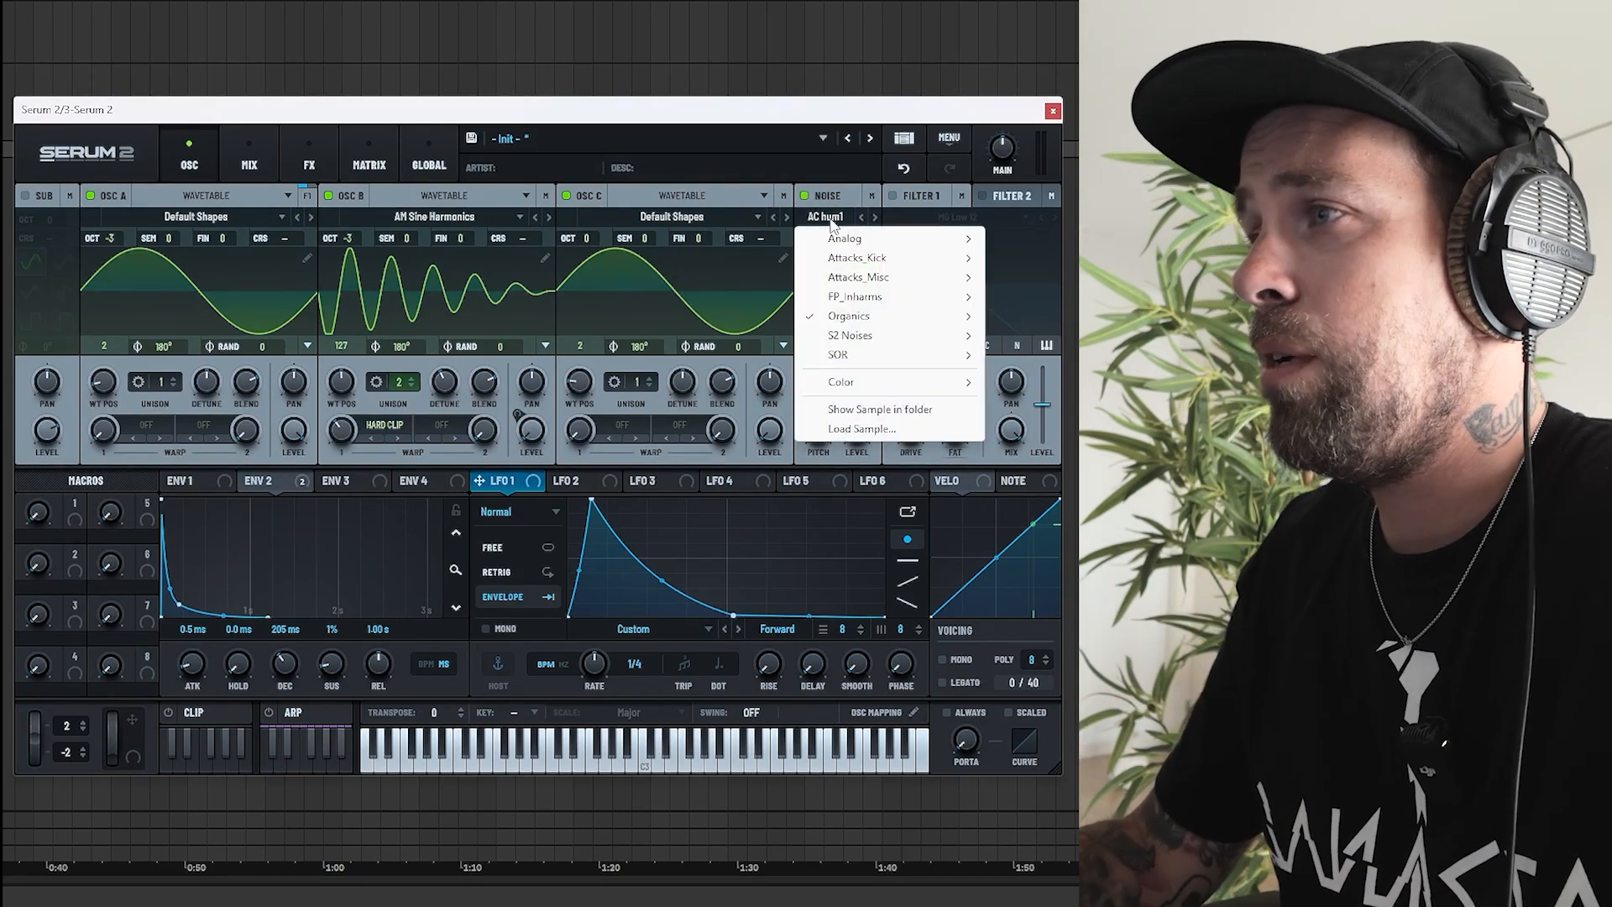
{"action": "mouse_move", "coordinate": [883, 392]}
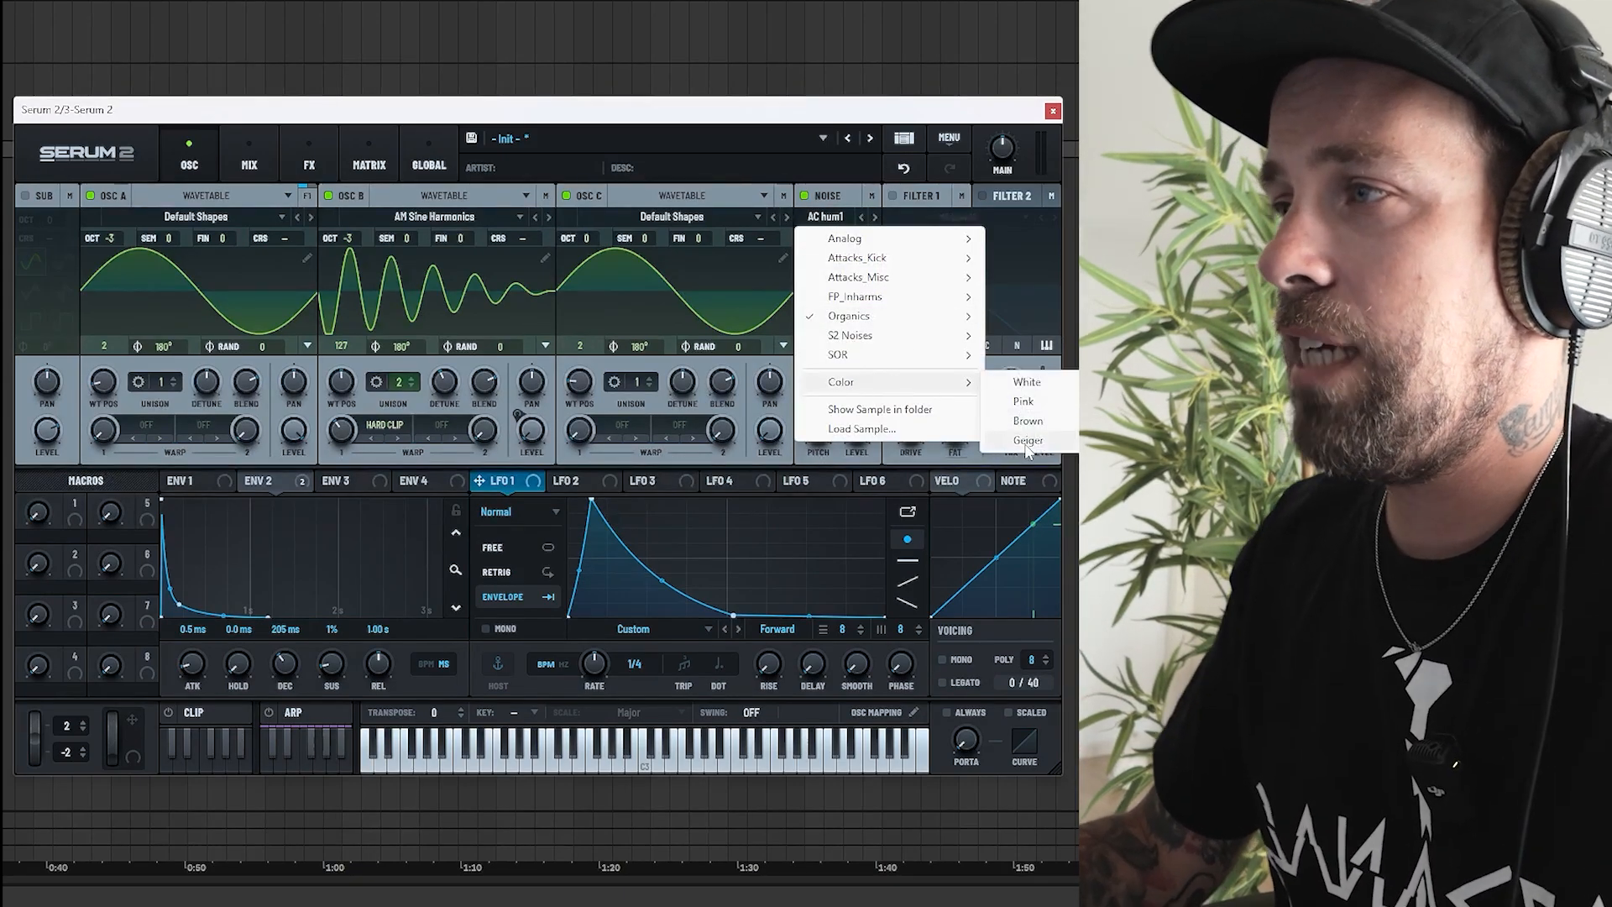
{"action": "left_click", "coordinate": [1045, 430]}
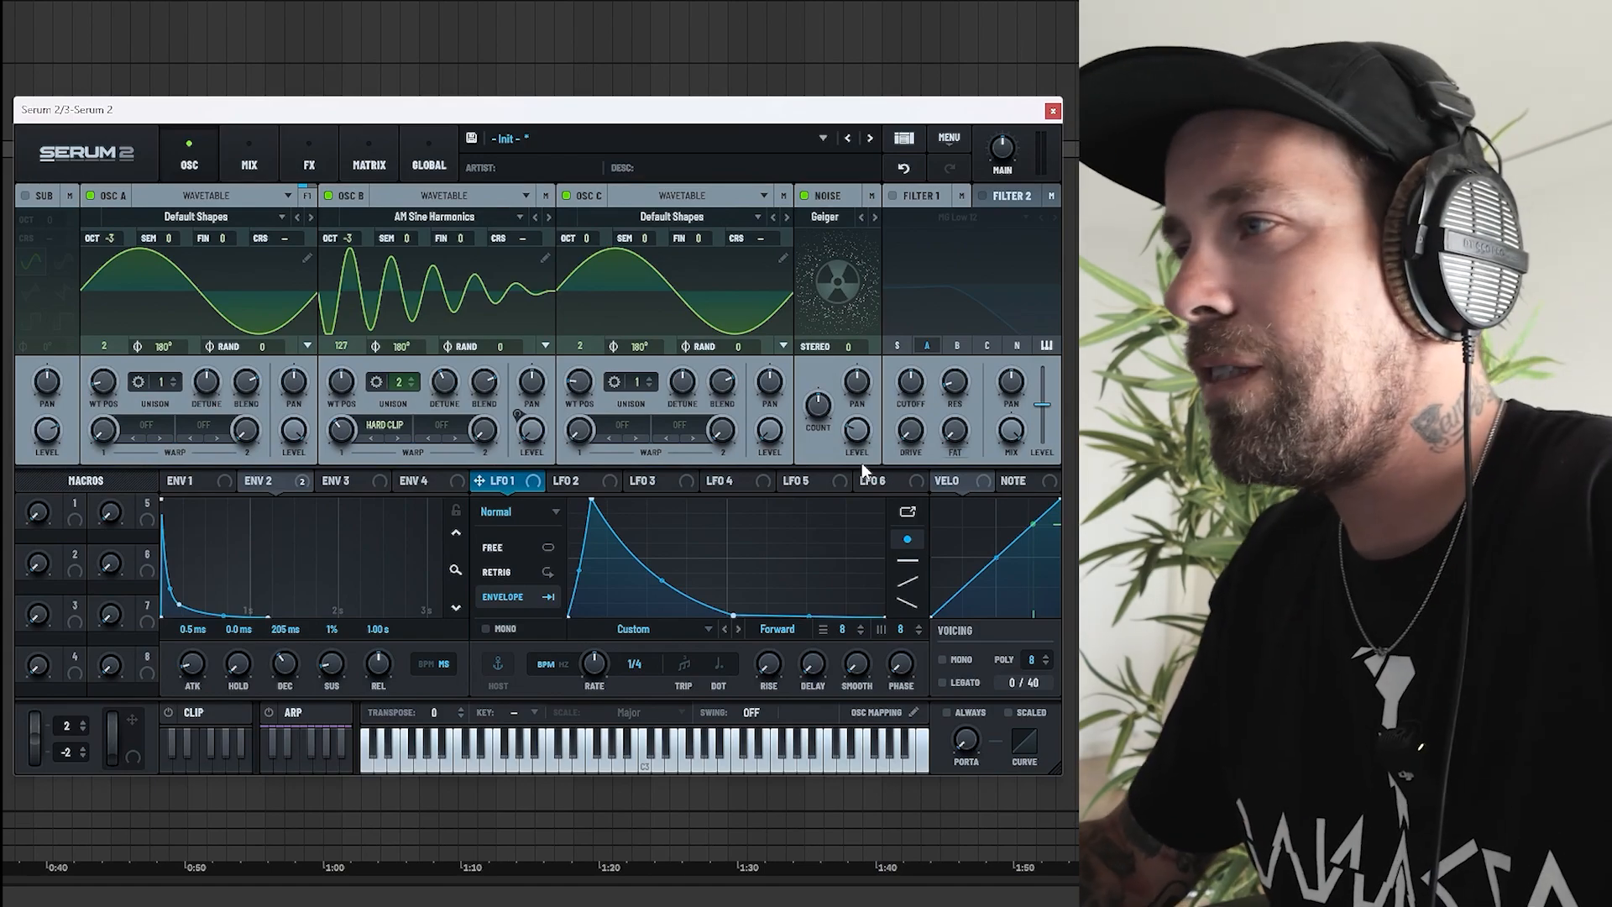
Assign LFO 1 to the noise level and set the noise oscillator's stereo value to 50.
{"action": "left_click_drag", "start_coordinate": [504, 479], "coordinate": [853, 437]}
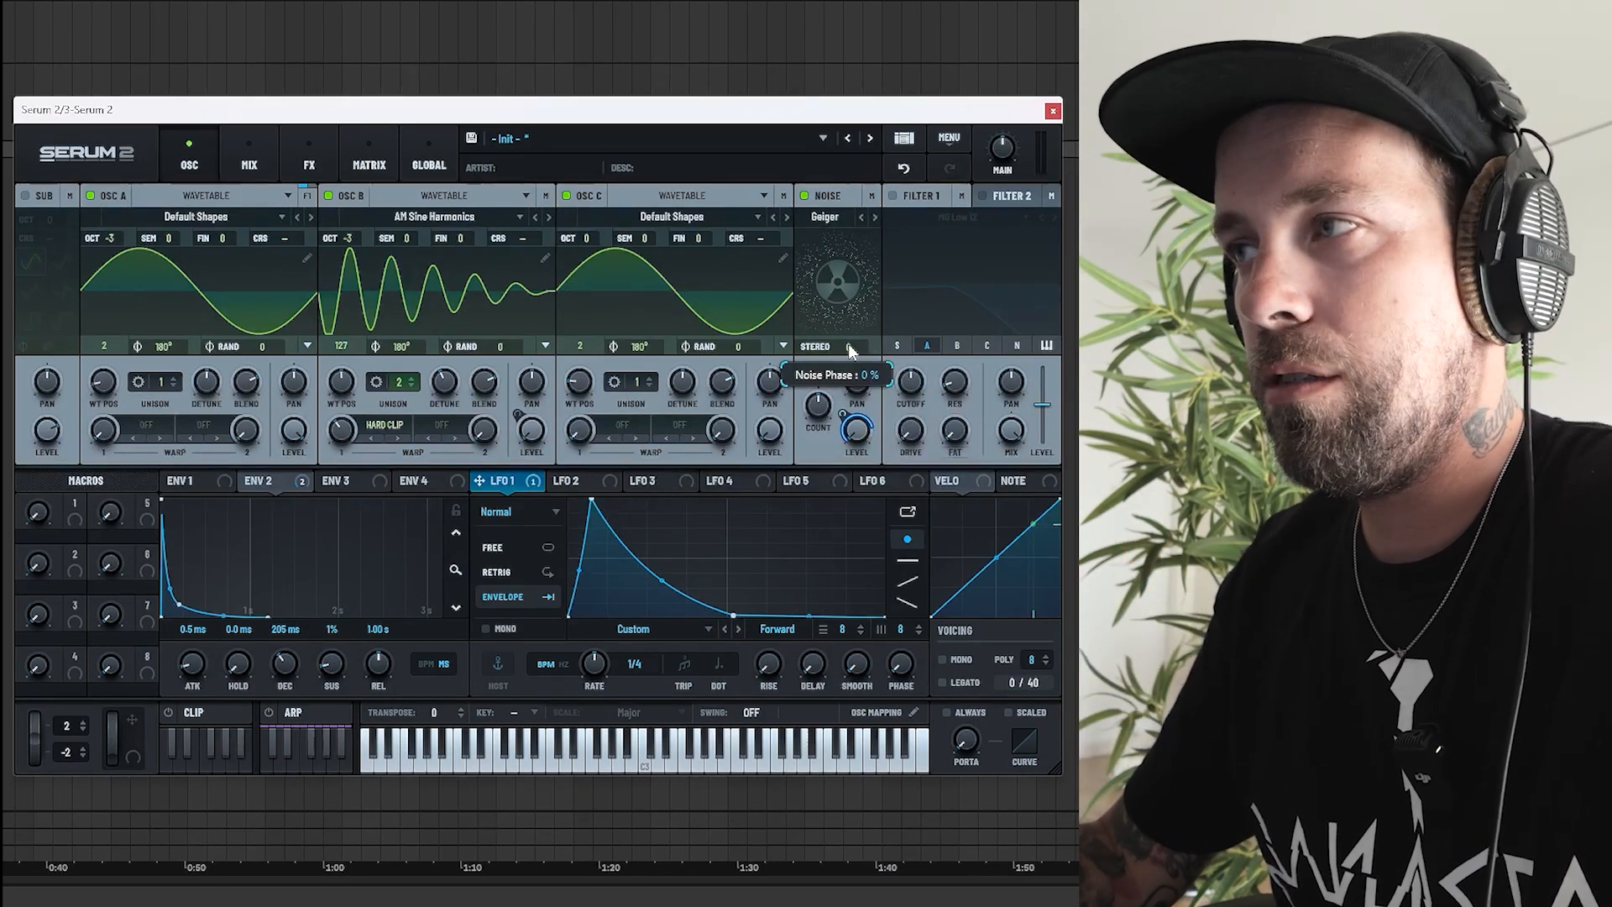
{"action": "mouse_move", "coordinate": [851, 351]}
{"action": "left_mouse_down"}
{"action": "mouse_move", "coordinate": [876, 319]}
{"action": "mouse_move", "coordinate": [853, 339]}
{"action": "mouse_move", "coordinate": [857, 324]}
{"action": "left_mouse_up"}
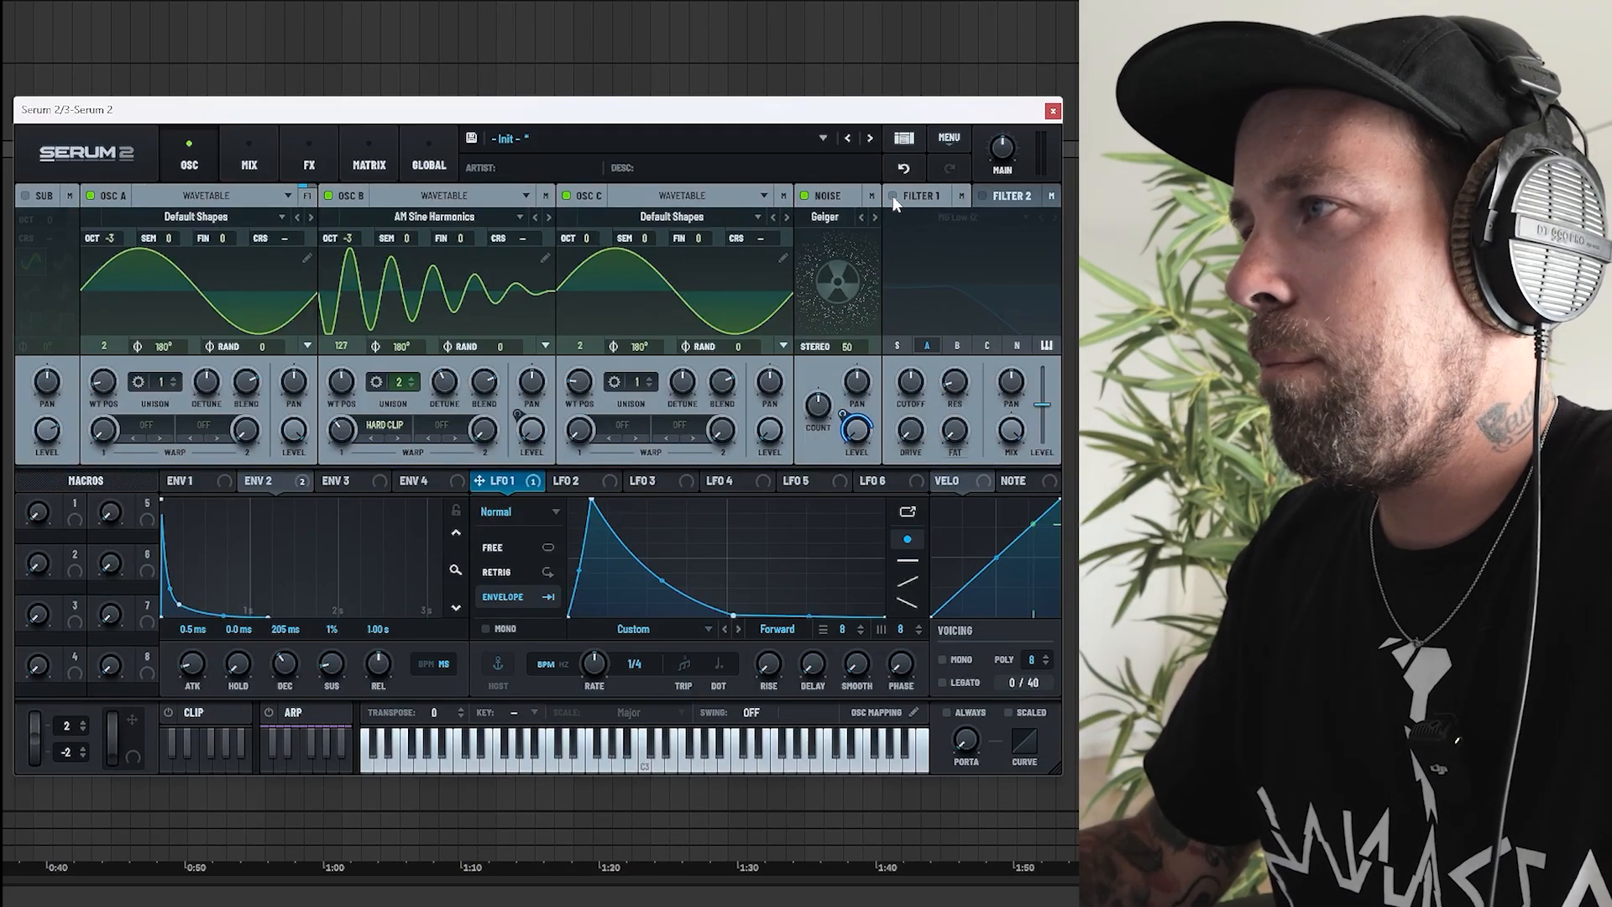
Enable Filter 1 and set its type to Bandreject from the Misc category.
{"action": "left_click", "coordinate": [893, 195]}
{"action": "left_click", "coordinate": [934, 218]}
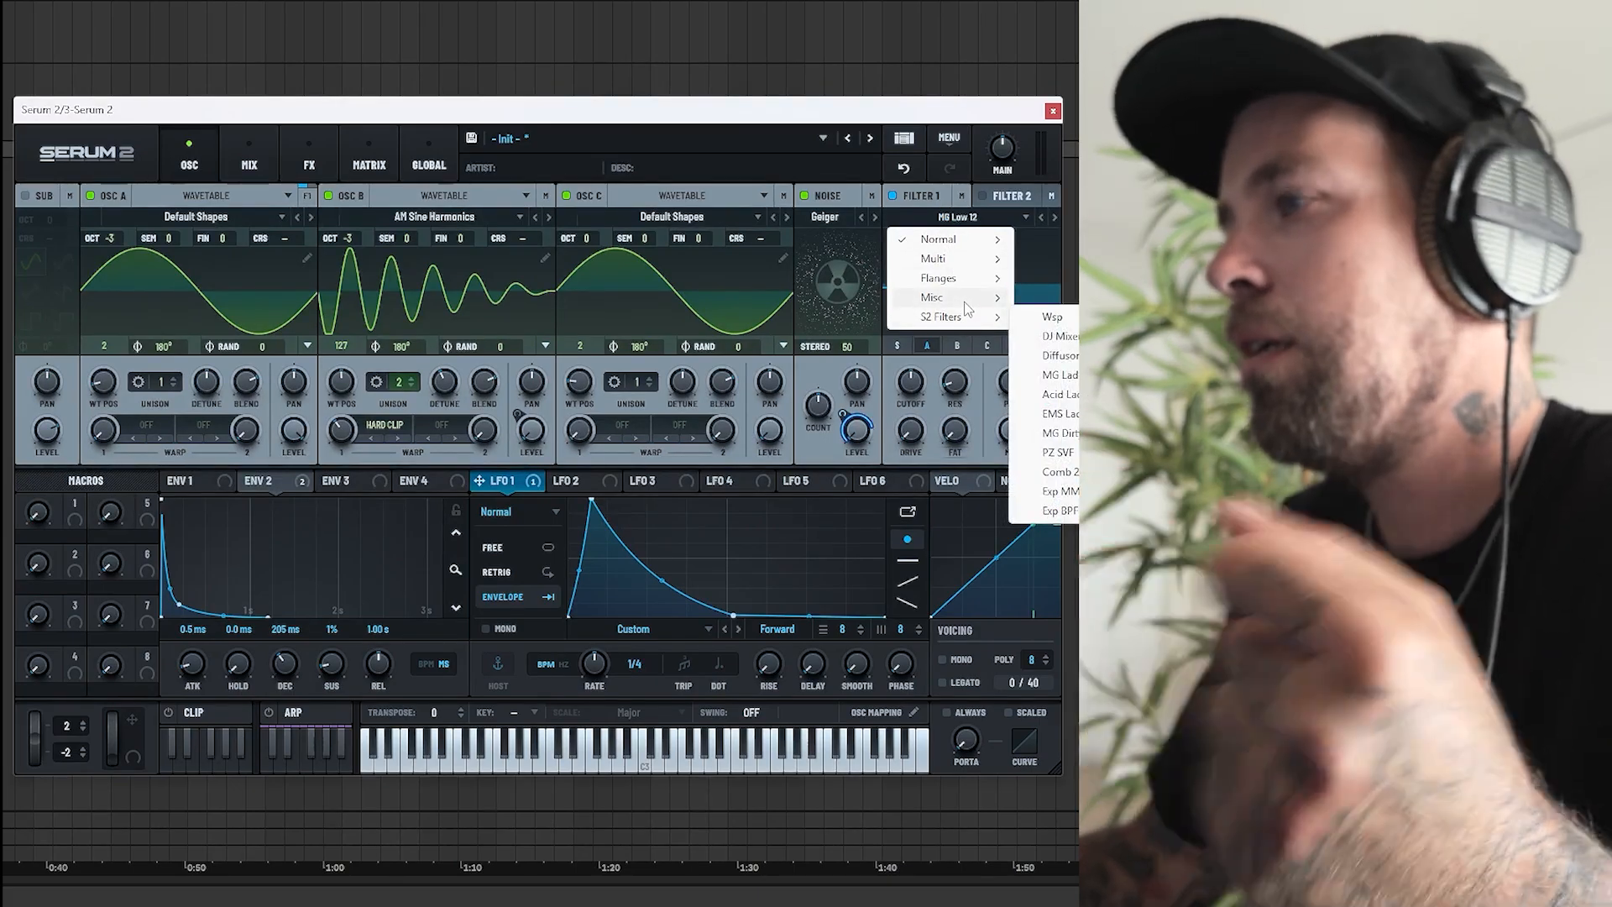
{"action": "mouse_move", "coordinate": [978, 309]}
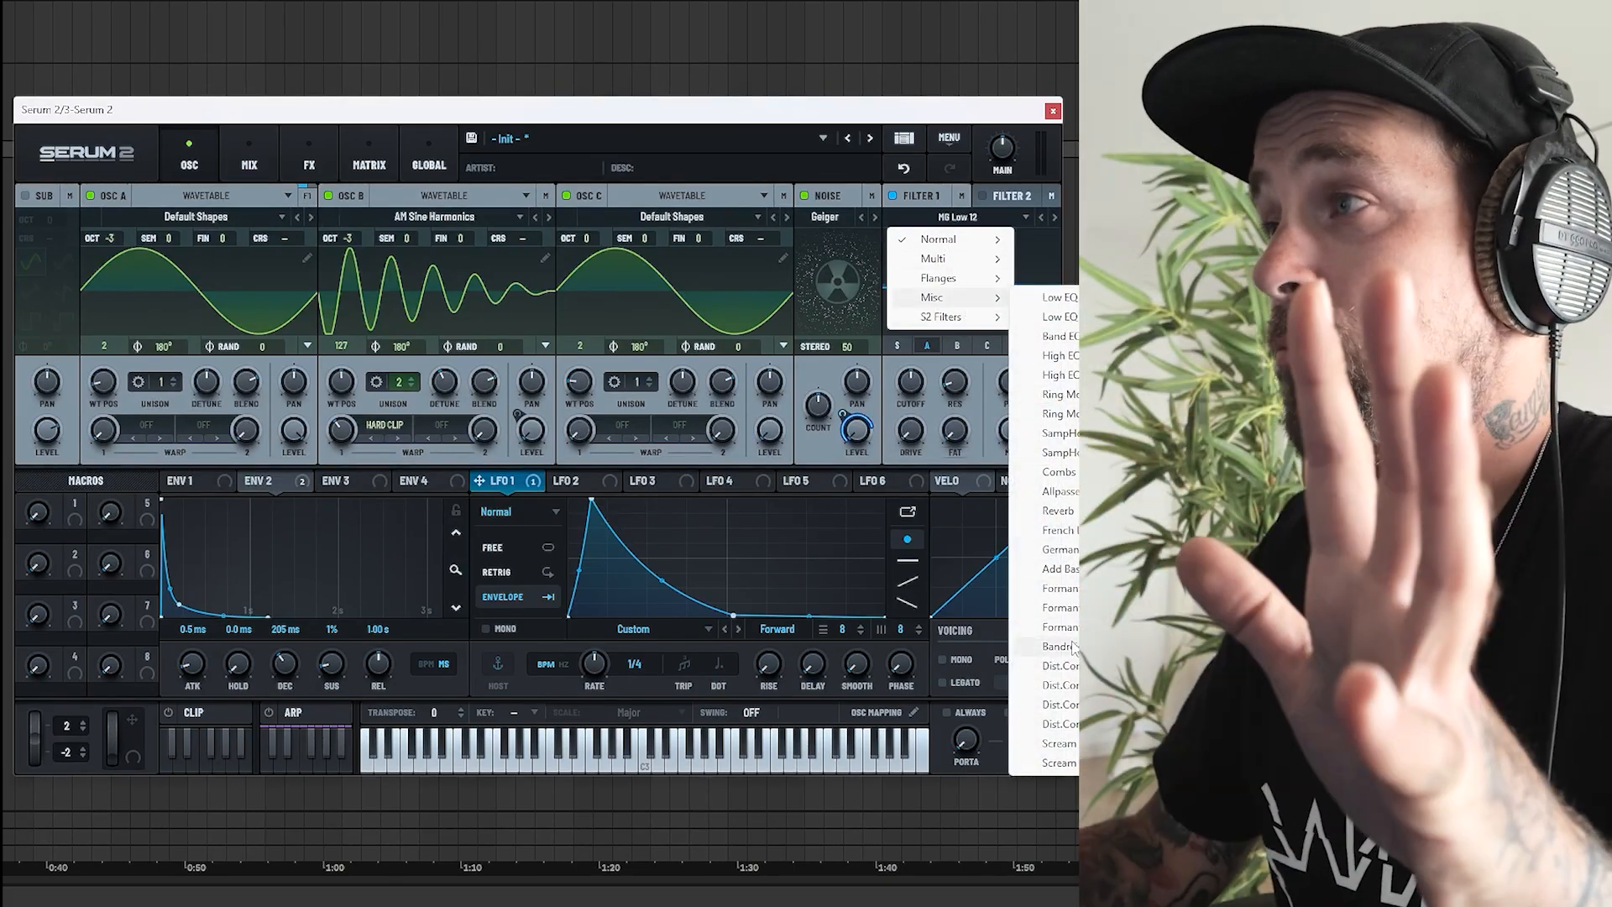
{"action": "left_click", "coordinate": [1060, 647]}
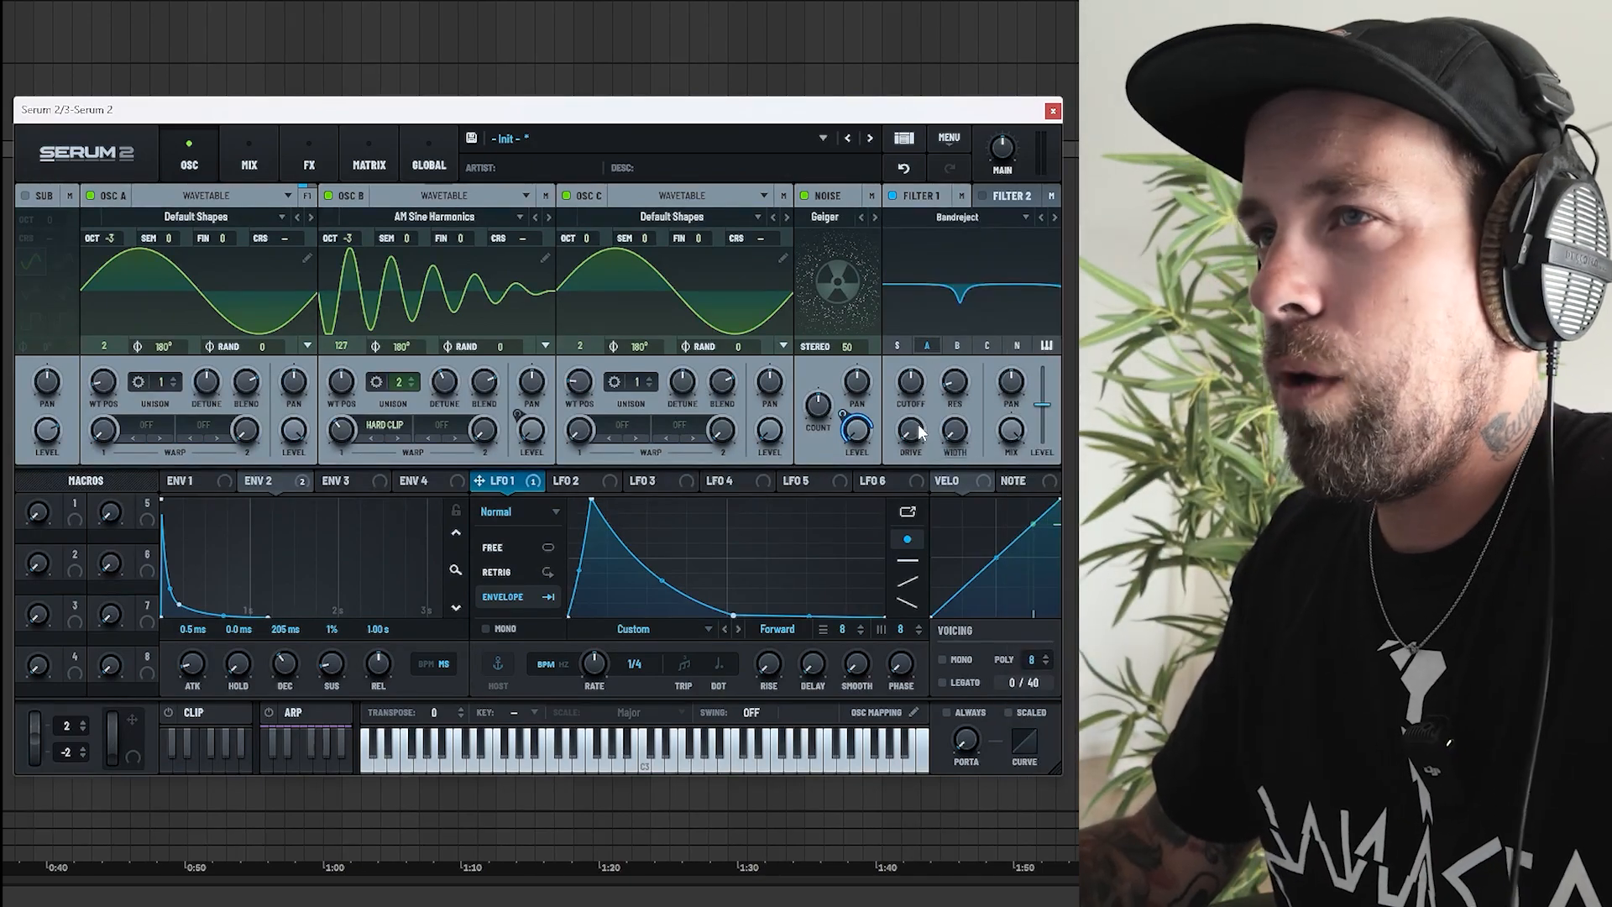
Raise Filter 1's drive and width, and move its cutoff up into the high frequencies.
{"action": "left_click_drag", "start_coordinate": [924, 443], "coordinate": [918, 371]}
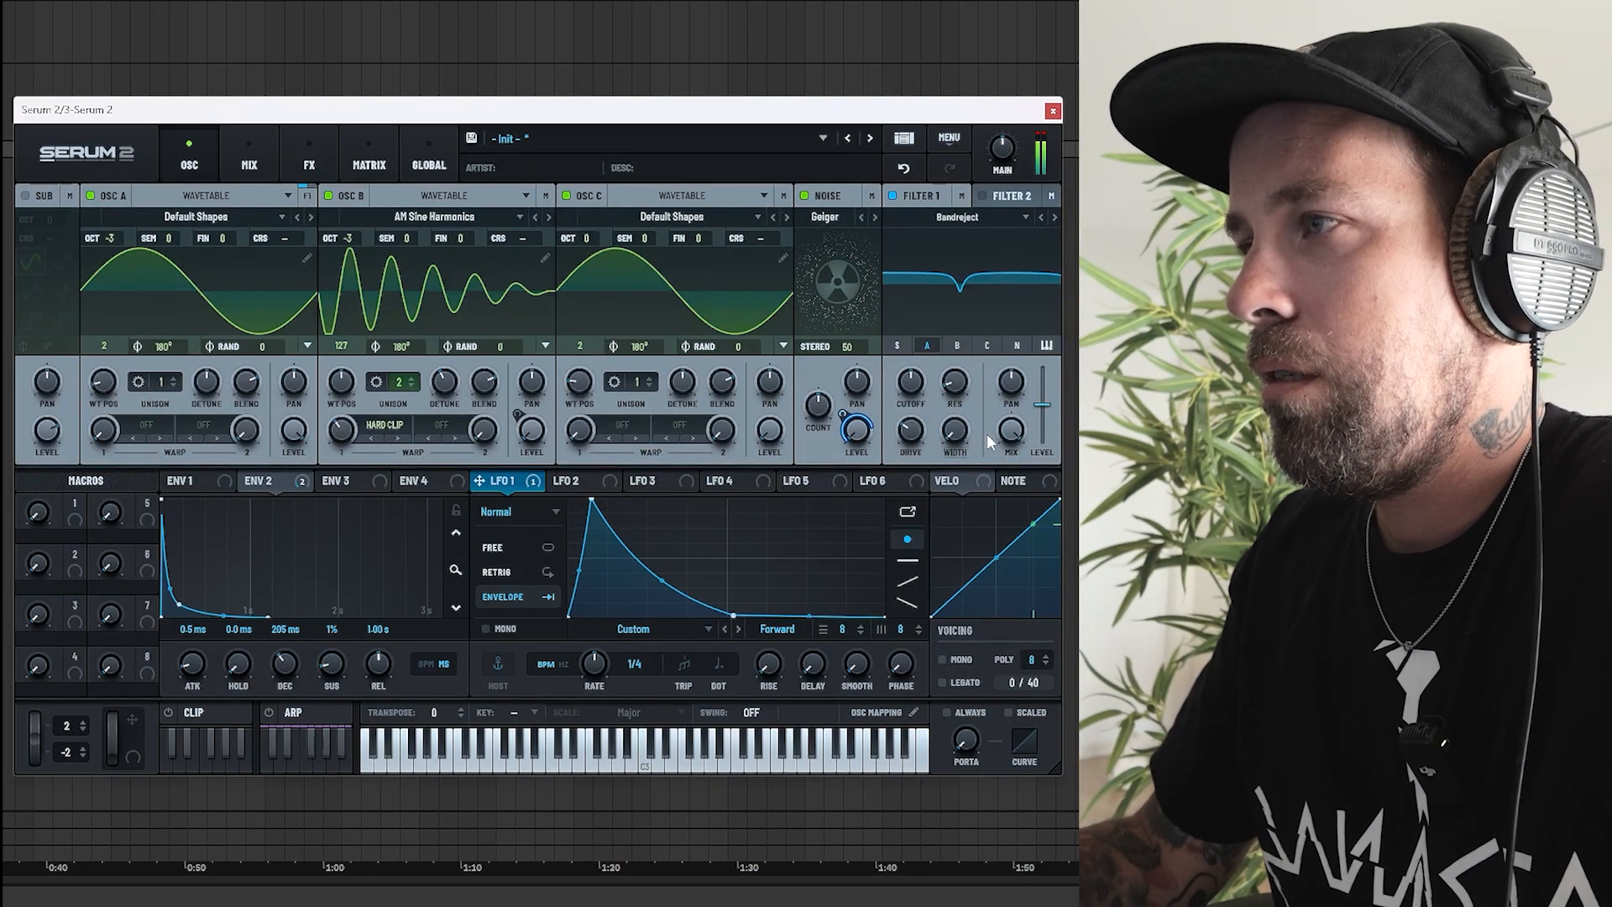
{"action": "left_click_drag", "start_coordinate": [955, 430], "coordinate": [950, 336]}
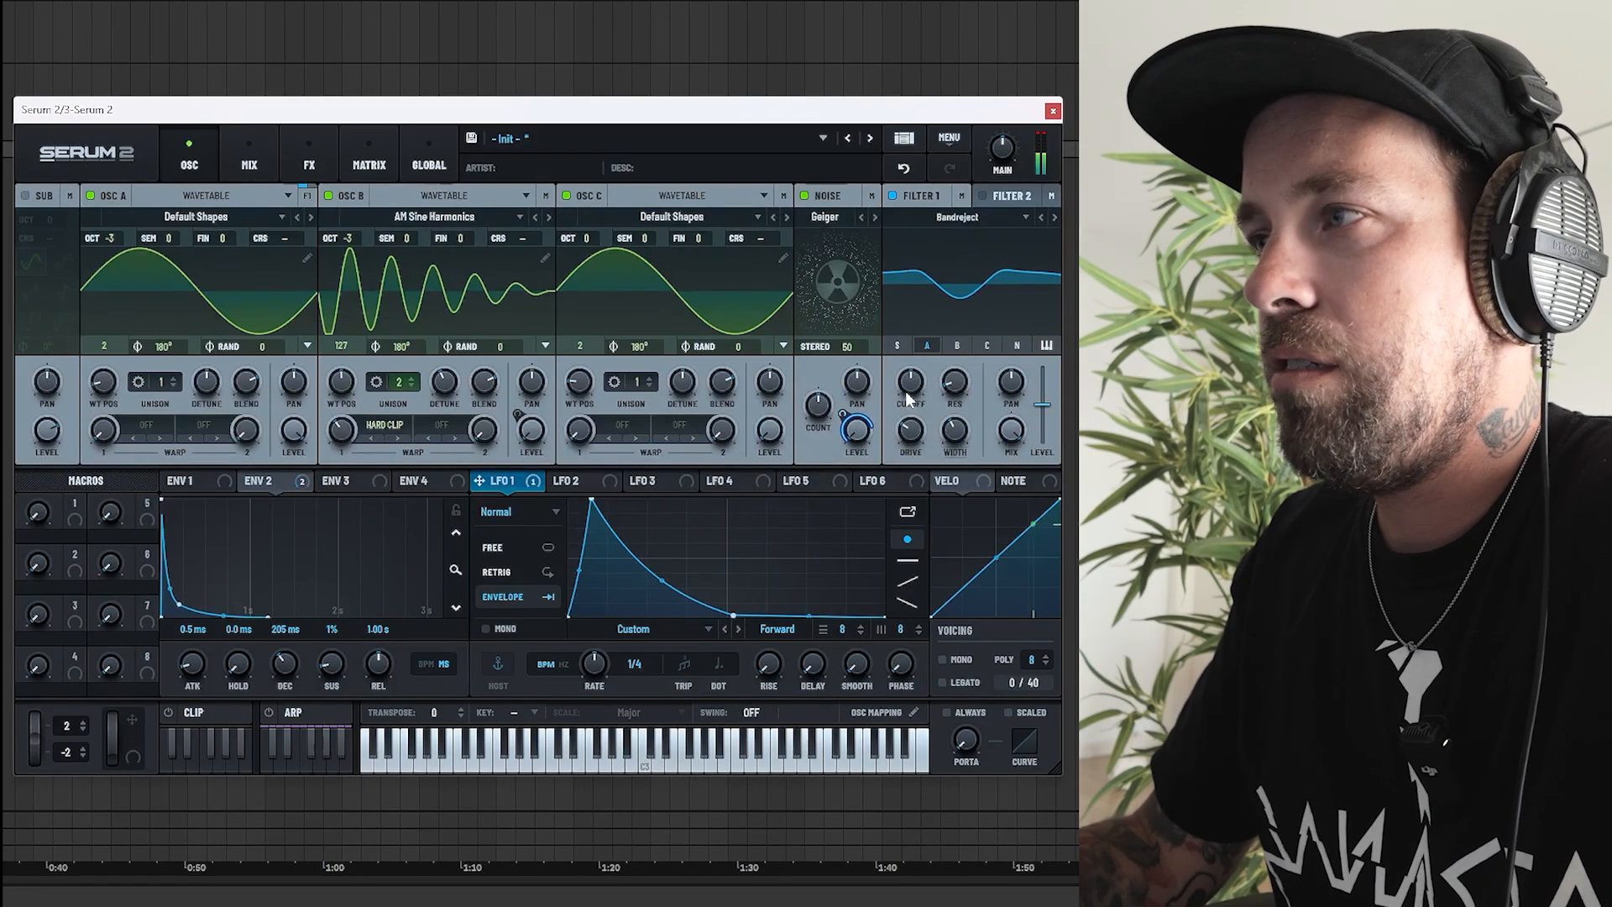
{"action": "left_click_drag", "start_coordinate": [908, 393], "coordinate": [903, 311]}
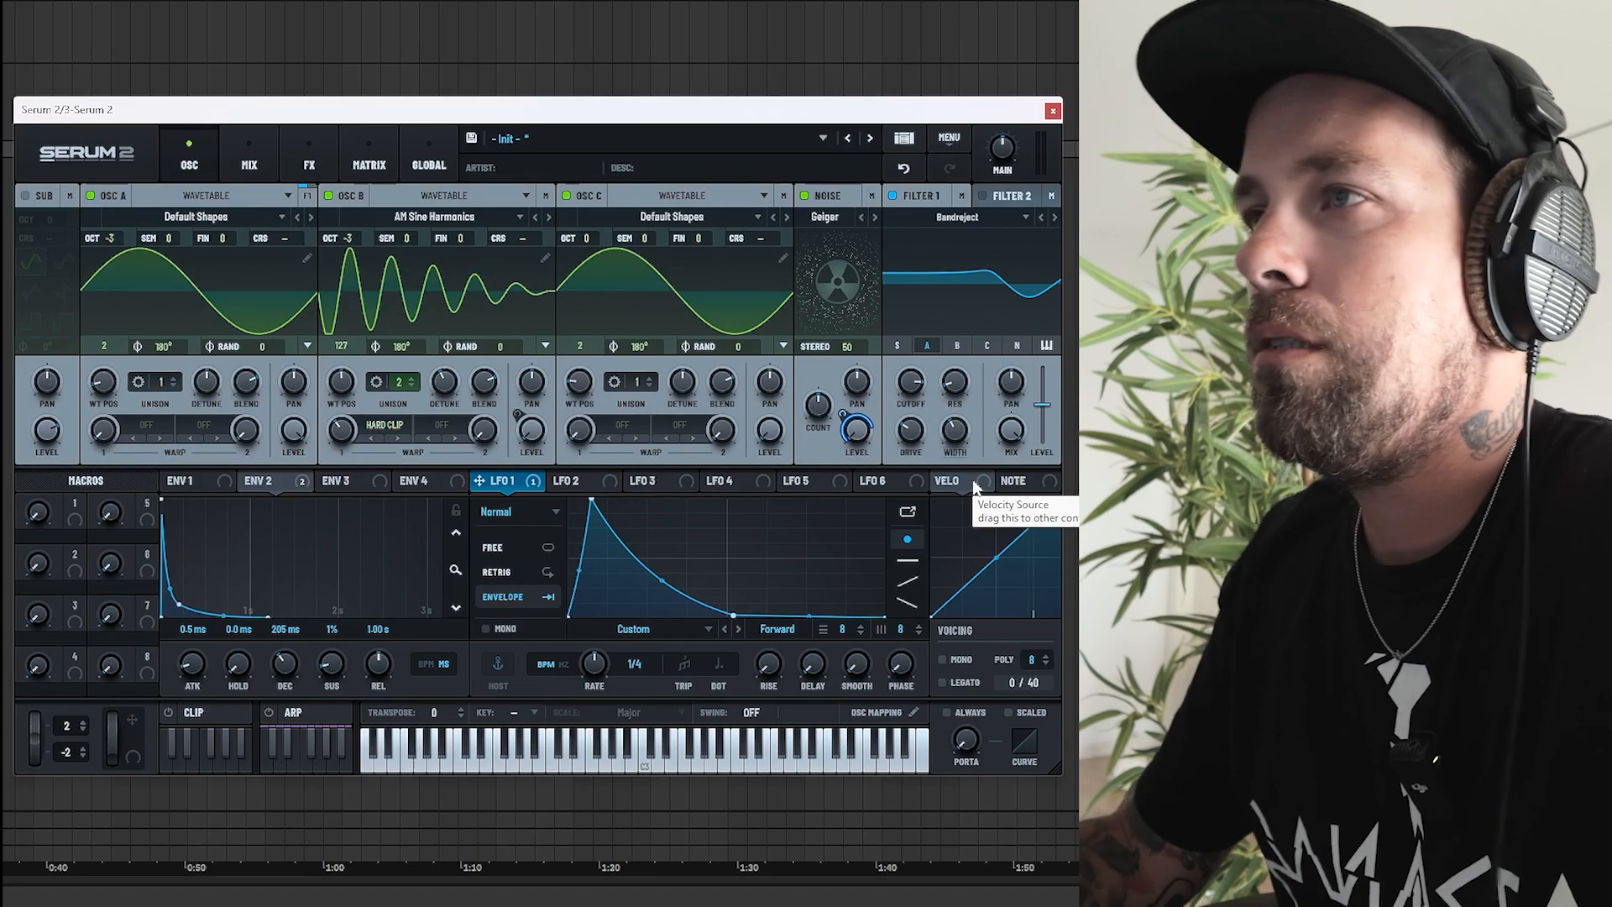
Add a Tube distortion with strongly raised drive to the main effects chain, followed by a Hyper/Dimension effect.
{"action": "left_click", "coordinate": [309, 160]}
{"action": "left_click", "coordinate": [32, 226]}
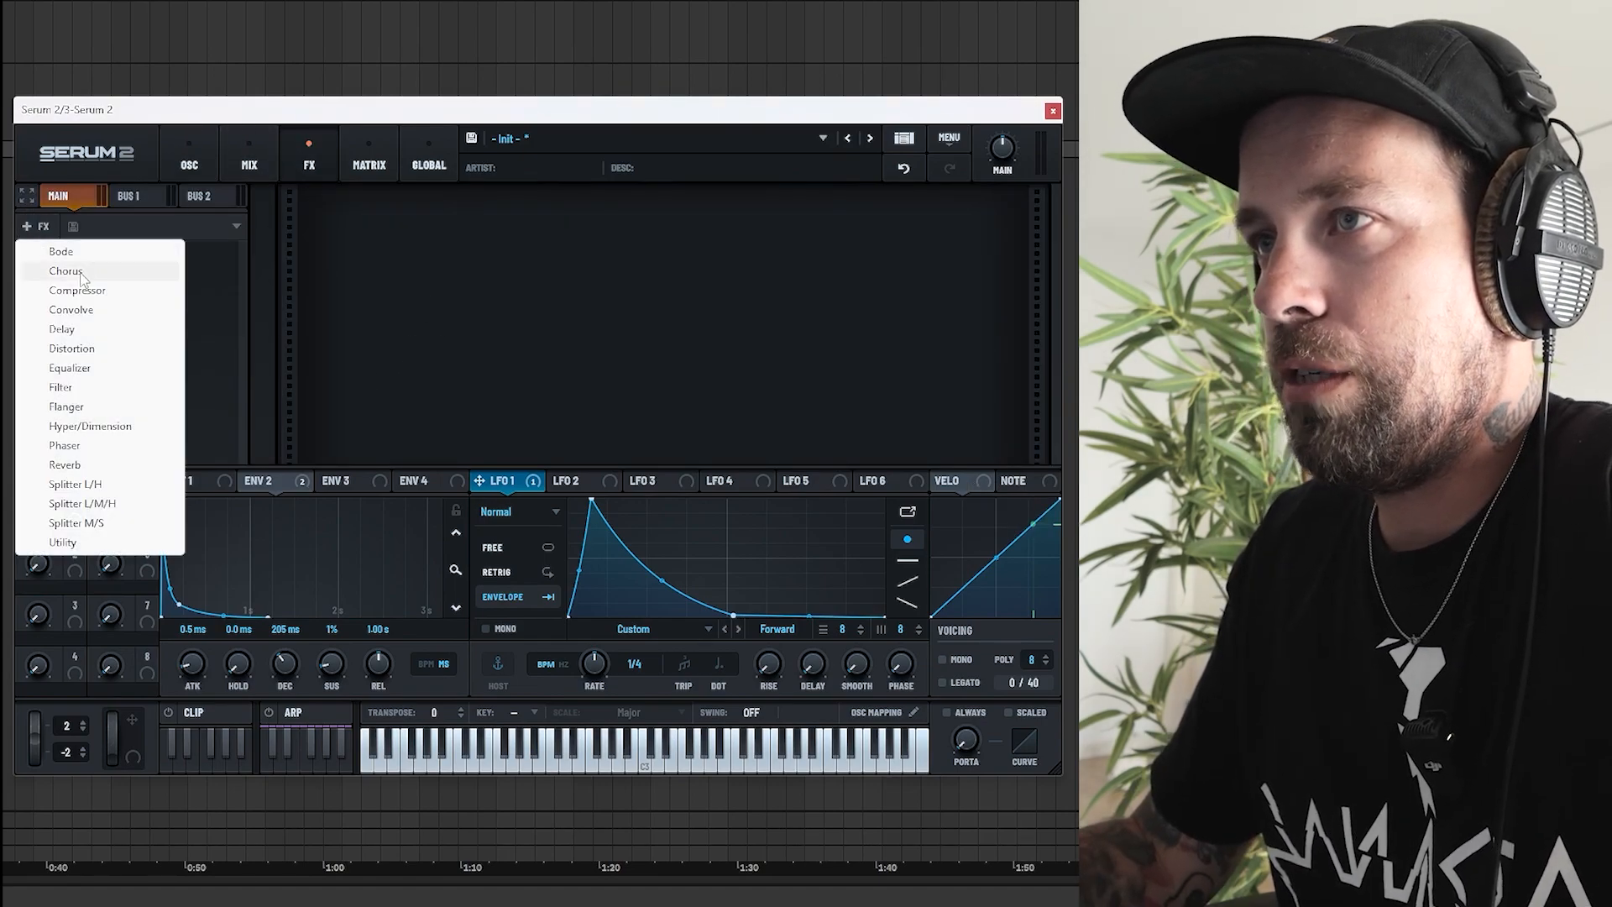
{"action": "left_click", "coordinate": [71, 349]}
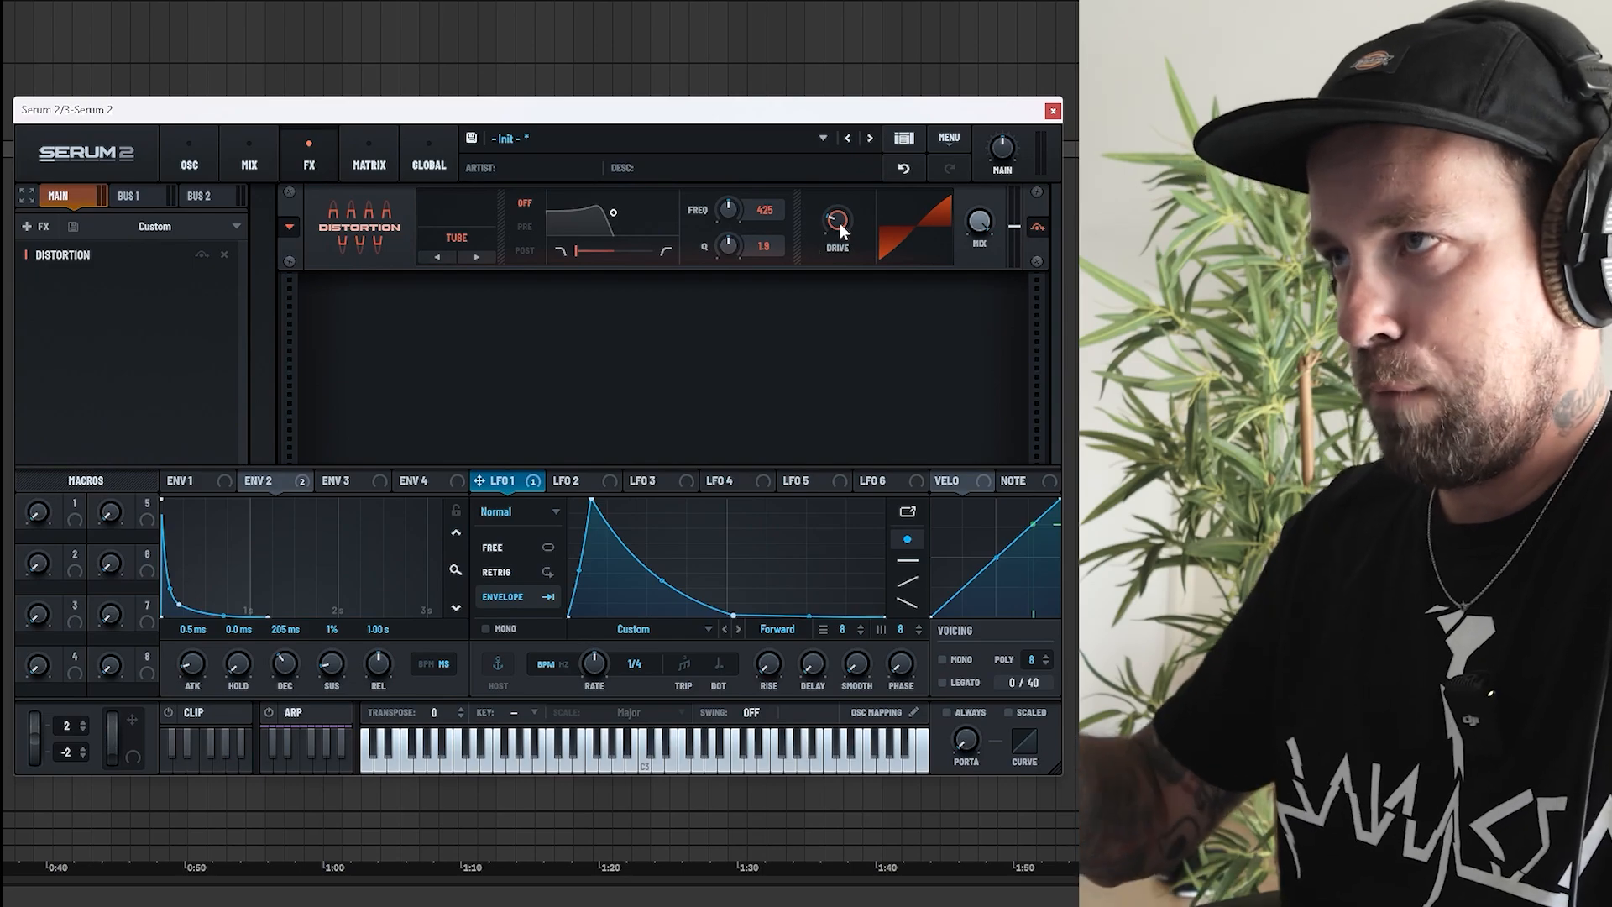
{"action": "left_click_drag", "start_coordinate": [839, 224], "coordinate": [866, 130]}
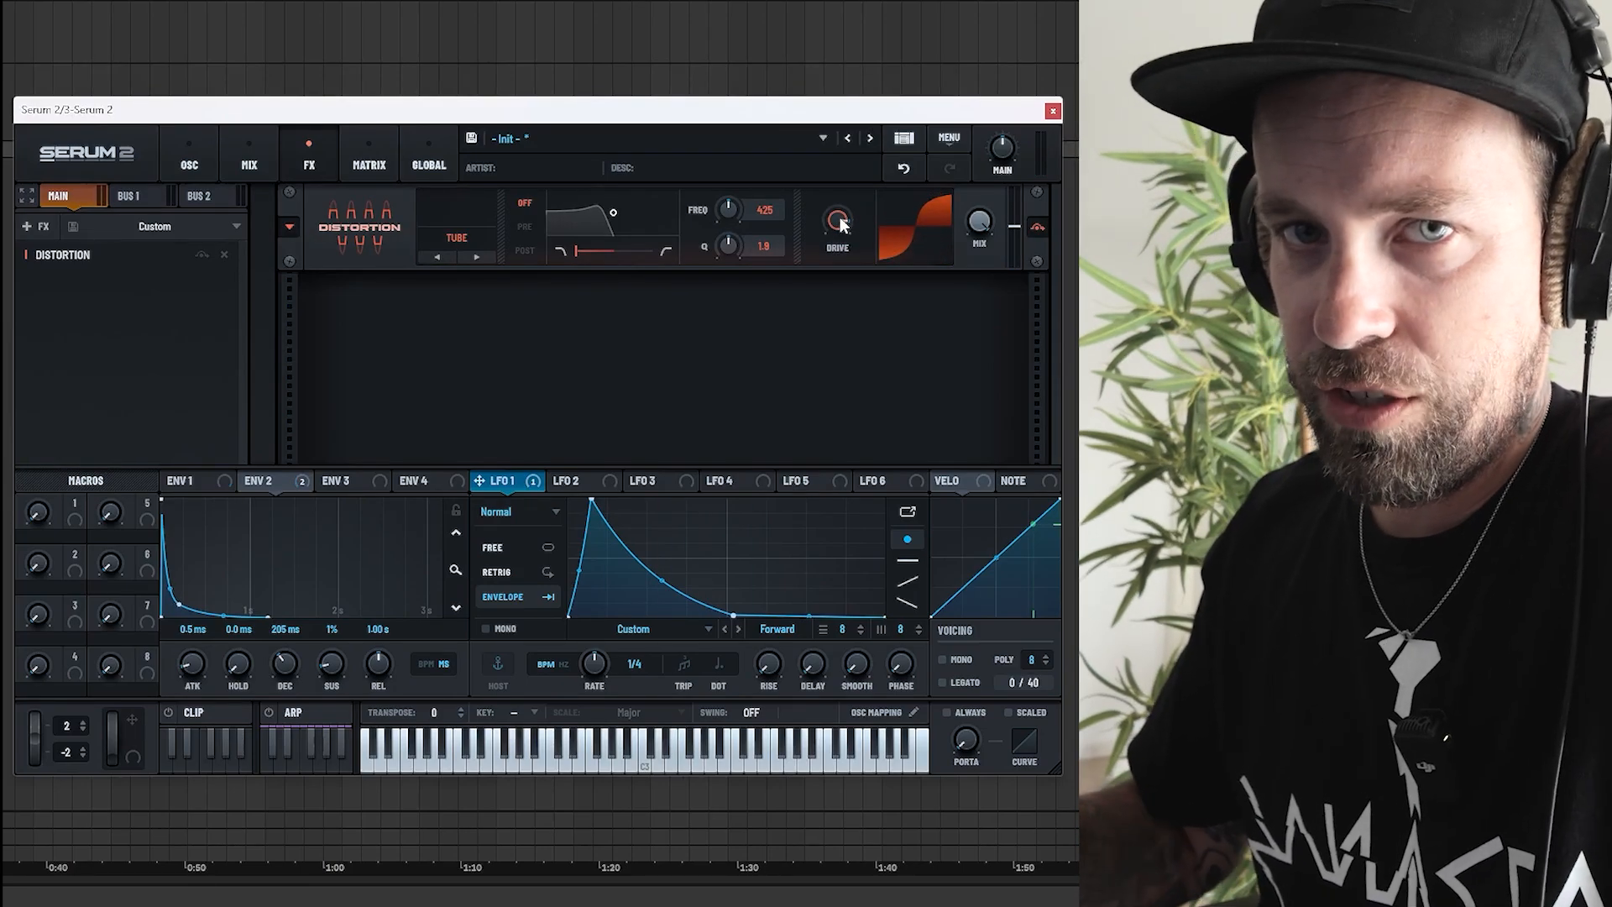
{"action": "left_click", "coordinate": [35, 226]}
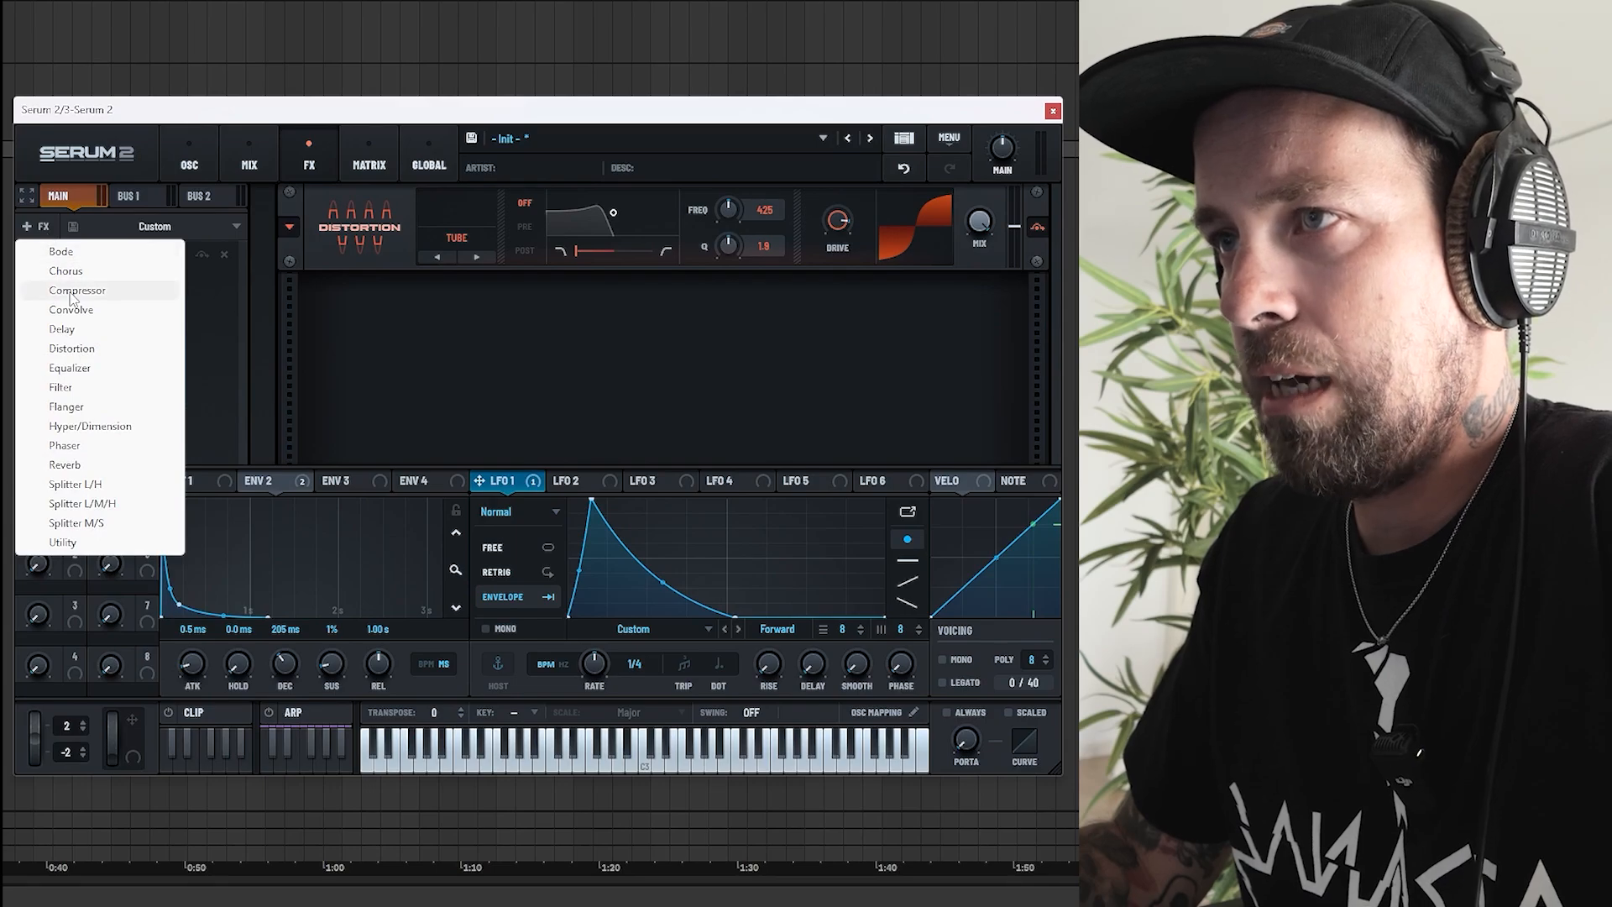
{"action": "left_click", "coordinate": [81, 427]}
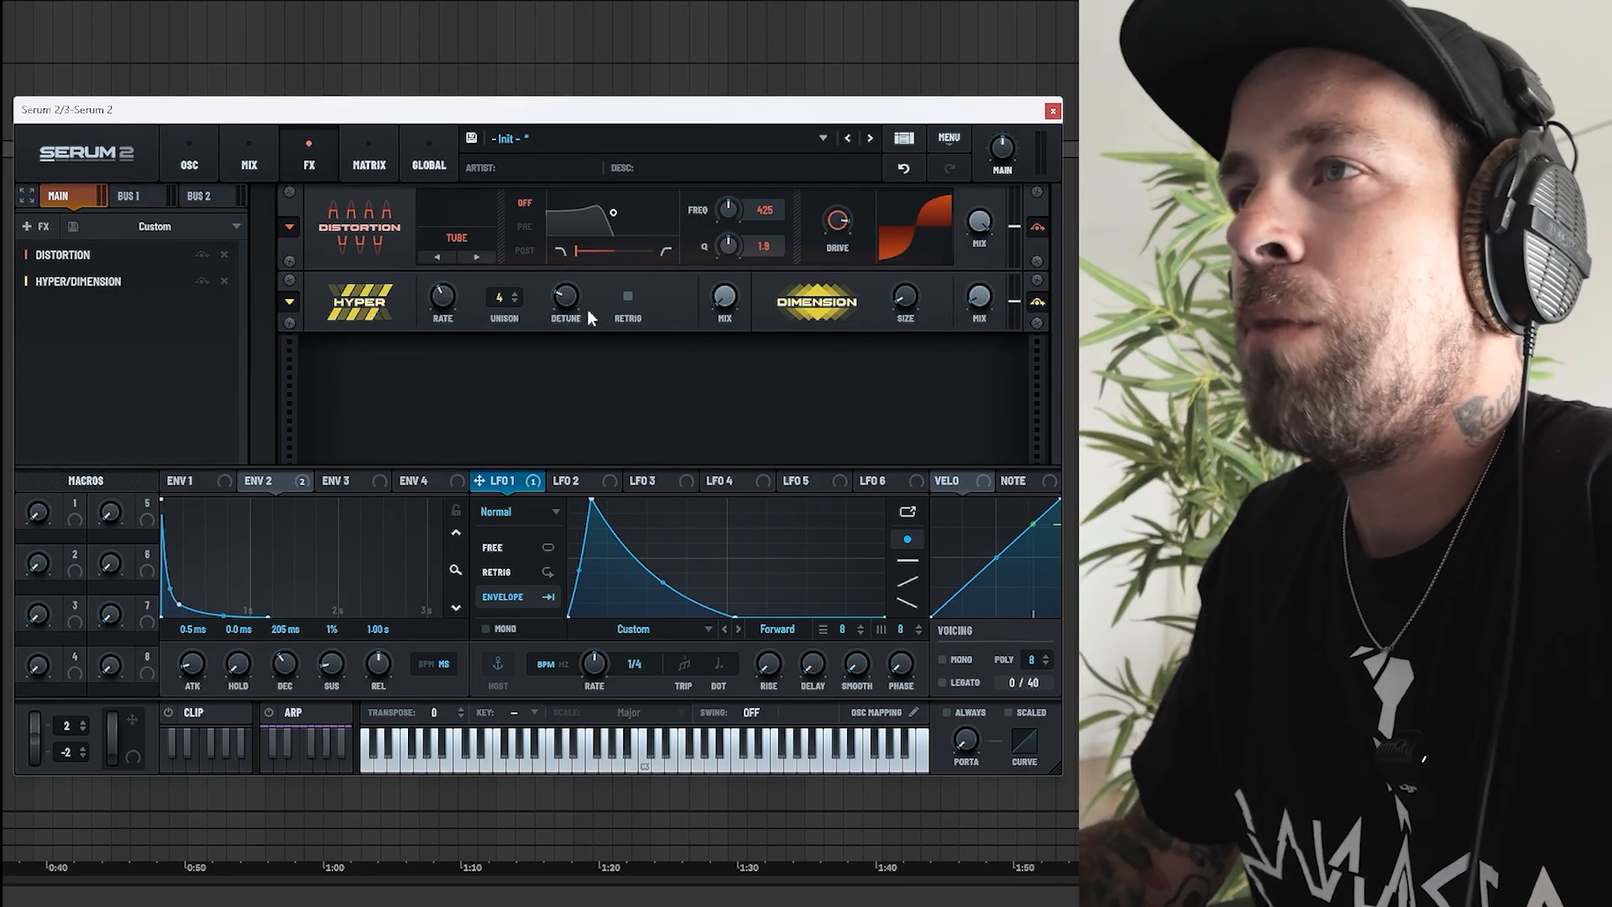
Add an equalizer with its low band as a peak at 443 Hz and -16.2 gain, and raise the main volume.
{"action": "left_click", "coordinate": [25, 227]}
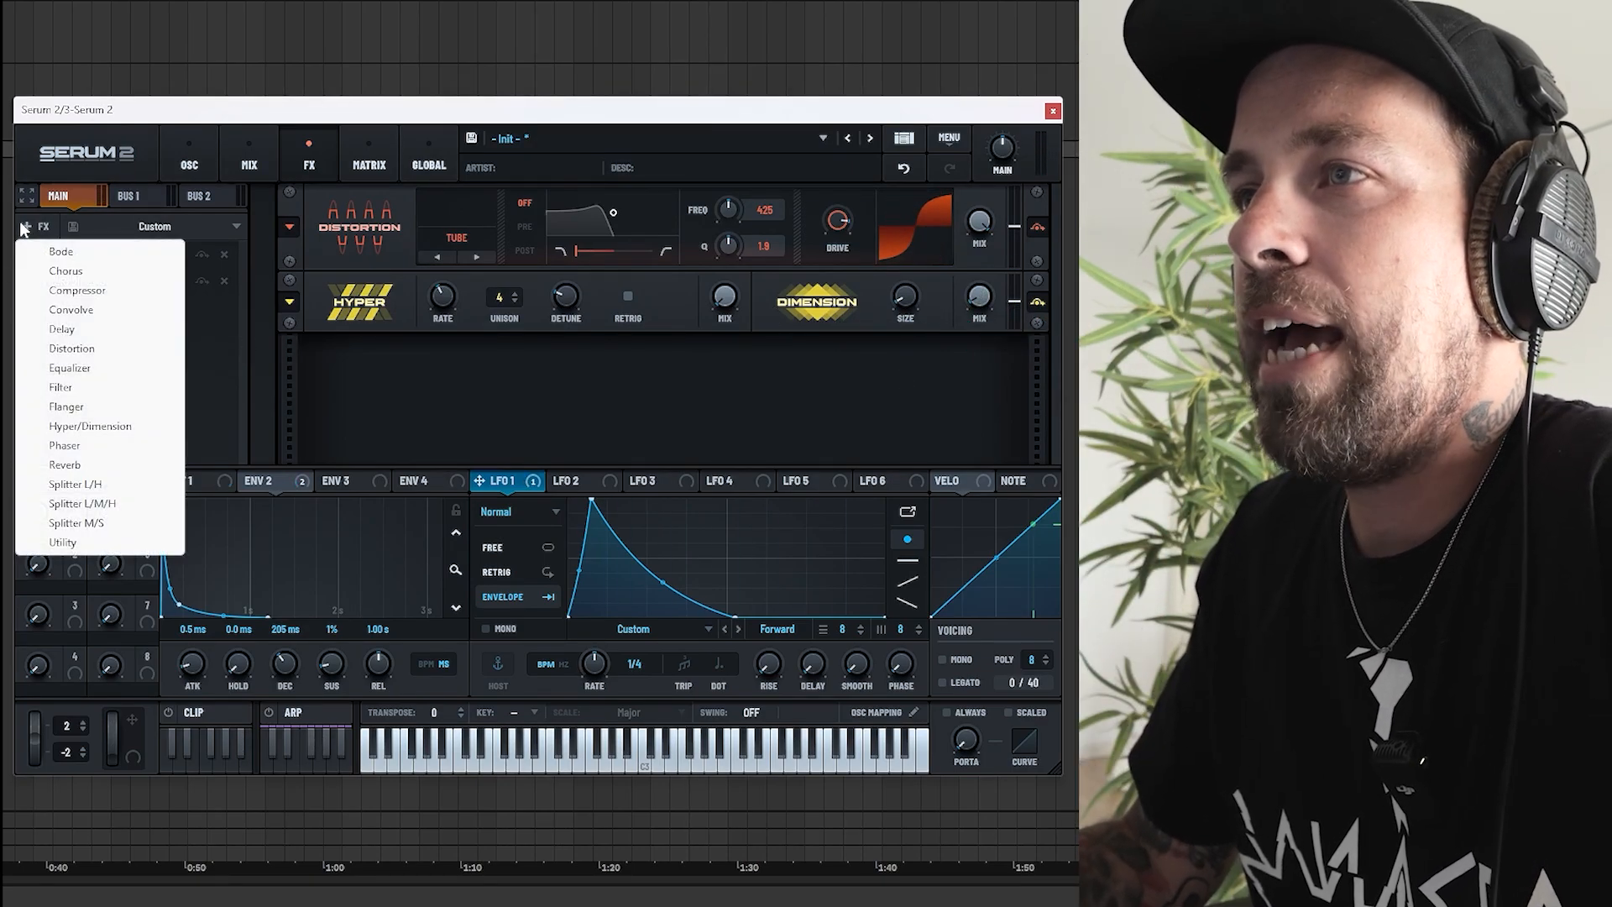
{"action": "left_click", "coordinate": [70, 368]}
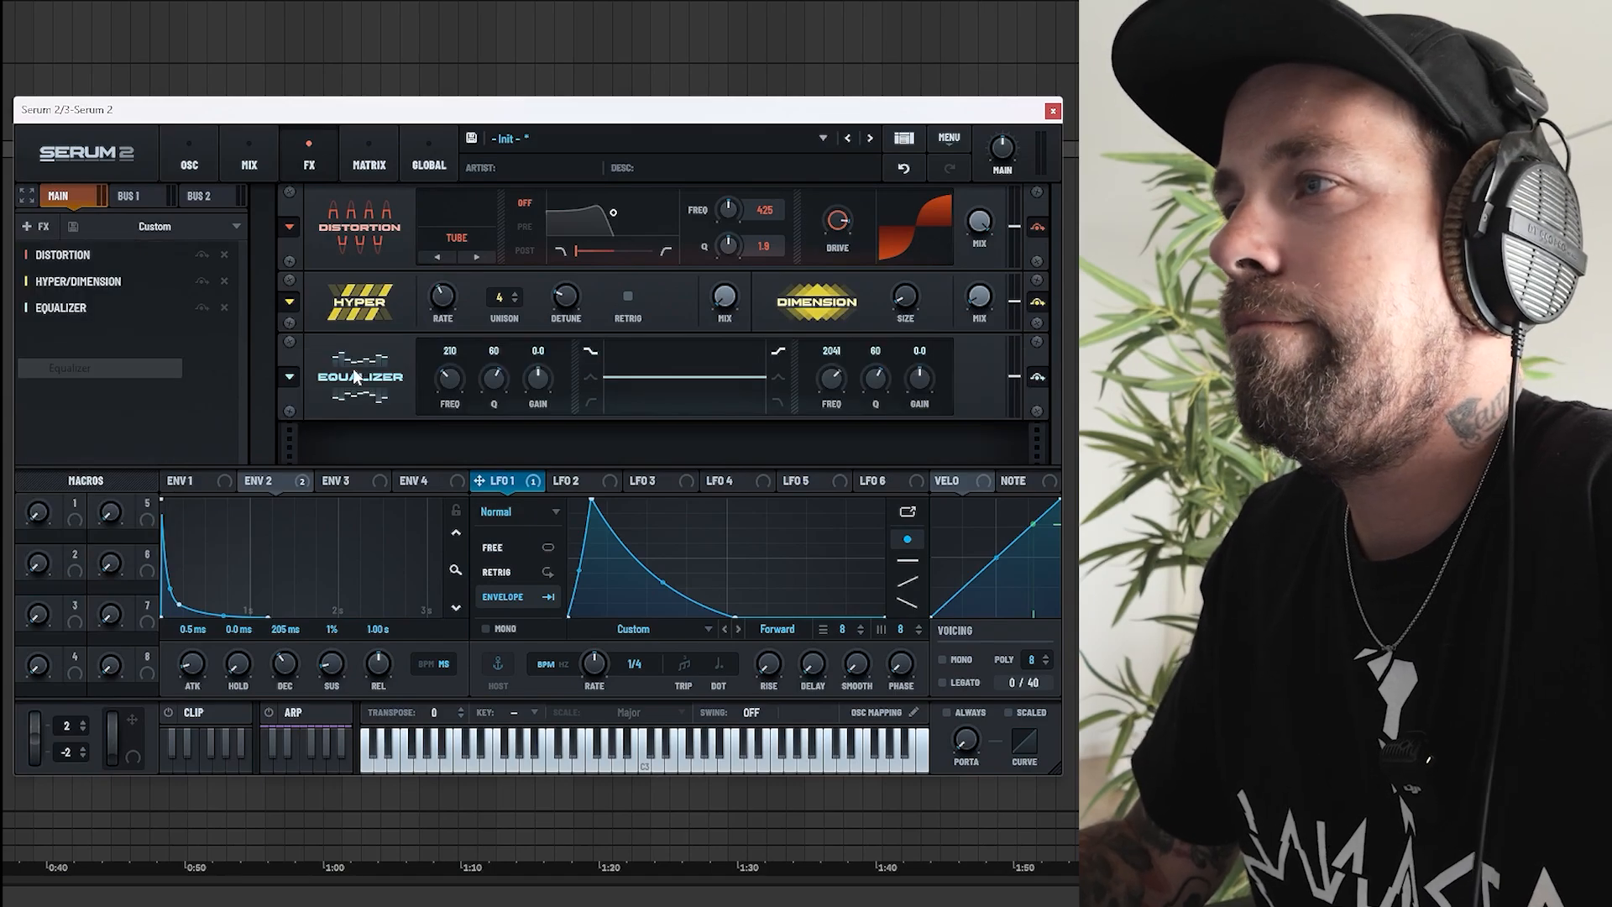
{"action": "left_click", "coordinate": [590, 378]}
{"action": "left_click_drag", "start_coordinate": [532, 387], "coordinate": [528, 432]}
{"action": "left_click_drag", "start_coordinate": [446, 382], "coordinate": [454, 367]}
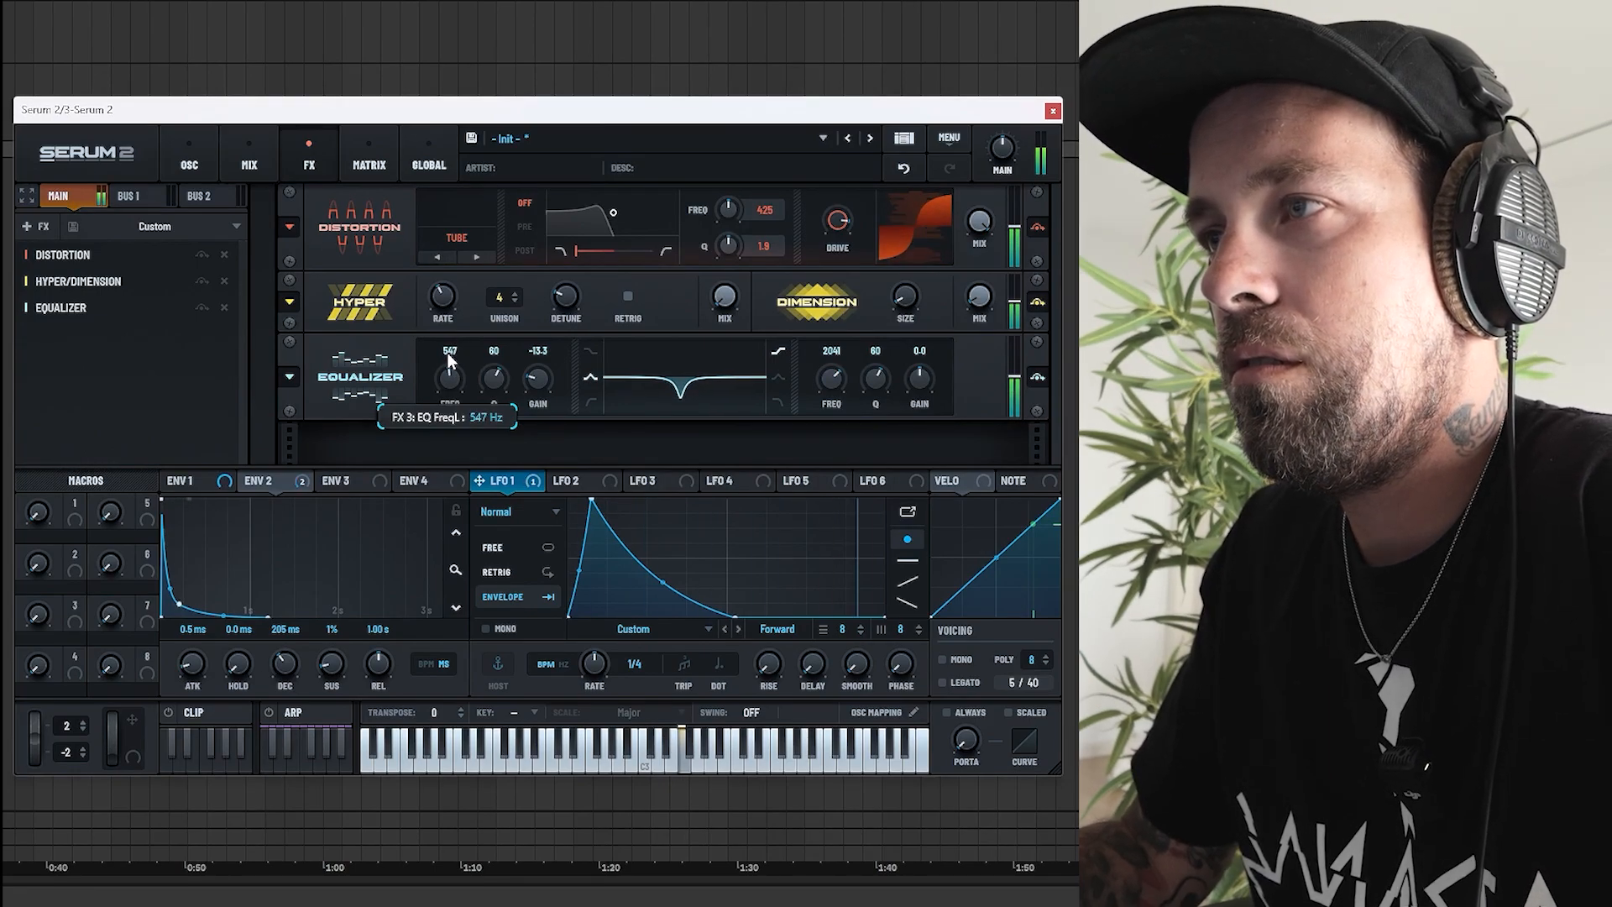
{"action": "left_click_drag", "start_coordinate": [447, 356], "coordinate": [548, 401]}
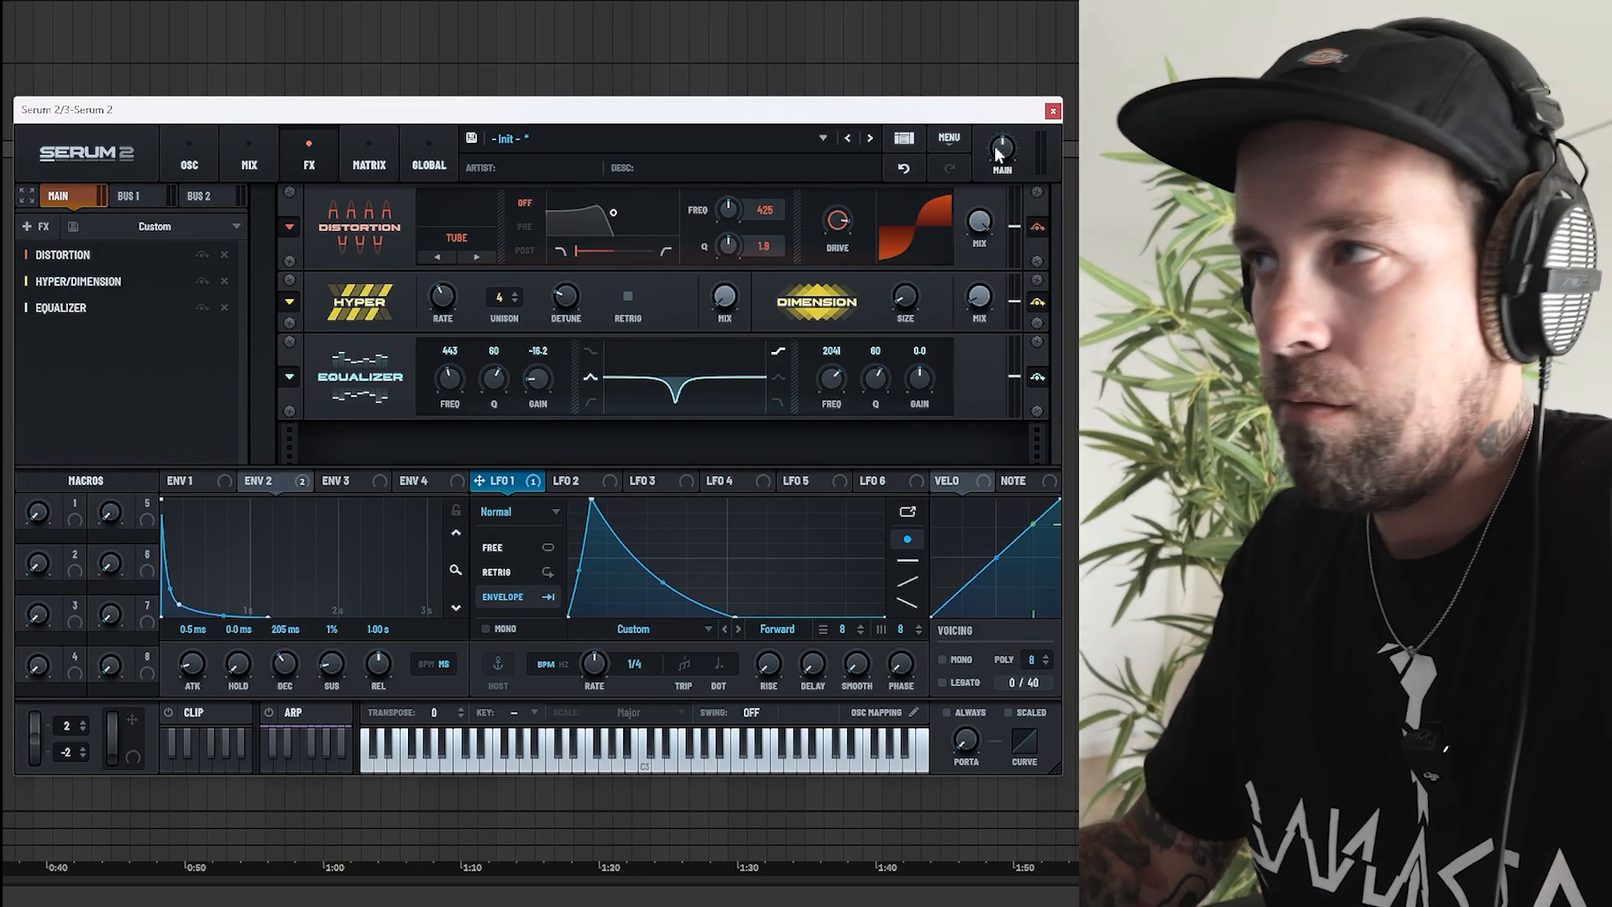
{"action": "left_click_drag", "start_coordinate": [998, 154], "coordinate": [984, 96]}
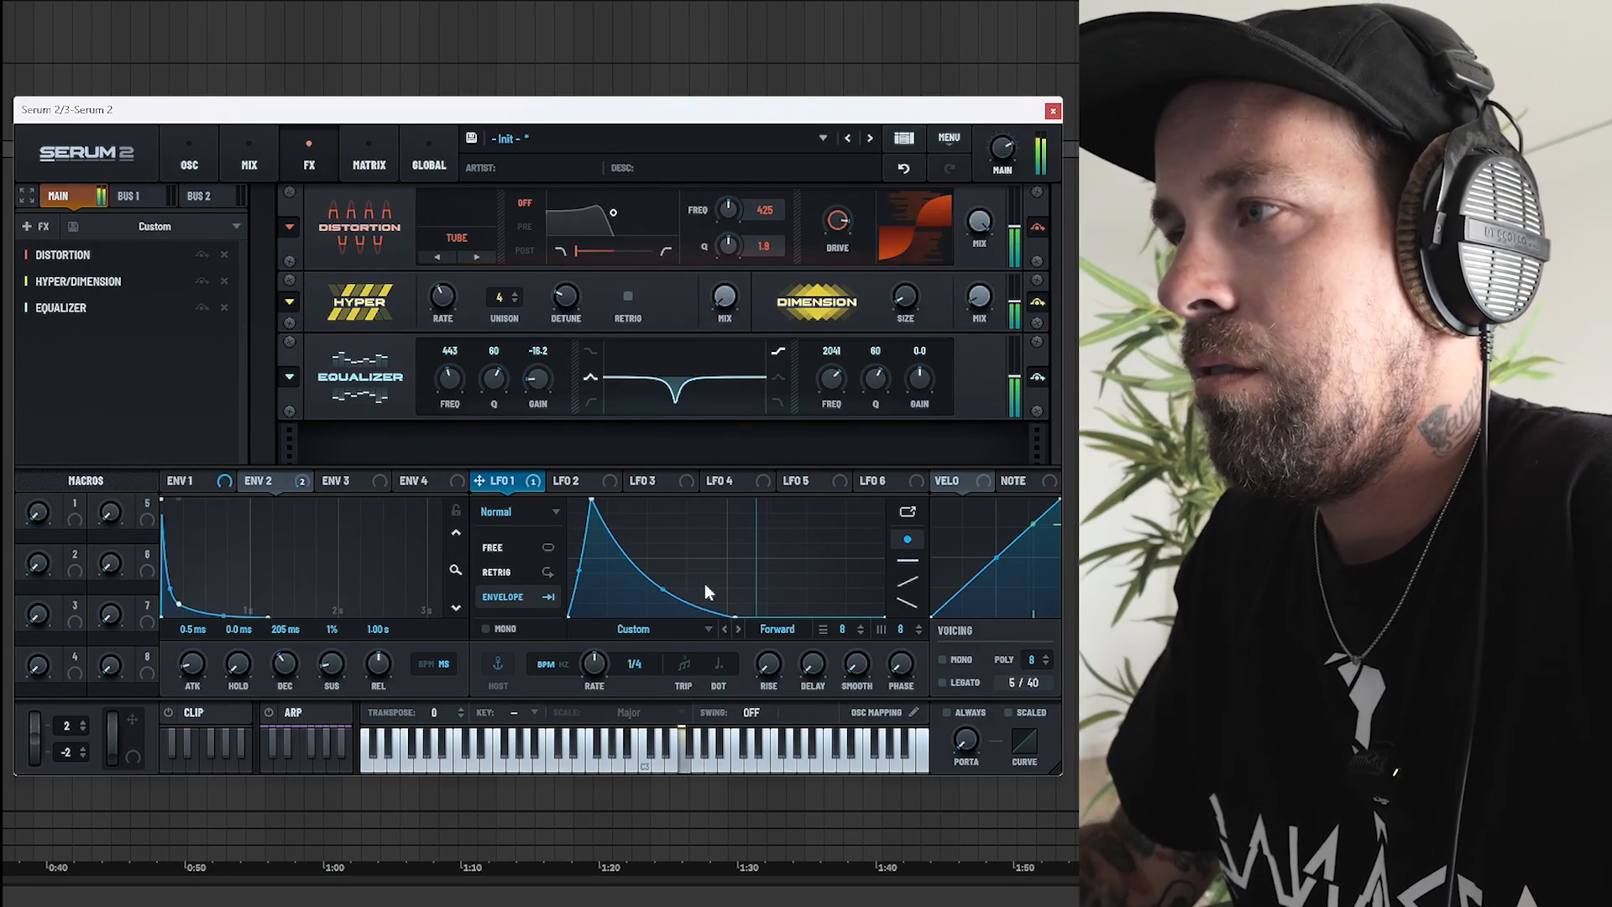
Reshape LFO 2 into a straight descending ramp by moving its peak to the start.
{"action": "left_click", "coordinate": [208, 153]}
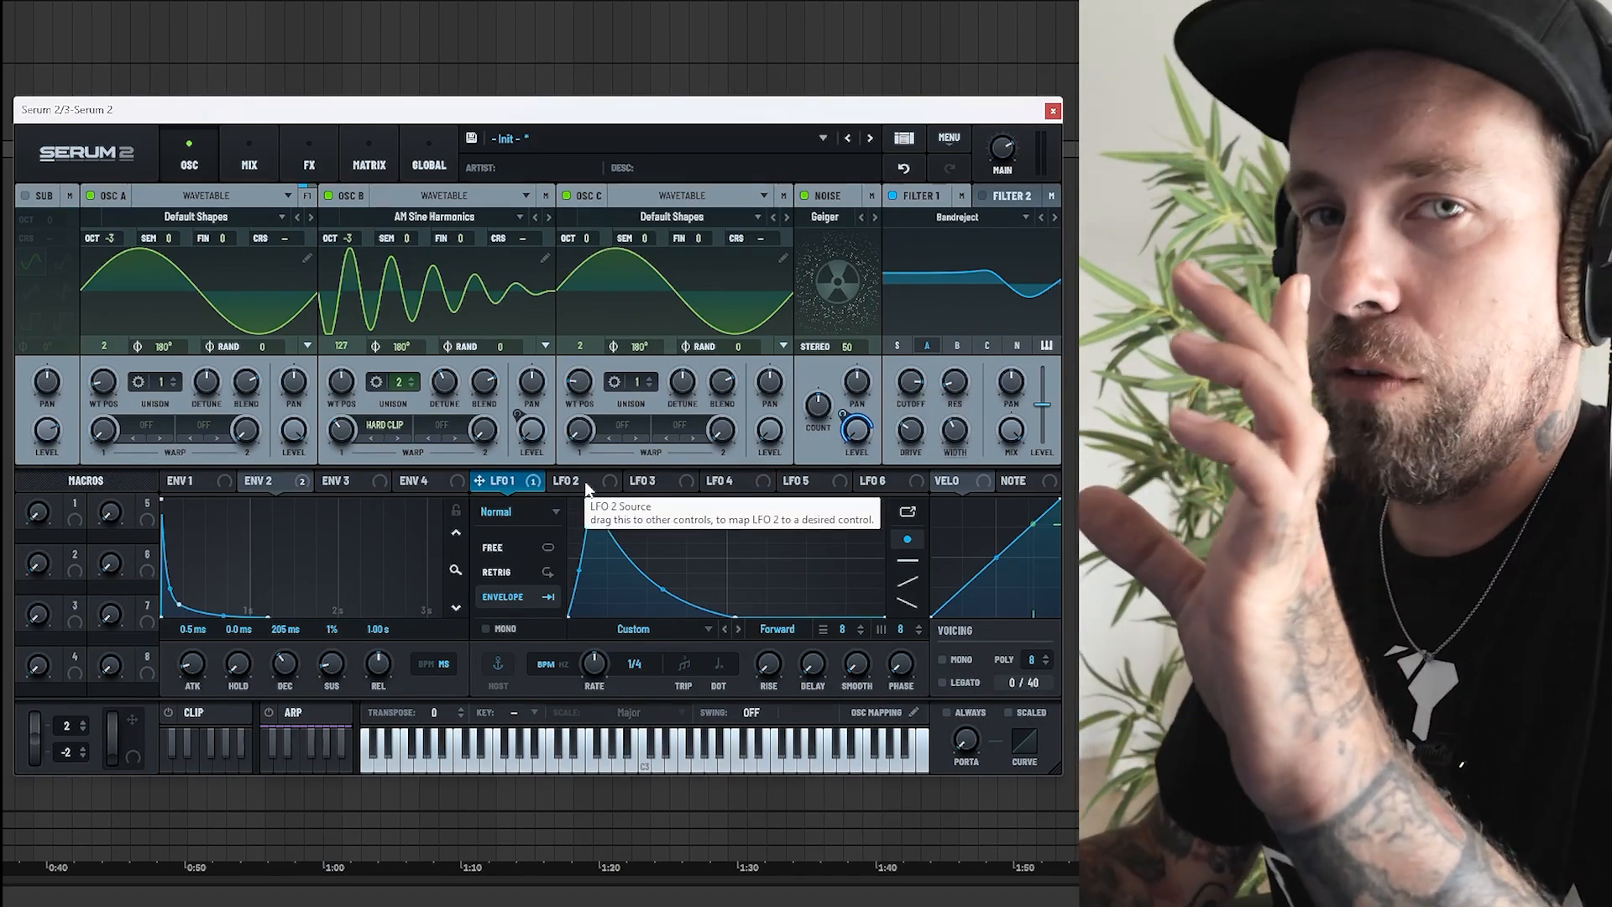
{"action": "left_click", "coordinate": [571, 480]}
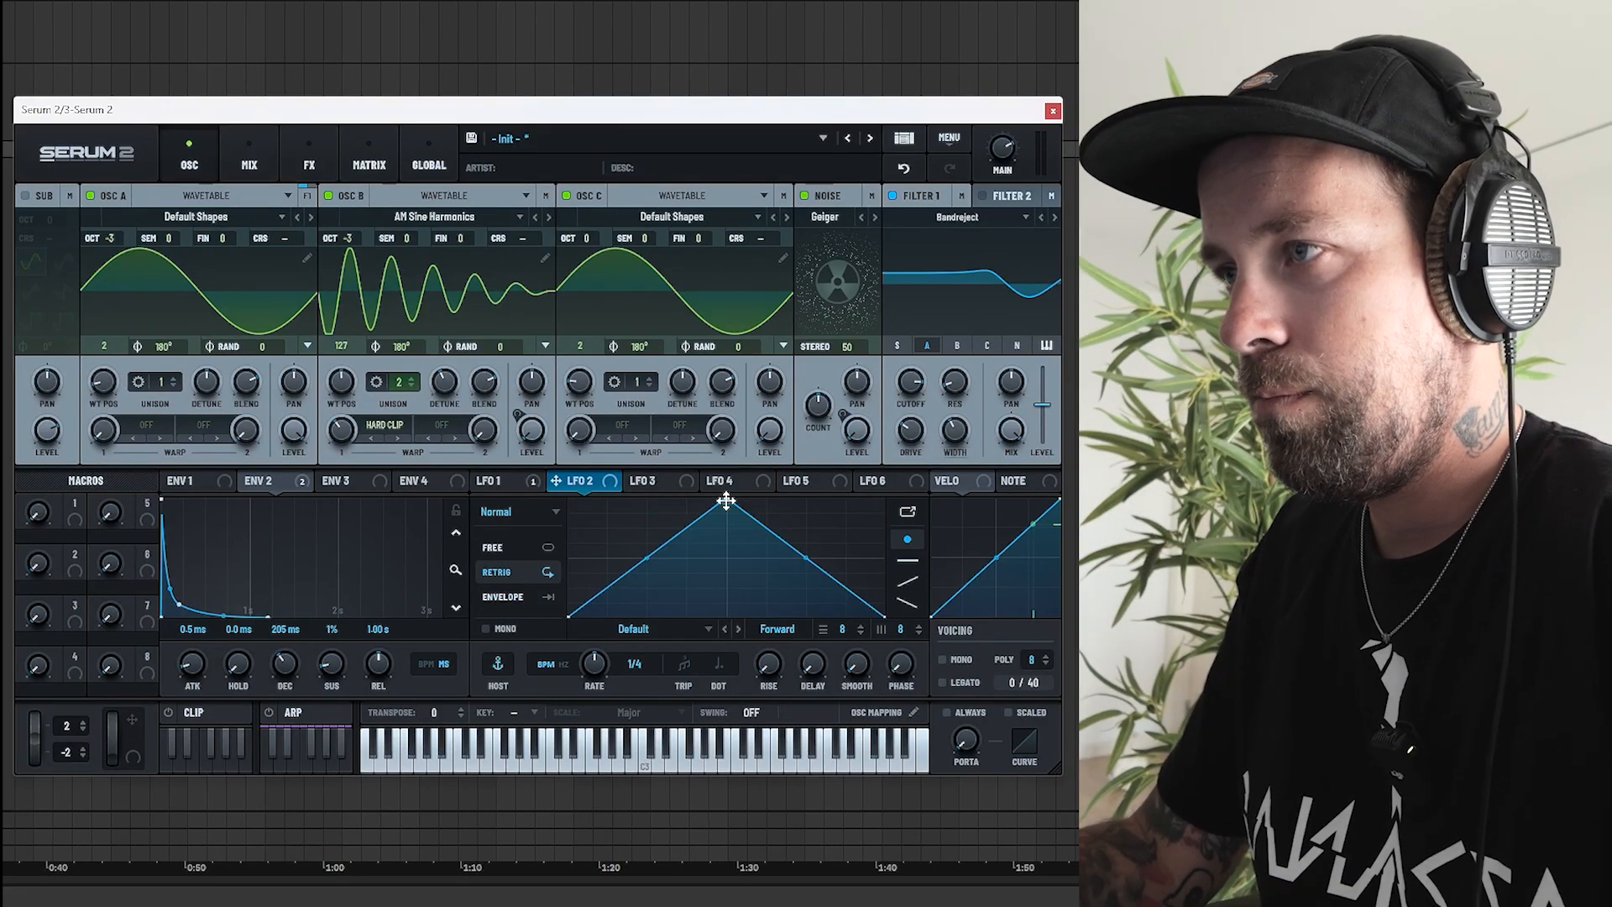
{"action": "left_click_drag", "start_coordinate": [726, 501], "coordinate": [463, 429]}
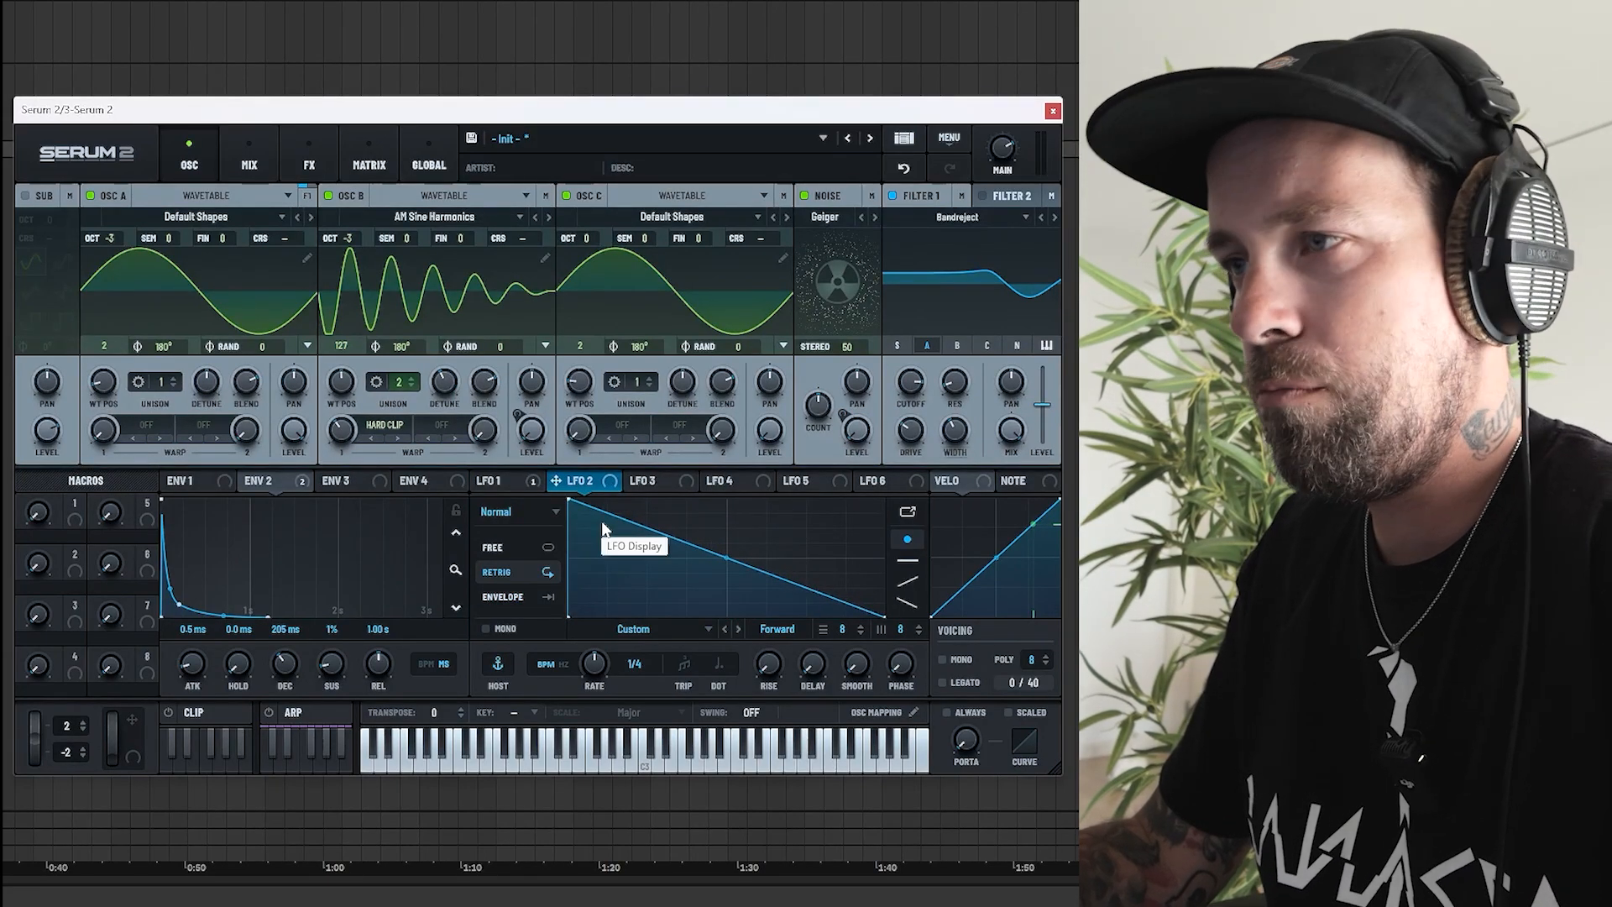
Switch LFO 2 to Envelope mode and reshape its ramp into a short, steep decay at the start.
{"action": "left_click", "coordinate": [543, 594]}
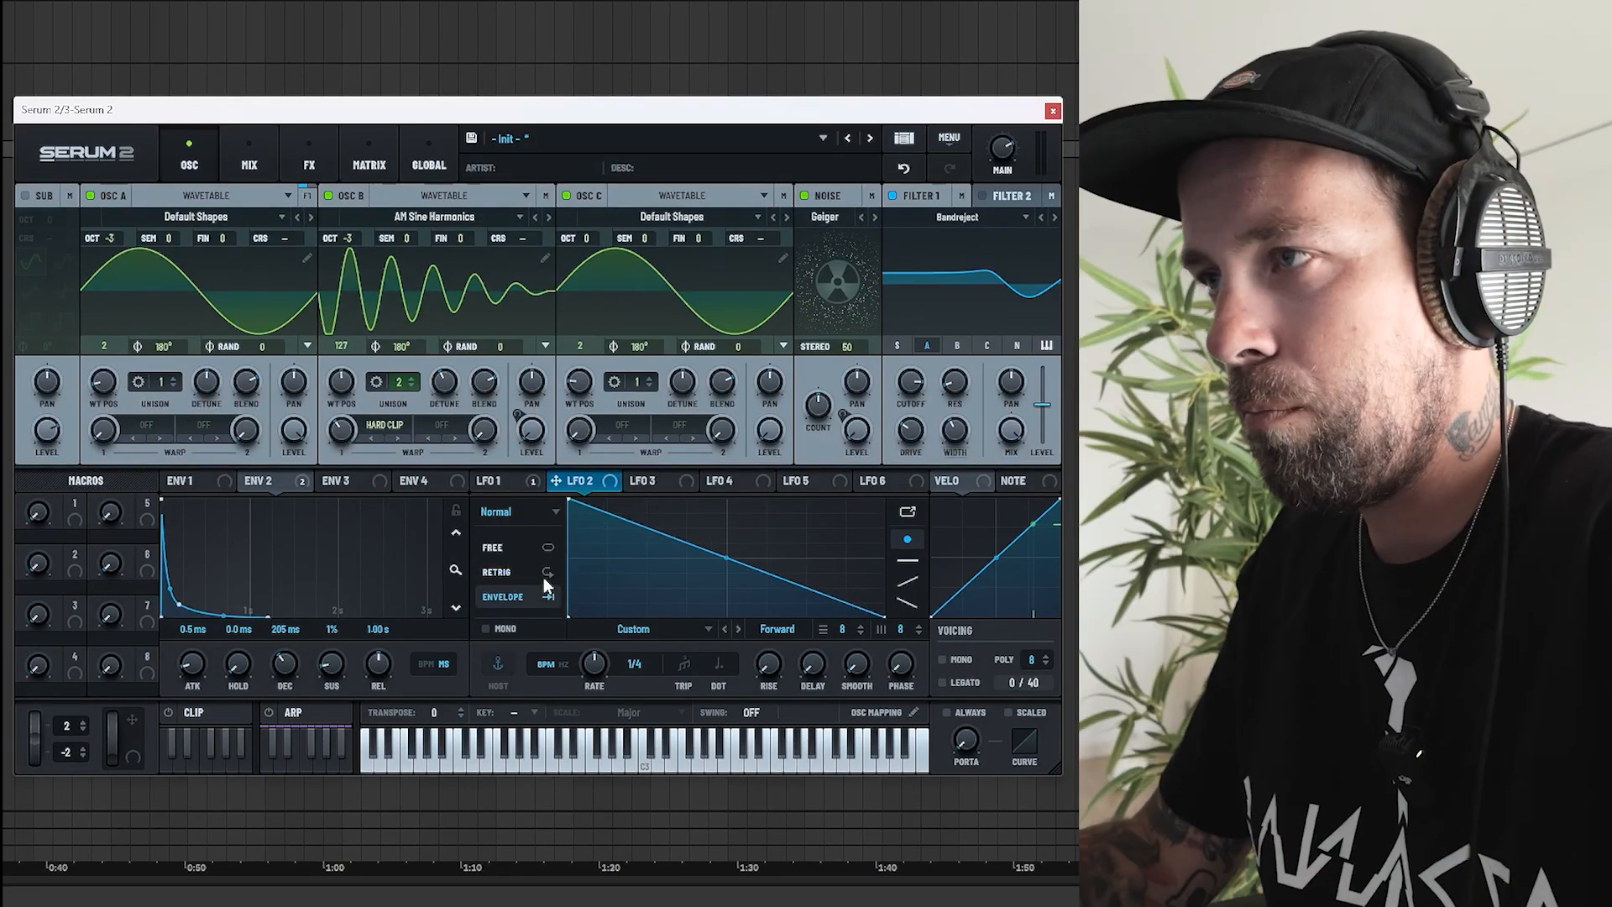
{"action": "double_click", "coordinate": [609, 511]}
{"action": "left_click_drag", "start_coordinate": [609, 511], "coordinate": [598, 717]}
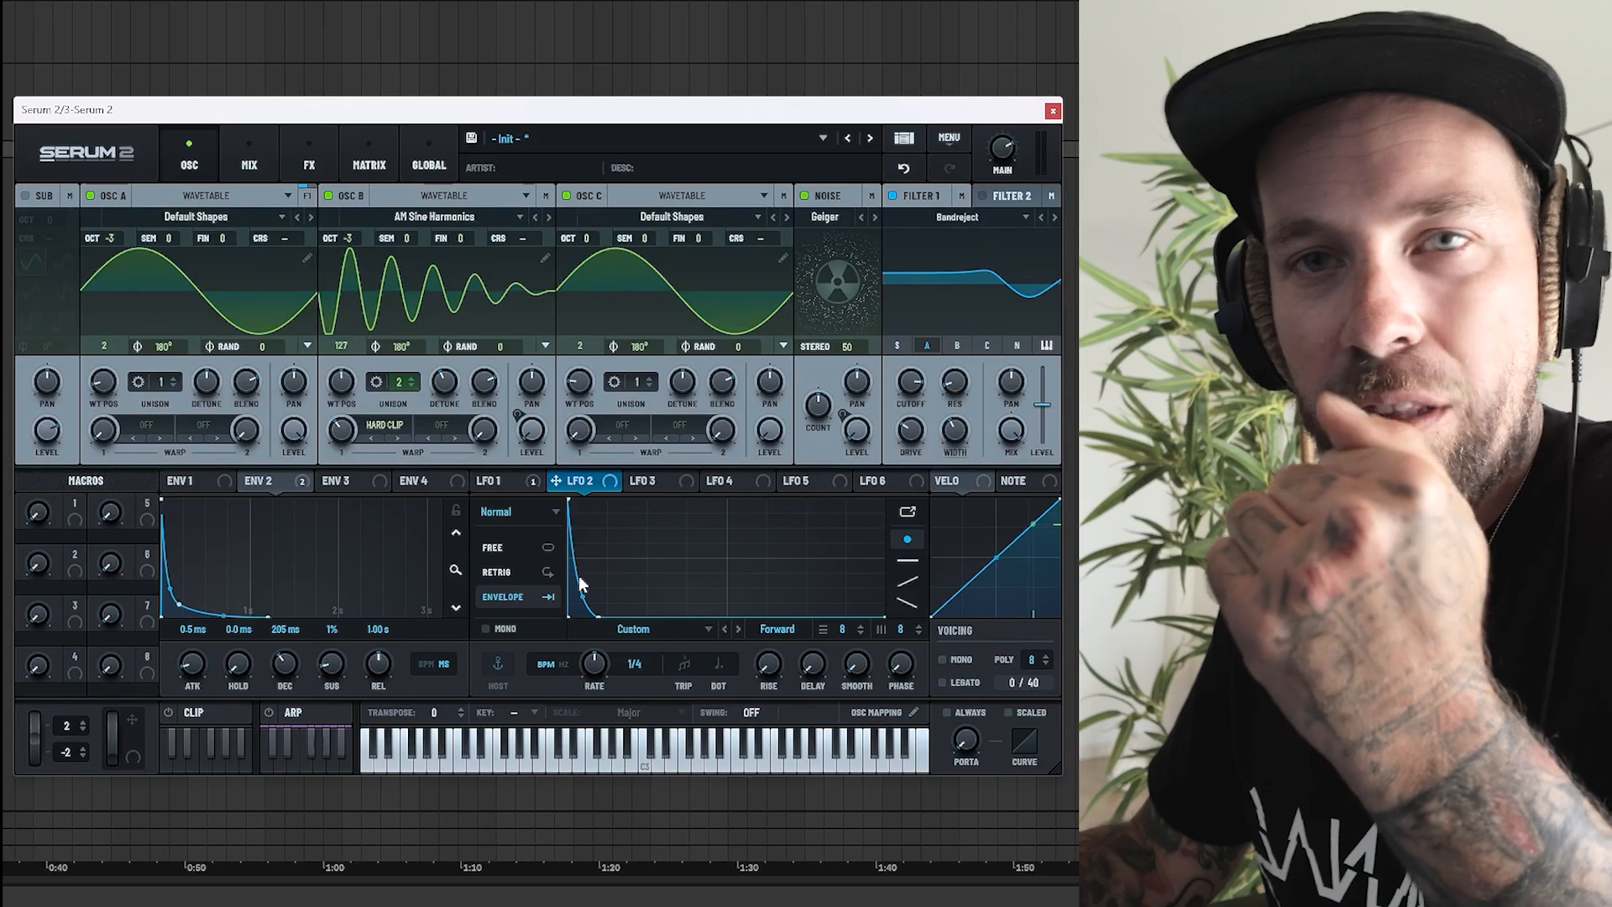
Map LFO 2 to oscillator A's coarse pitch, raise the modulation amount, and lengthen LFO 2's decay slightly.
{"action": "left_click_drag", "start_coordinate": [558, 481], "coordinate": [286, 242]}
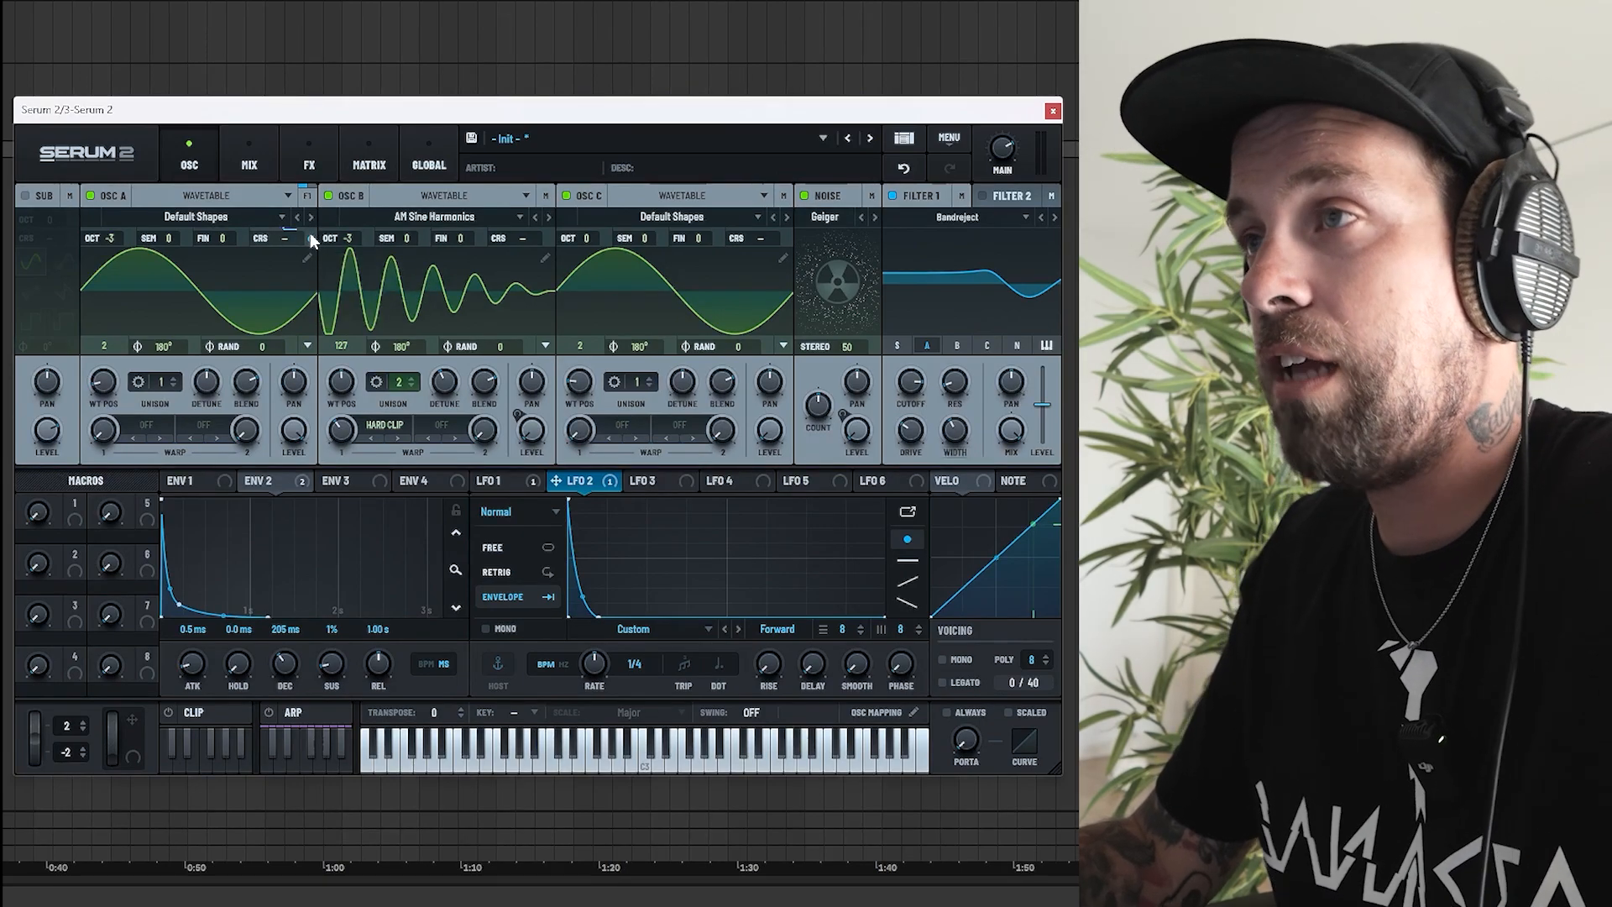
{"action": "left_click_drag", "start_coordinate": [311, 238], "coordinate": [312, 219]}
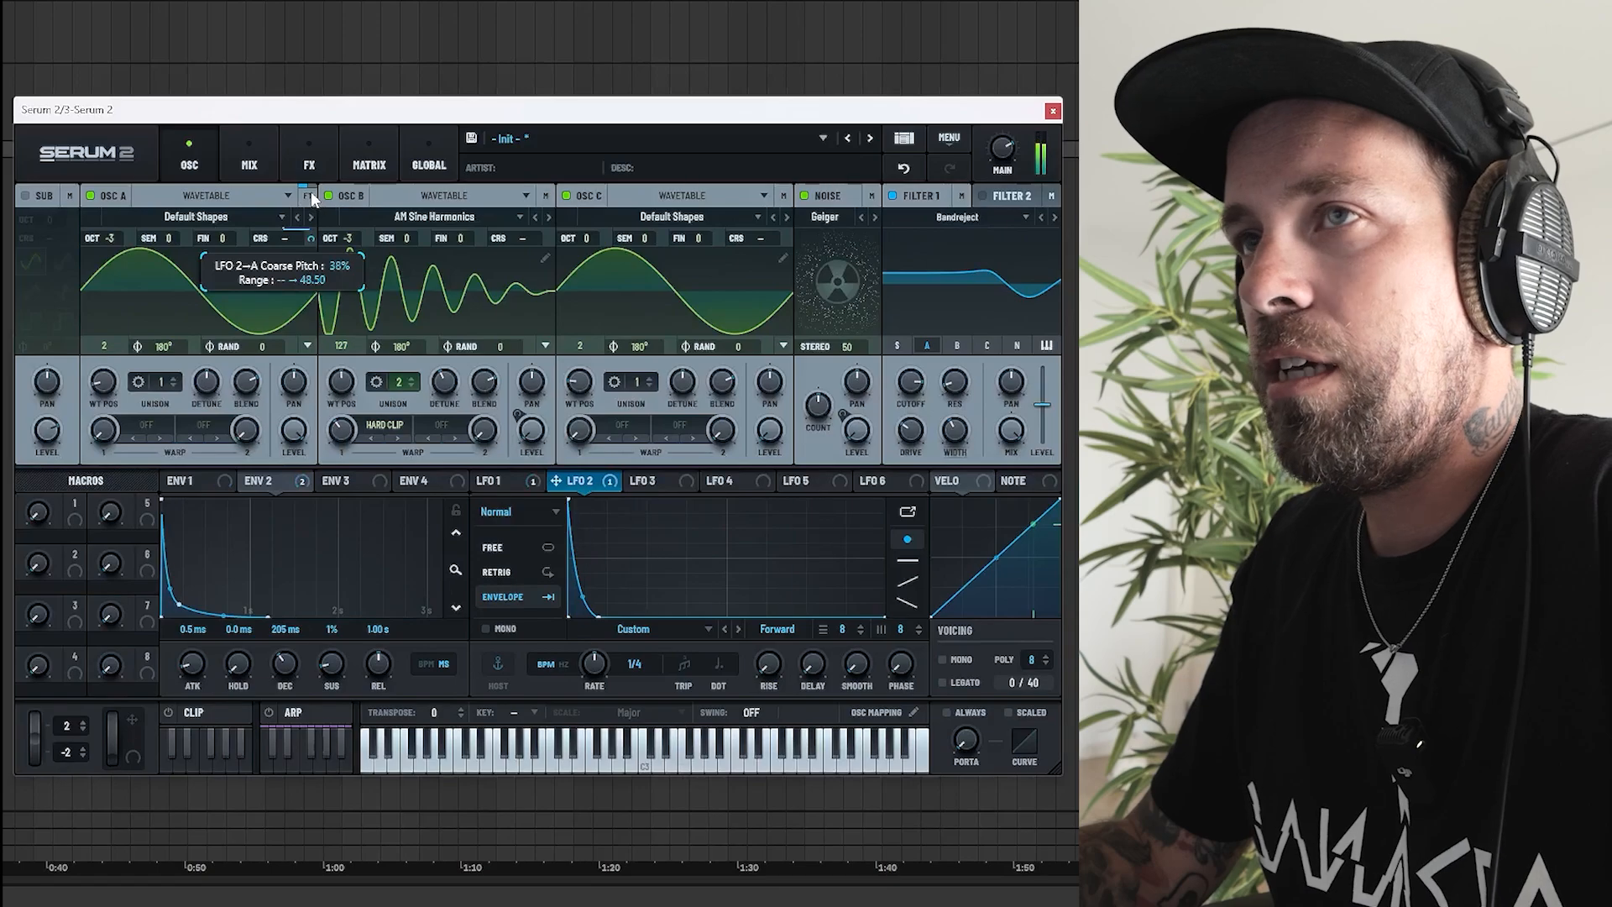
{"action": "left_click_drag", "start_coordinate": [311, 193], "coordinate": [308, 172]}
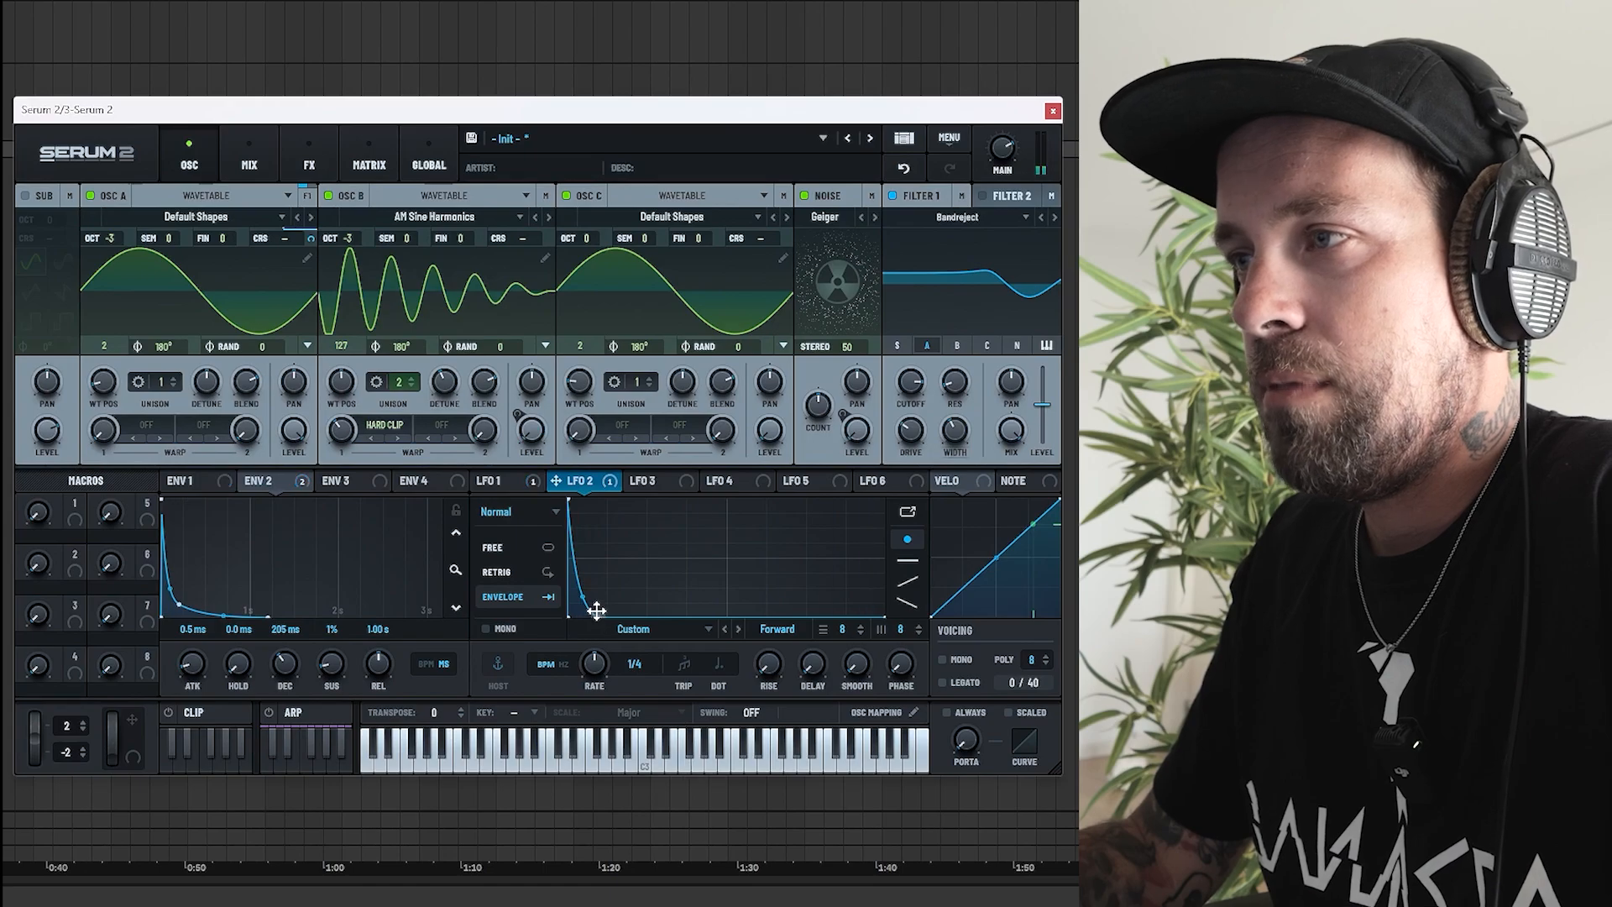
{"action": "left_click_drag", "start_coordinate": [594, 613], "coordinate": [610, 629]}
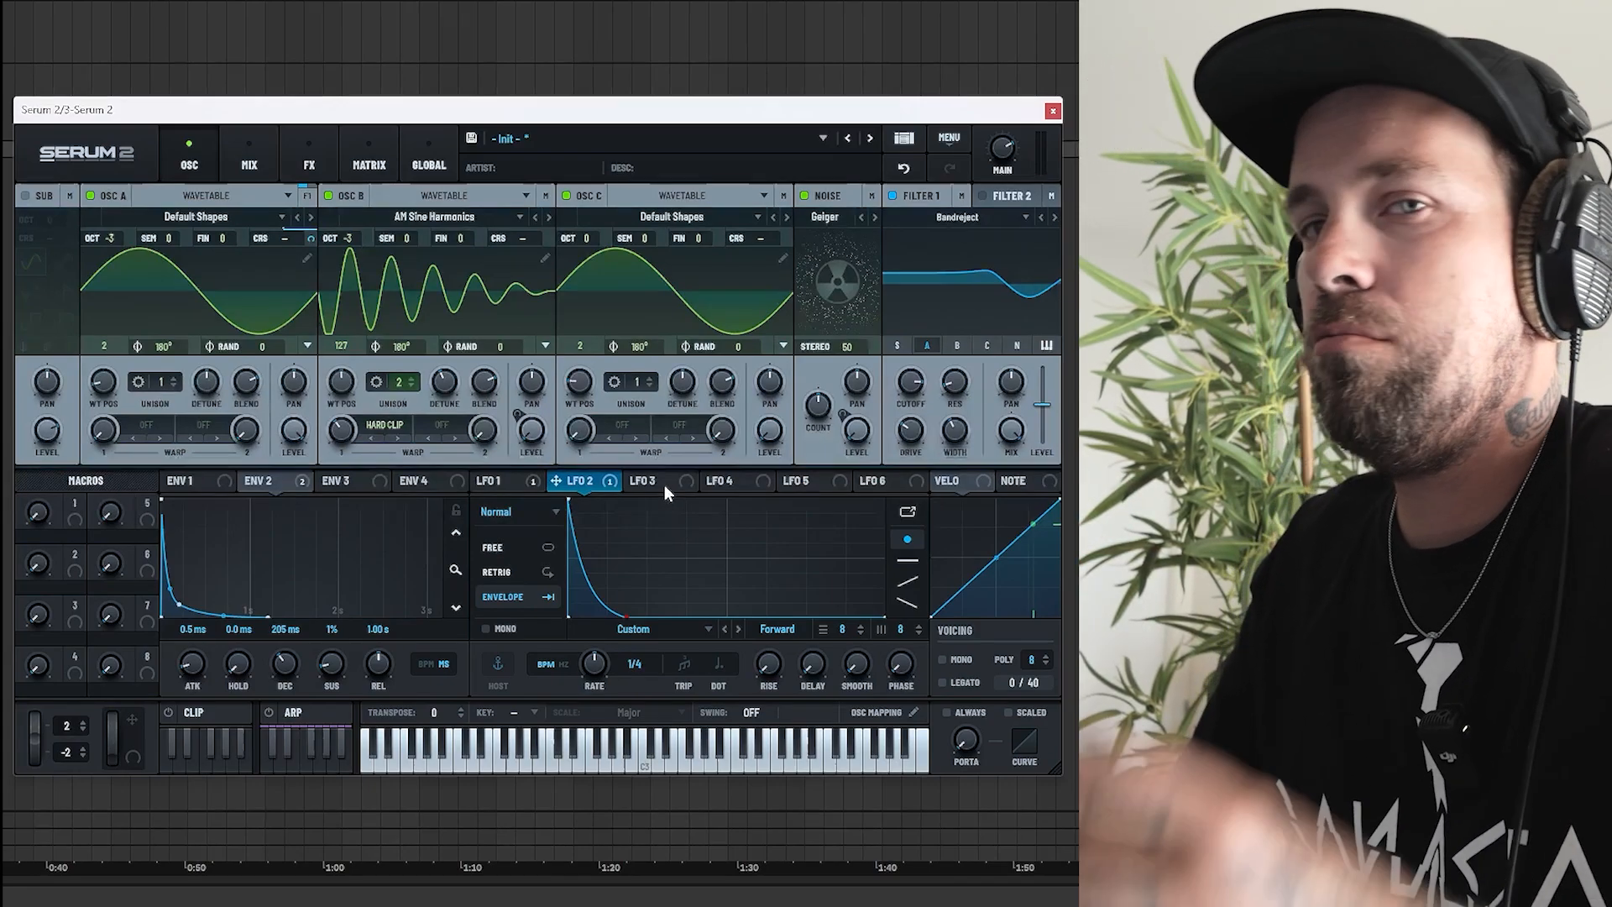
Set LFO 3 to Envelope mode and shape it into an extremely short decay that falls to zero right after the start.
{"action": "left_click", "coordinate": [656, 480]}
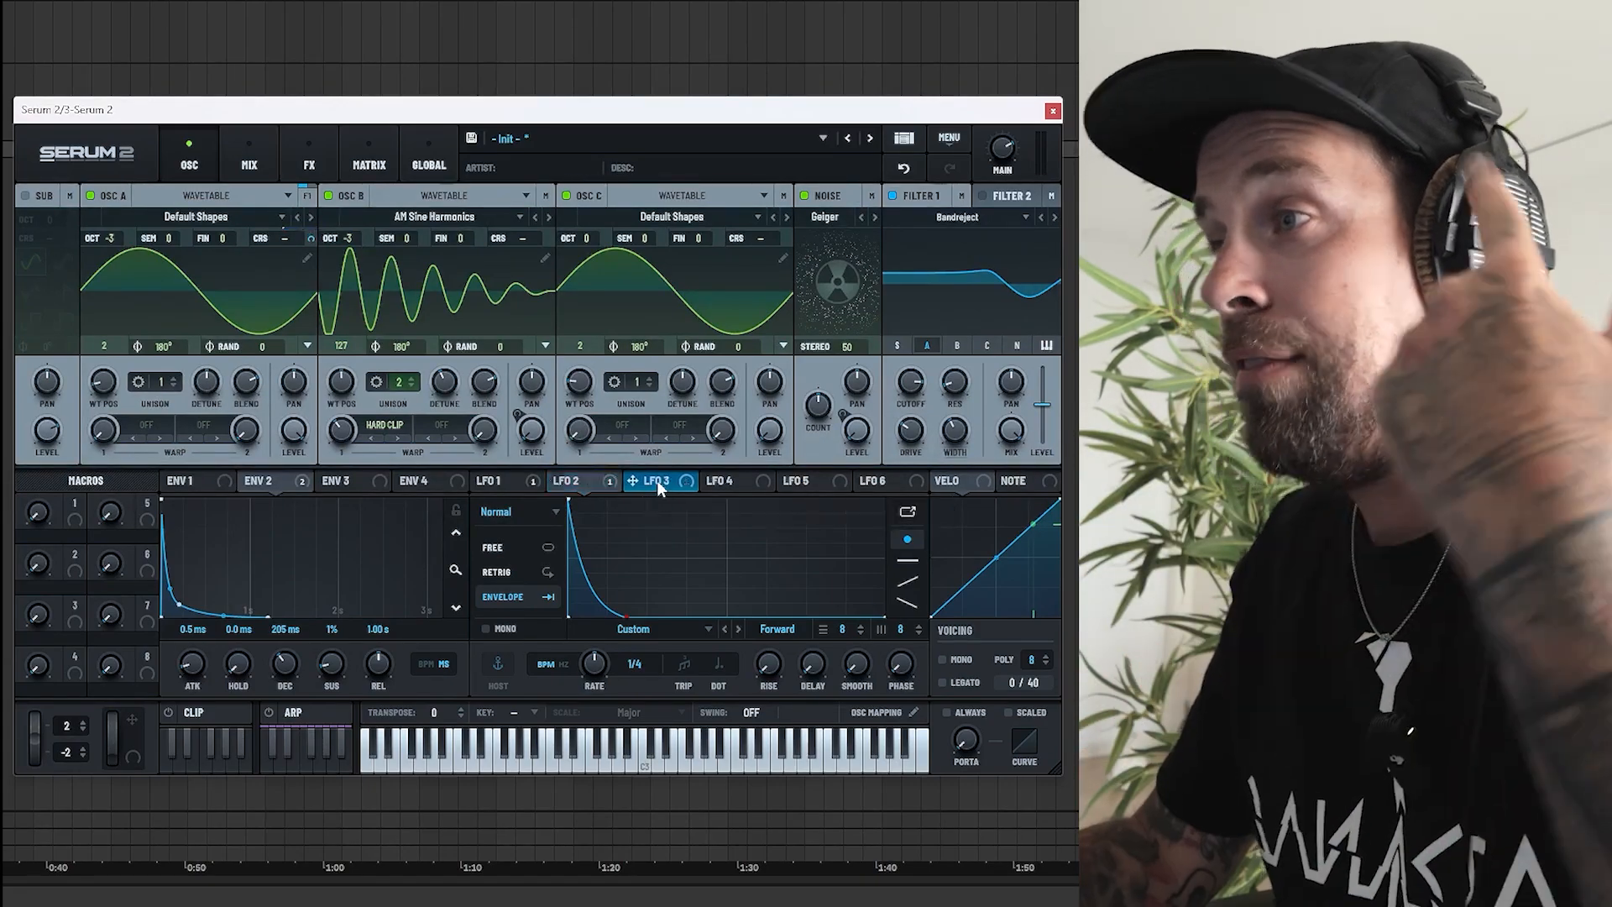
{"action": "left_click", "coordinate": [502, 597]}
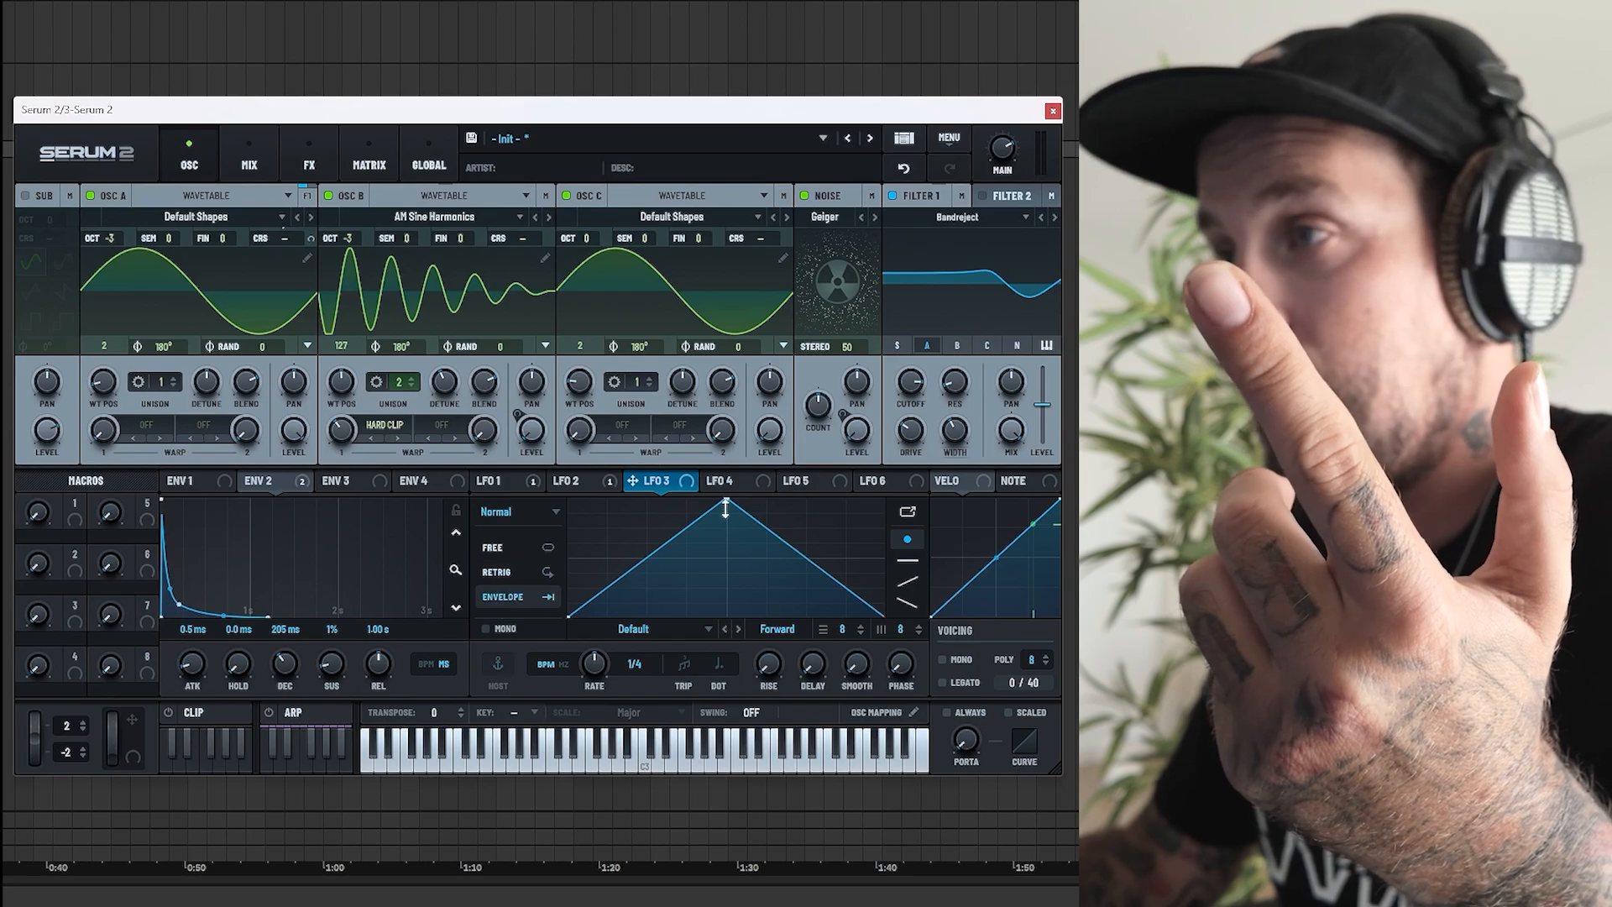
{"action": "left_click_drag", "start_coordinate": [726, 500], "coordinate": [568, 500]}
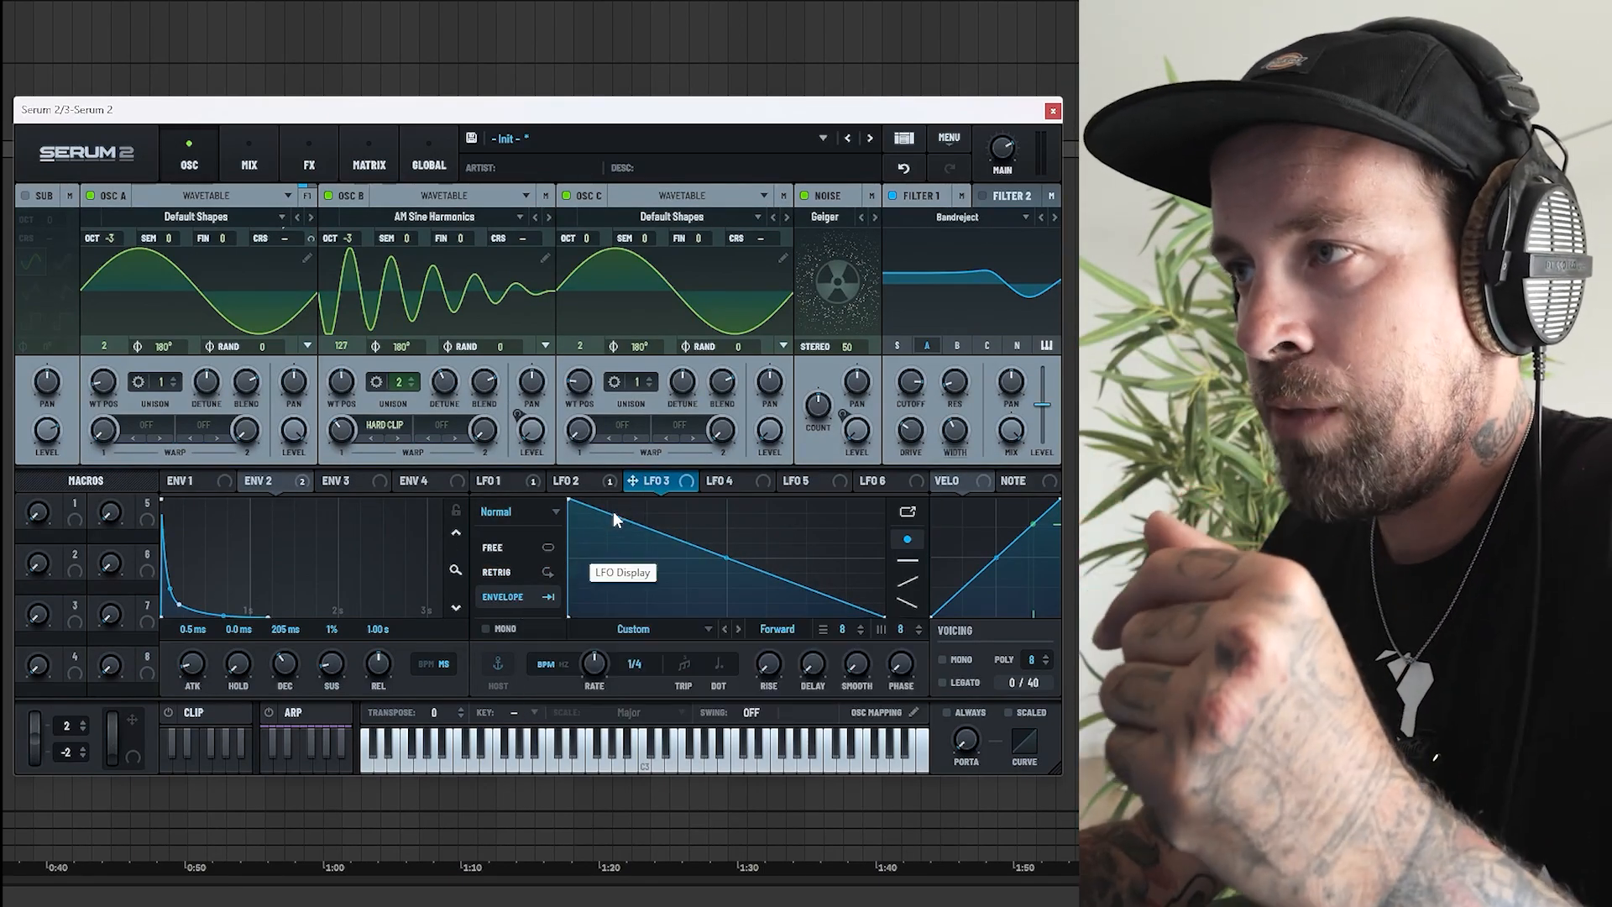
{"action": "left_click_drag", "start_coordinate": [598, 507], "coordinate": [562, 636]}
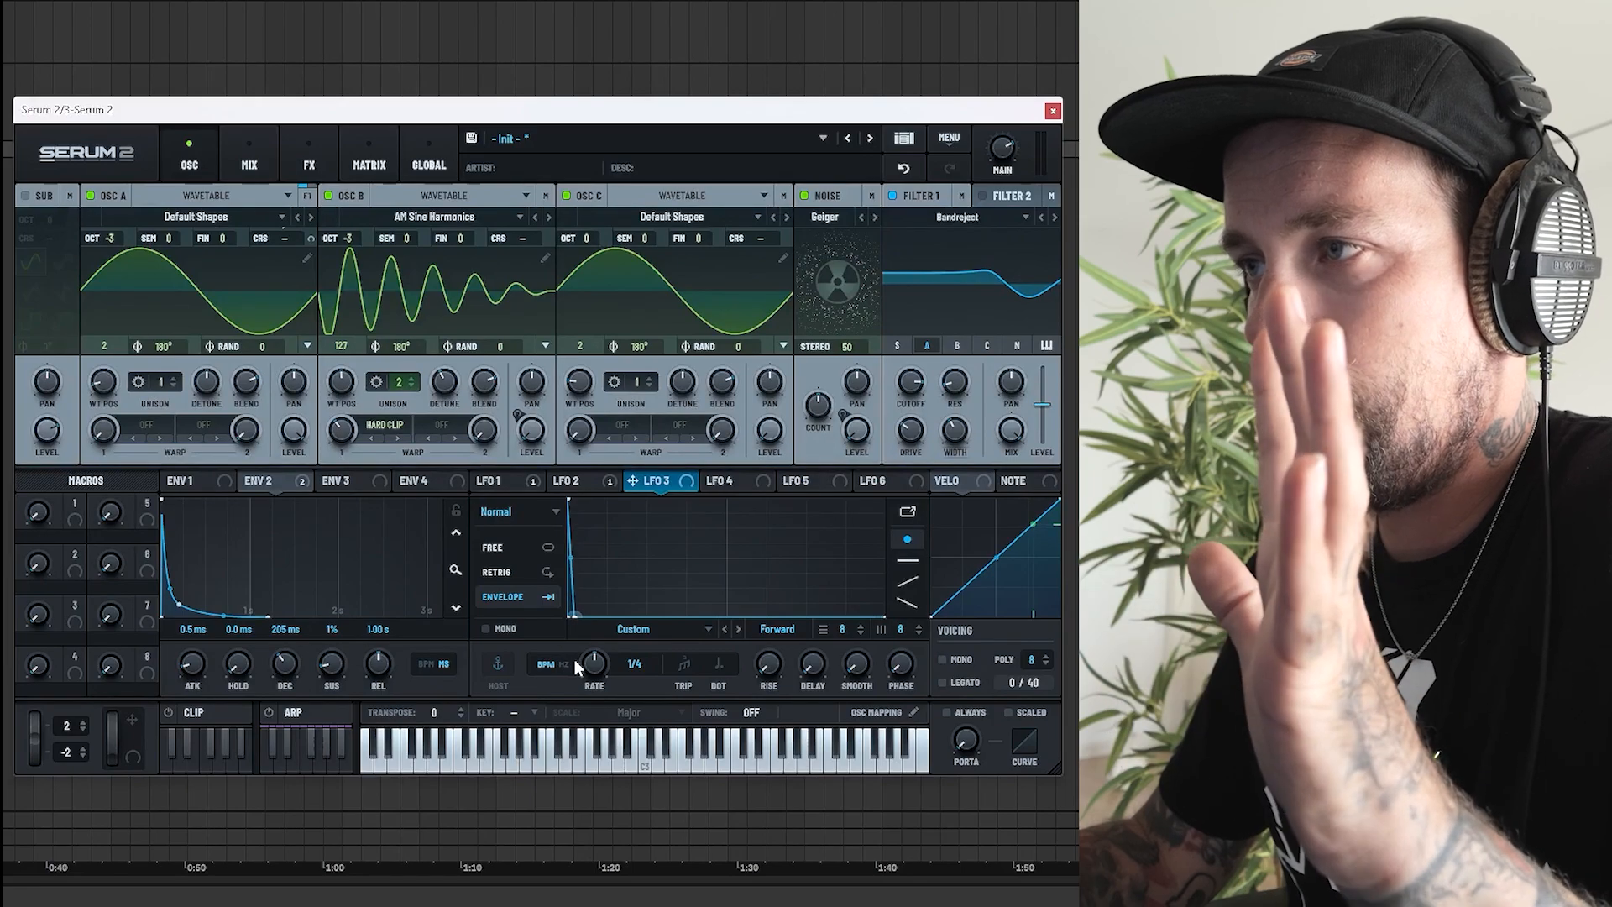
{"action": "left_click_drag", "start_coordinate": [571, 558], "coordinate": [571, 580]}
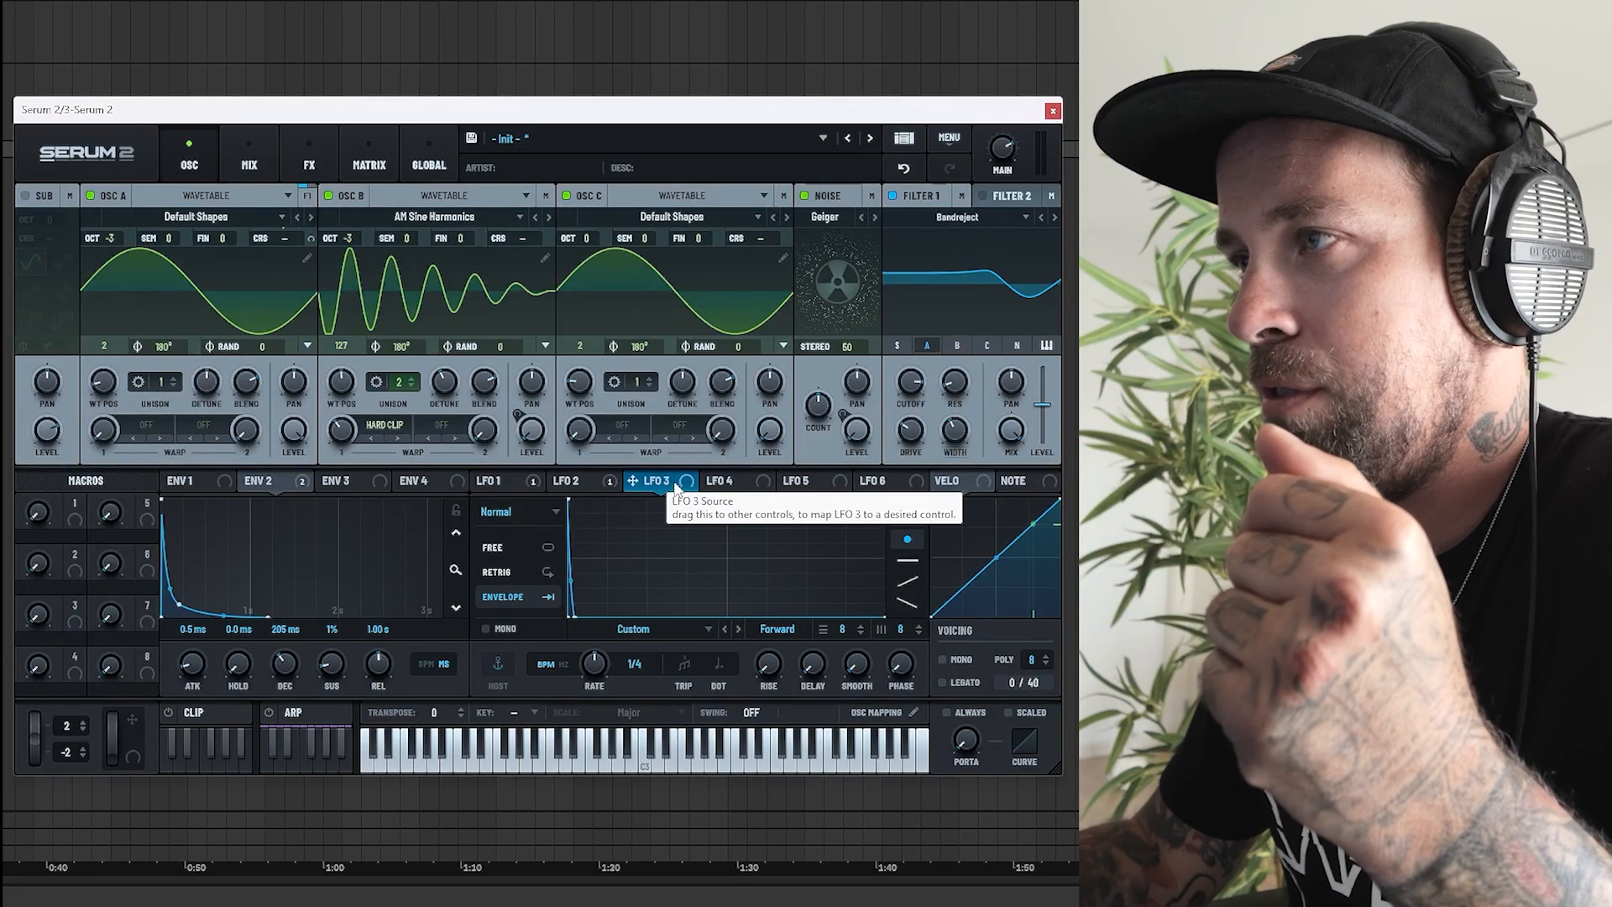
Map LFO 3 to oscillator C's level and coarse pitch, and raise the coarse pitch modulation amount.
{"action": "left_click_drag", "start_coordinate": [676, 486], "coordinate": [771, 433]}
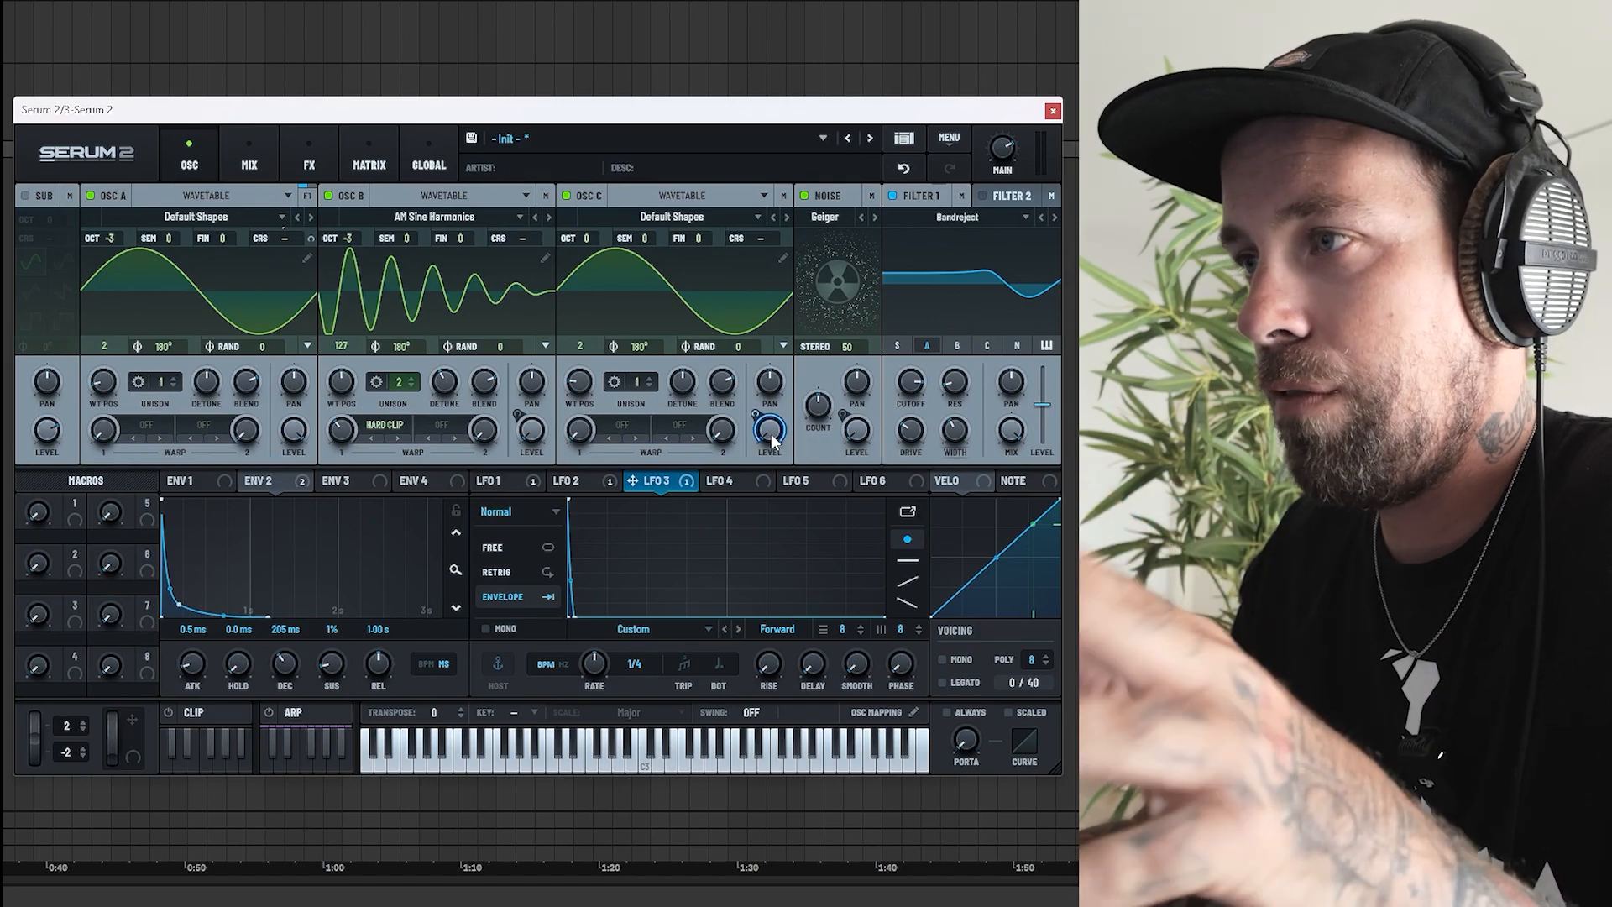
{"action": "left_click_drag", "start_coordinate": [670, 482], "coordinate": [765, 235]}
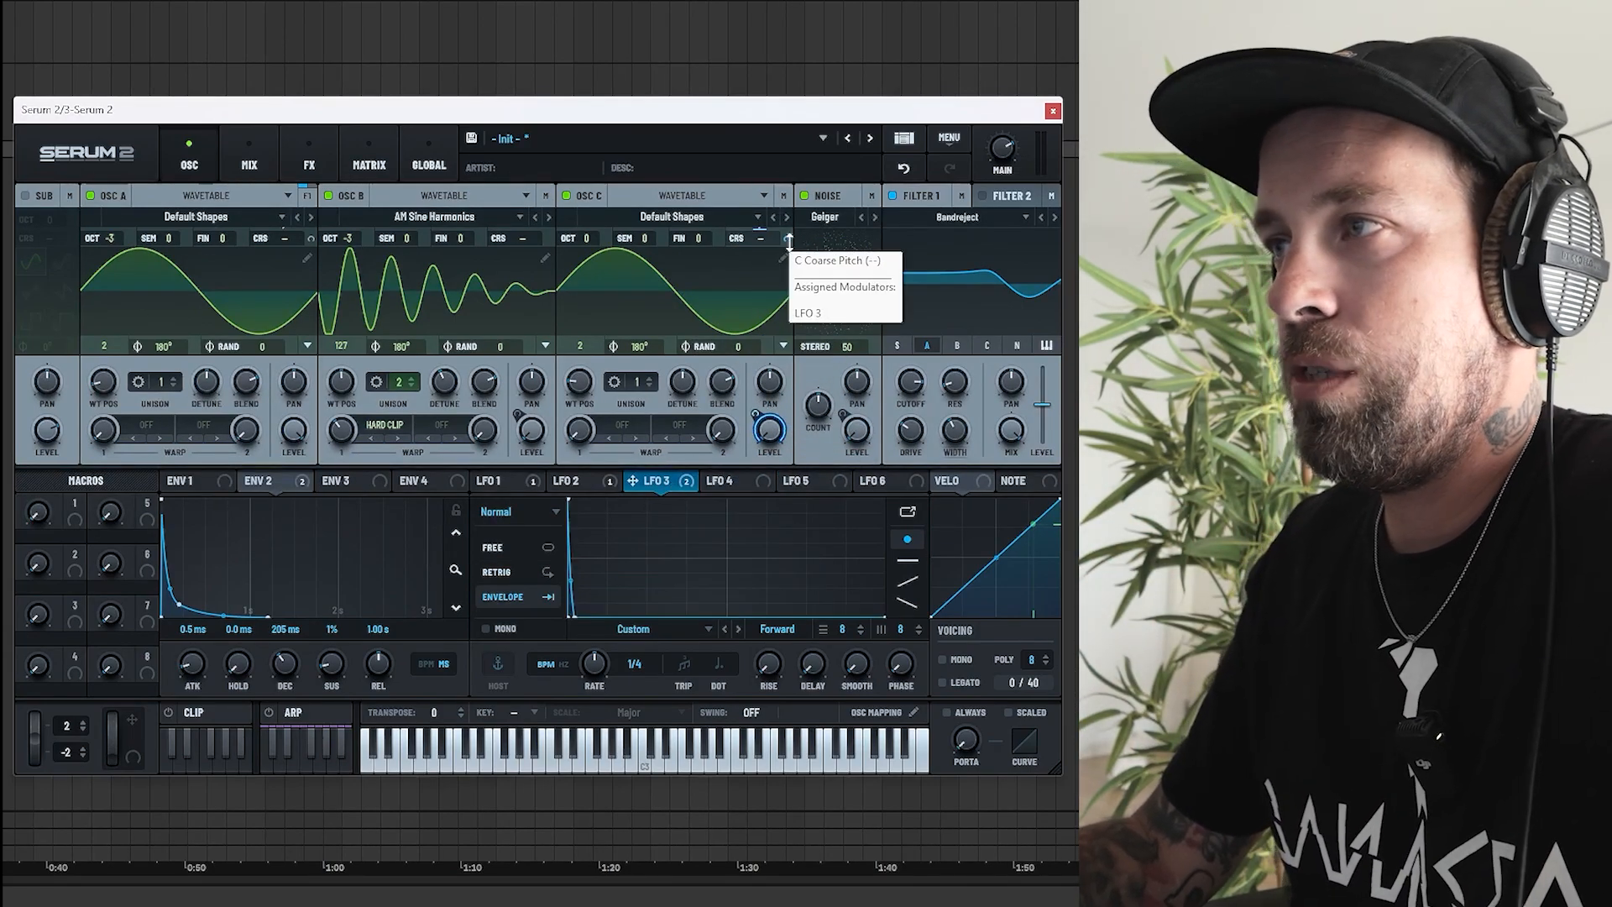
{"action": "left_click_drag", "start_coordinate": [786, 242], "coordinate": [788, 173]}
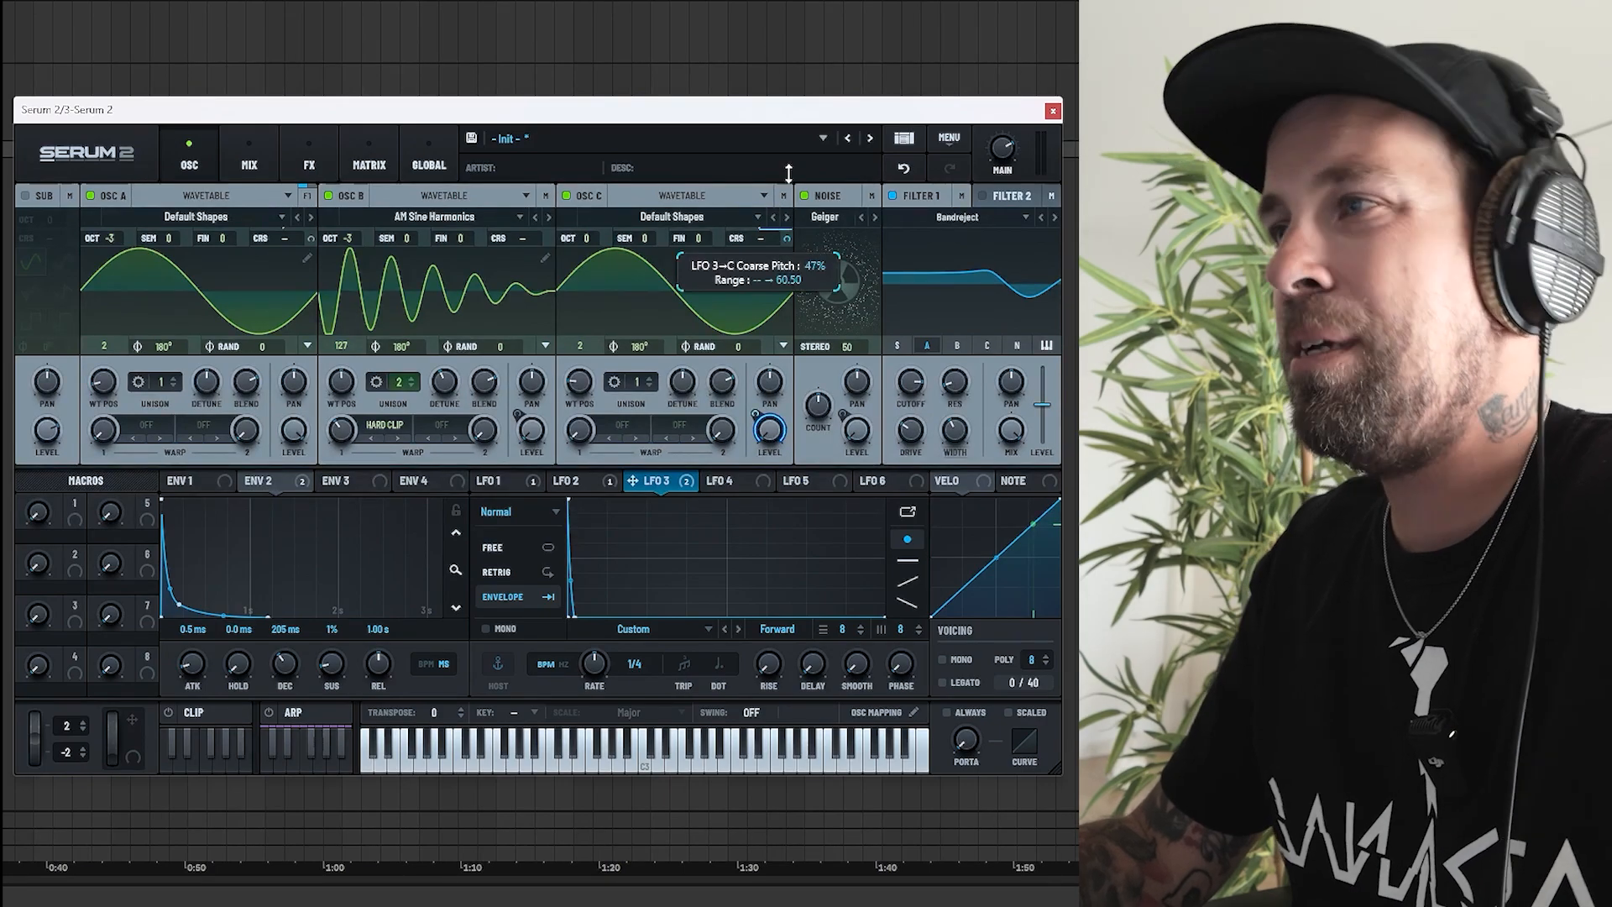
{"action": "left_click_drag", "start_coordinate": [787, 78], "coordinate": [783, 42]}
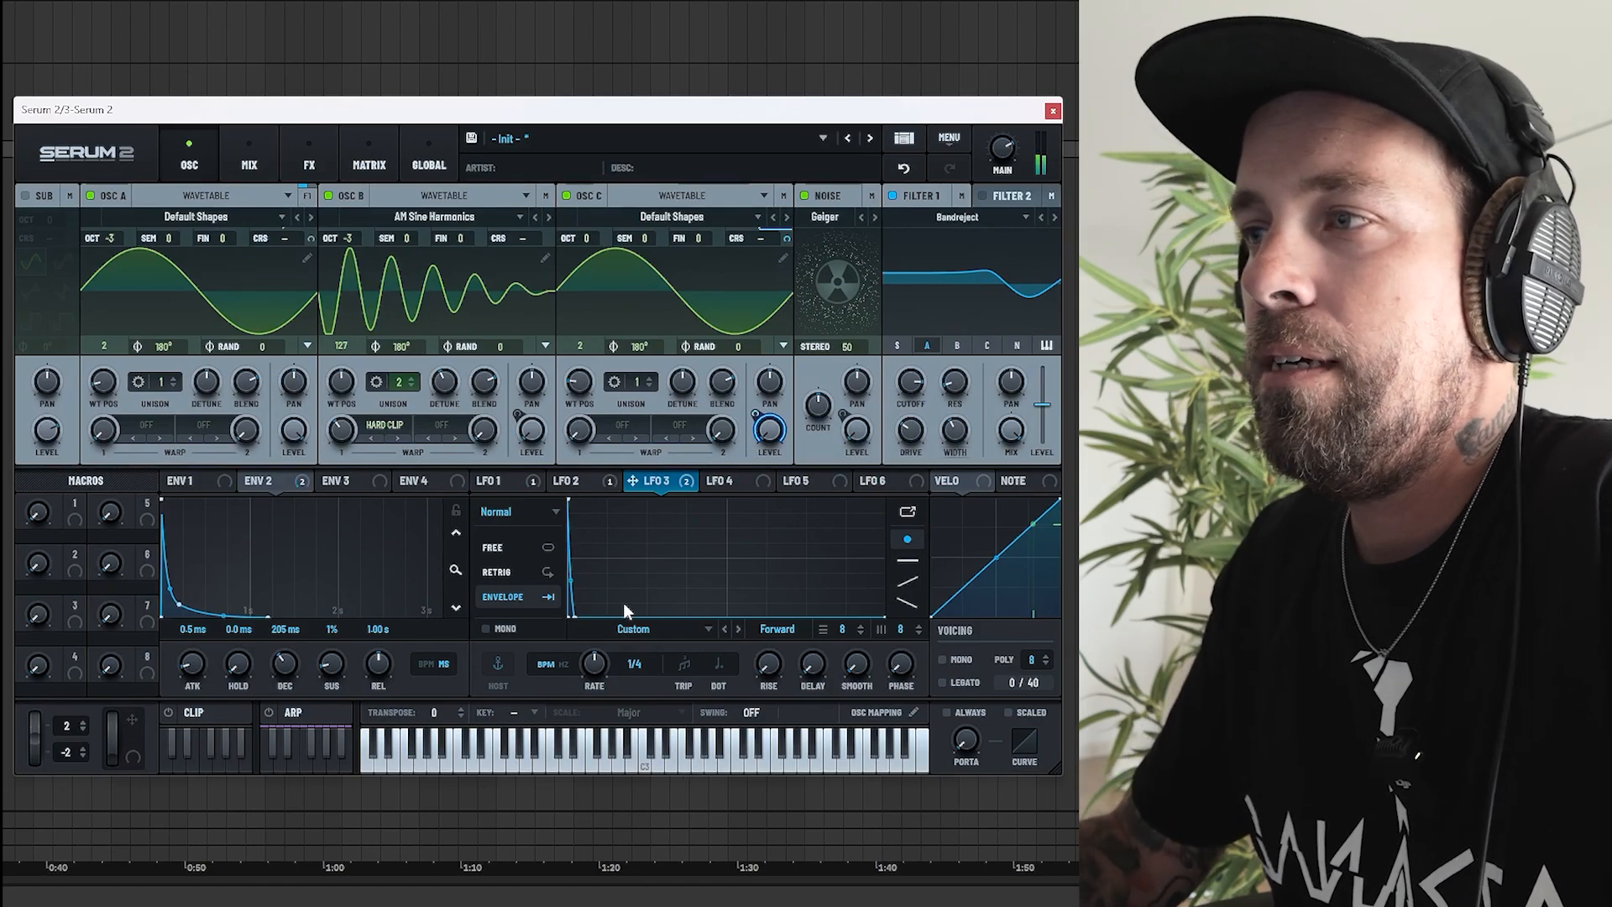
Try a longer decay on LFO 3 reaching about halfway across its display, and return it to the very short decay.
{"action": "left_click_drag", "start_coordinate": [576, 614], "coordinate": [729, 618]}
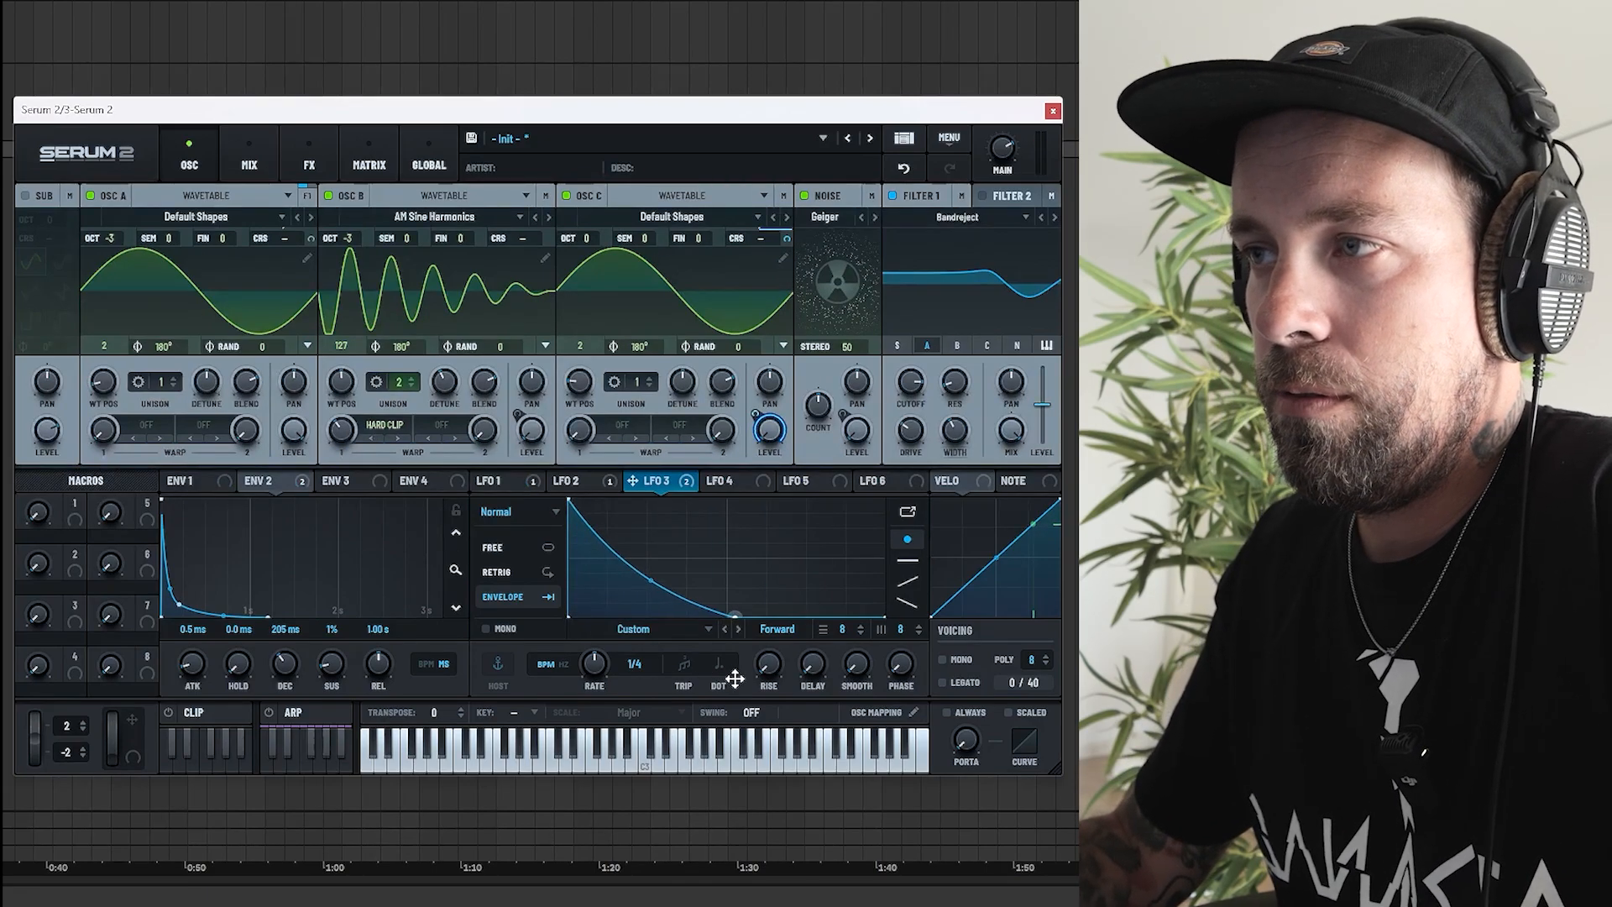
{"action": "left_click_drag", "start_coordinate": [729, 687], "coordinate": [573, 704]}
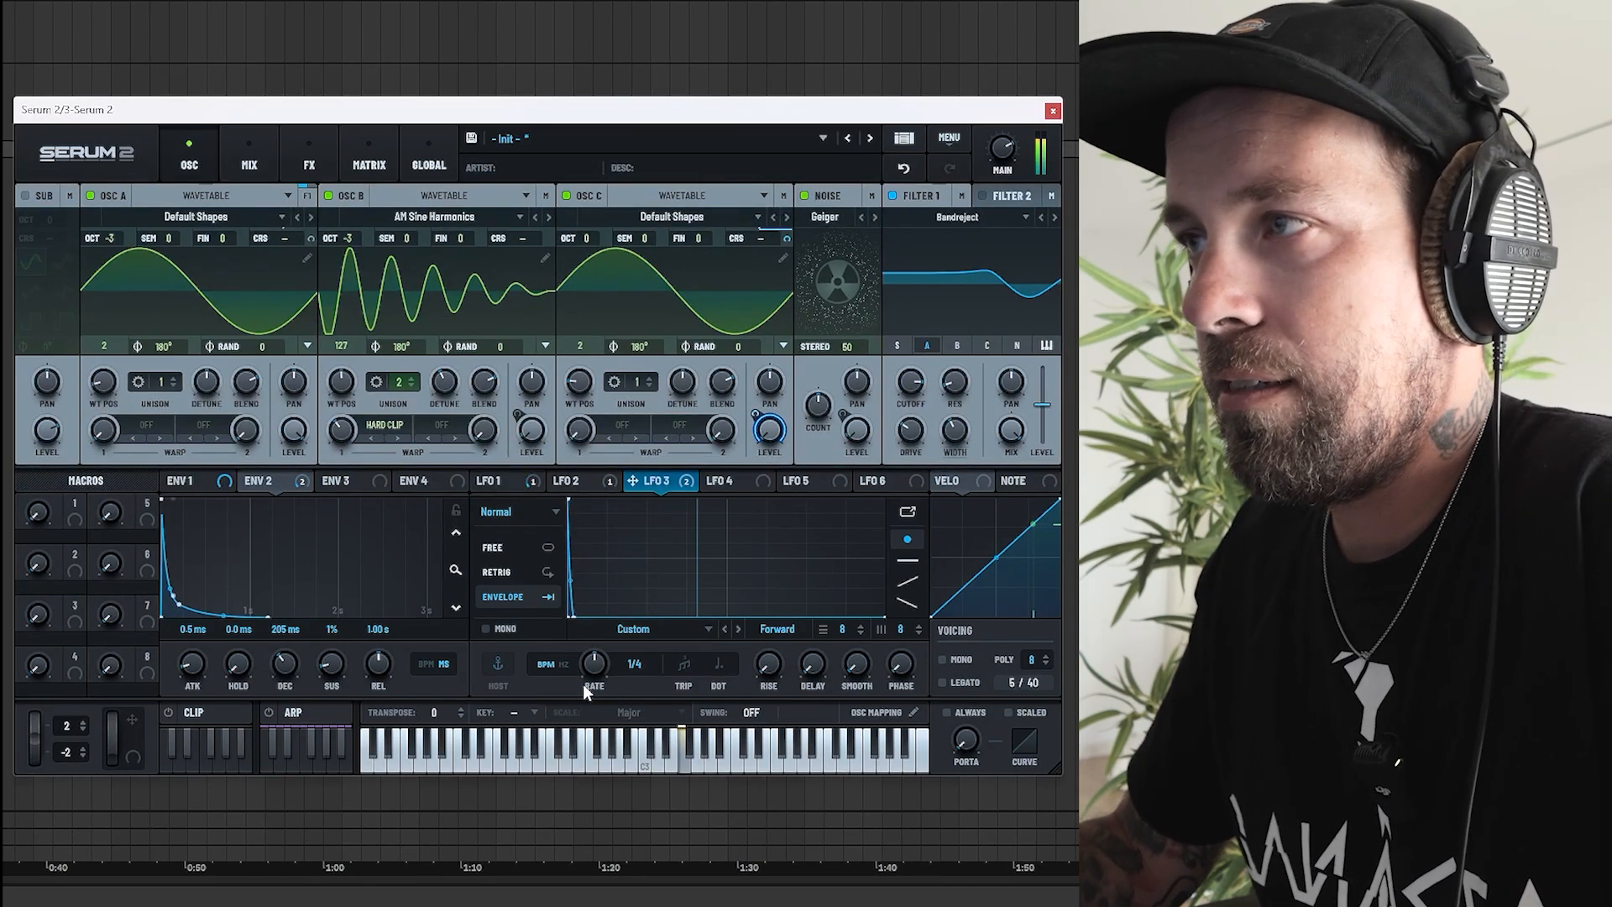
Set oscillator C's phase to 90° and try out Filter 1's cutoff while auditioning the sound.
{"action": "double_click", "coordinate": [642, 346]}
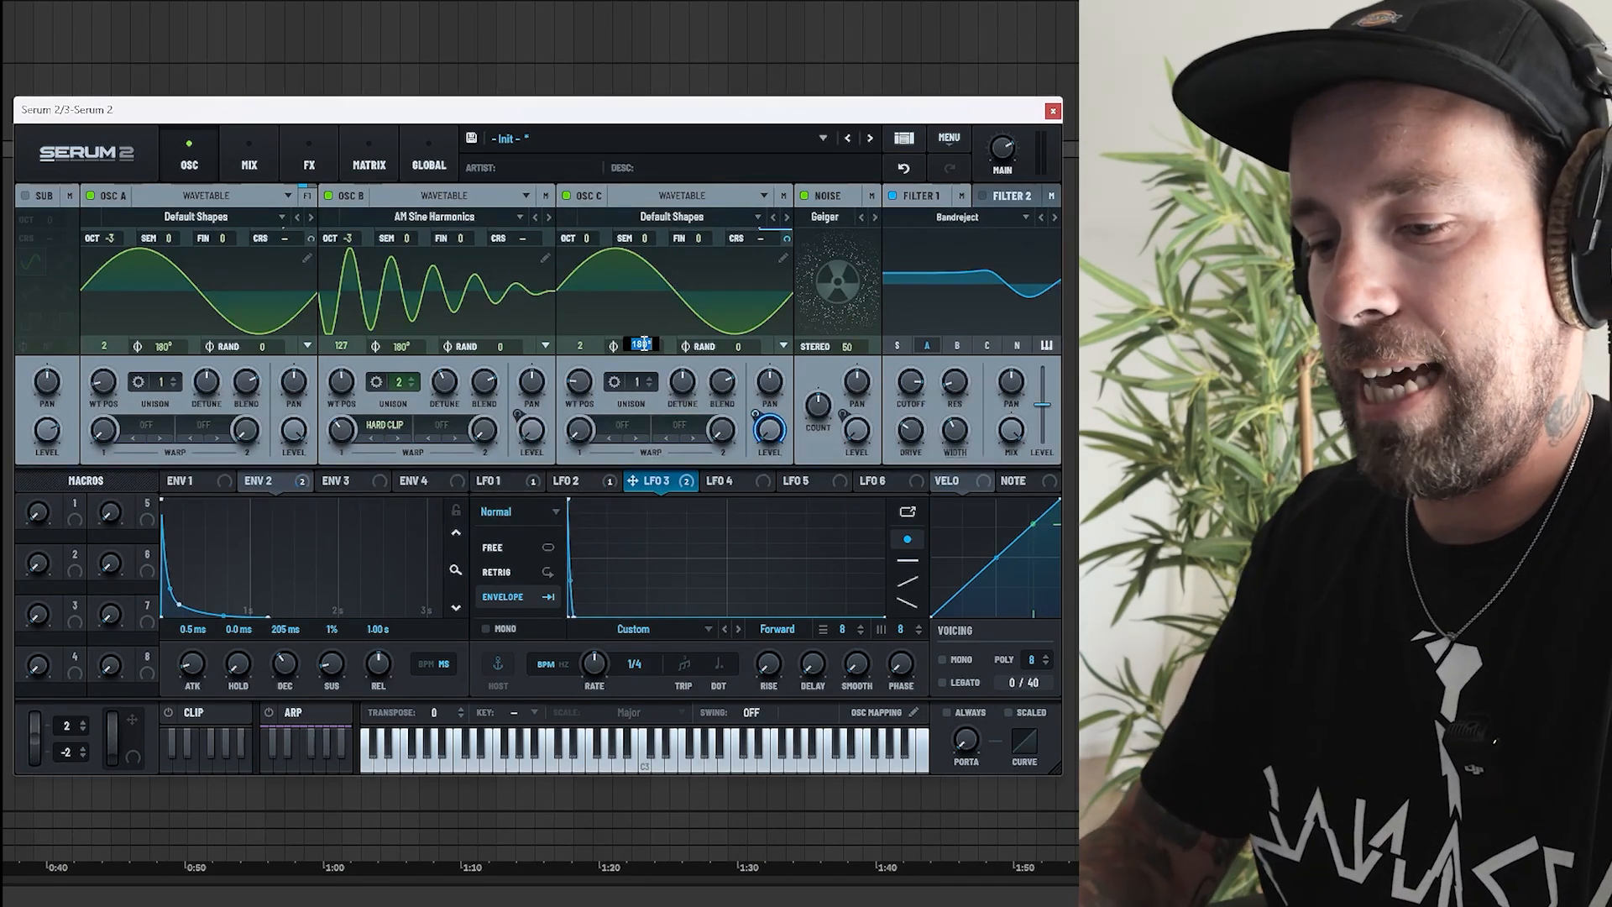
{"action": "type", "text": "90"}
{"action": "key", "text": "Return"}
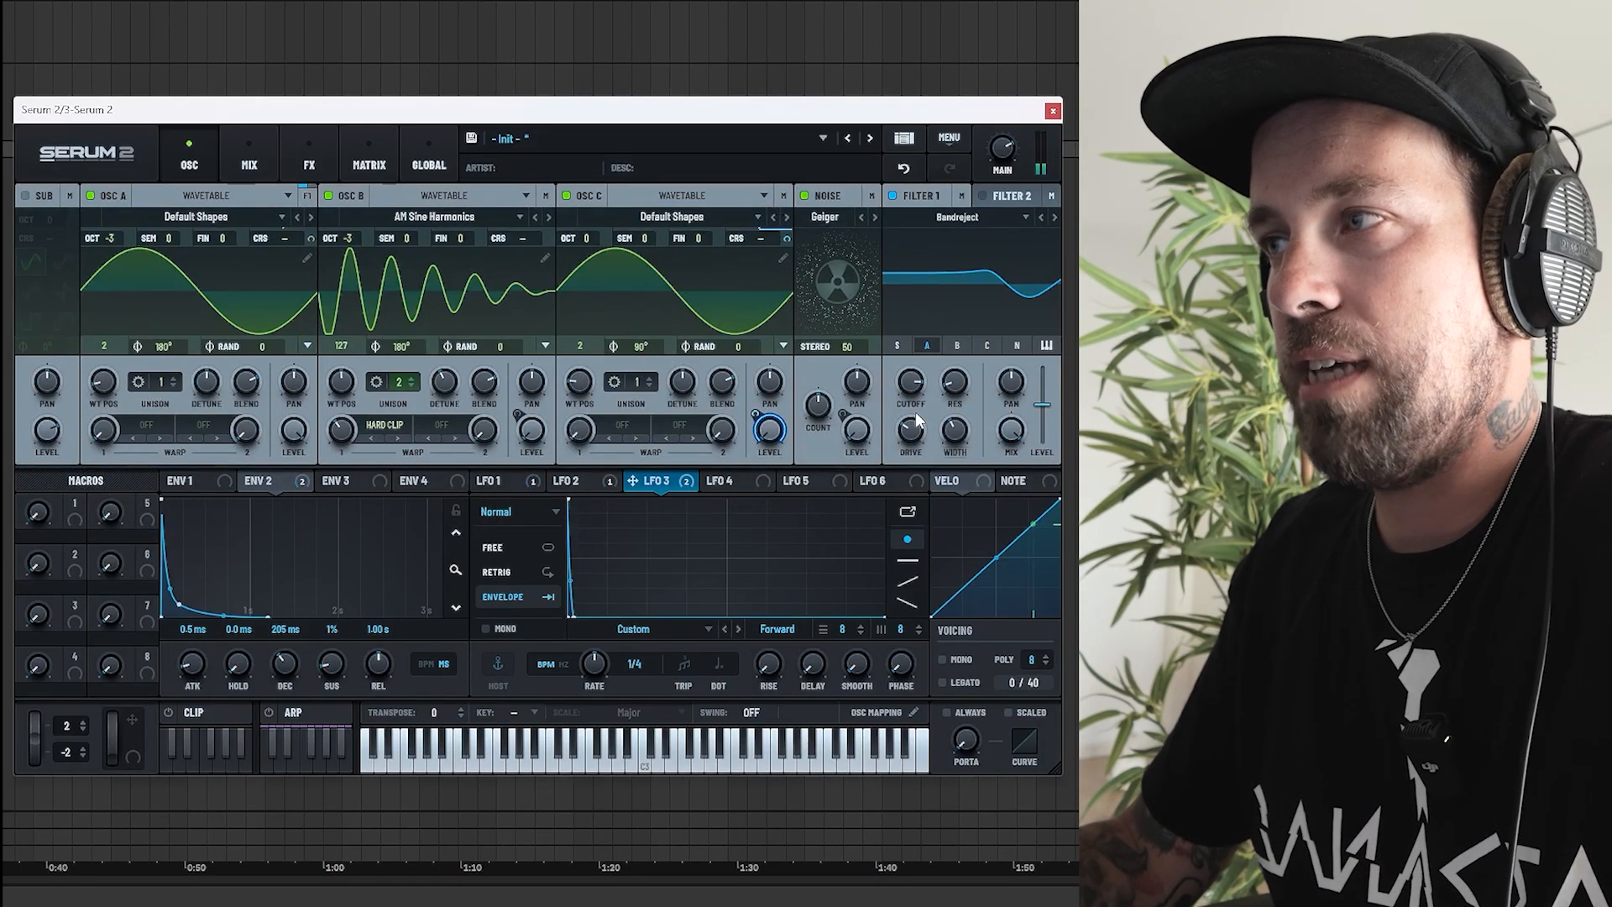
{"action": "left_click_drag", "start_coordinate": [914, 388], "coordinate": [920, 501]}
{"action": "key", "text": "space"}
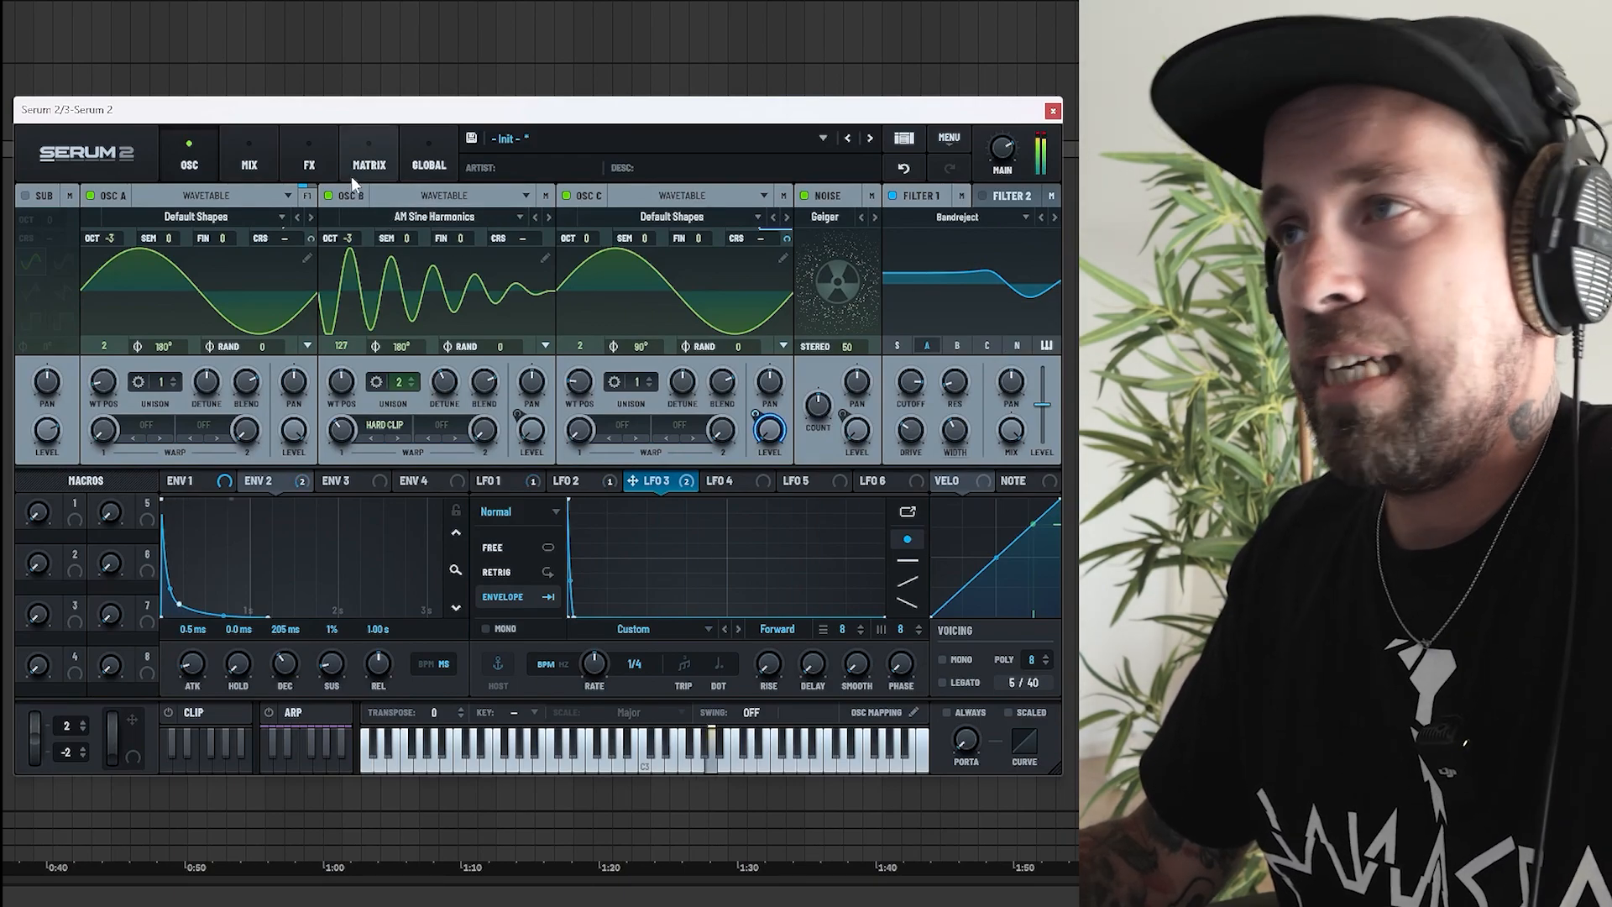
Try the Overdrive distortion type with a stack of 3, switch the distortion back to Tube, and return to the oscillators.
{"action": "left_click", "coordinate": [309, 160]}
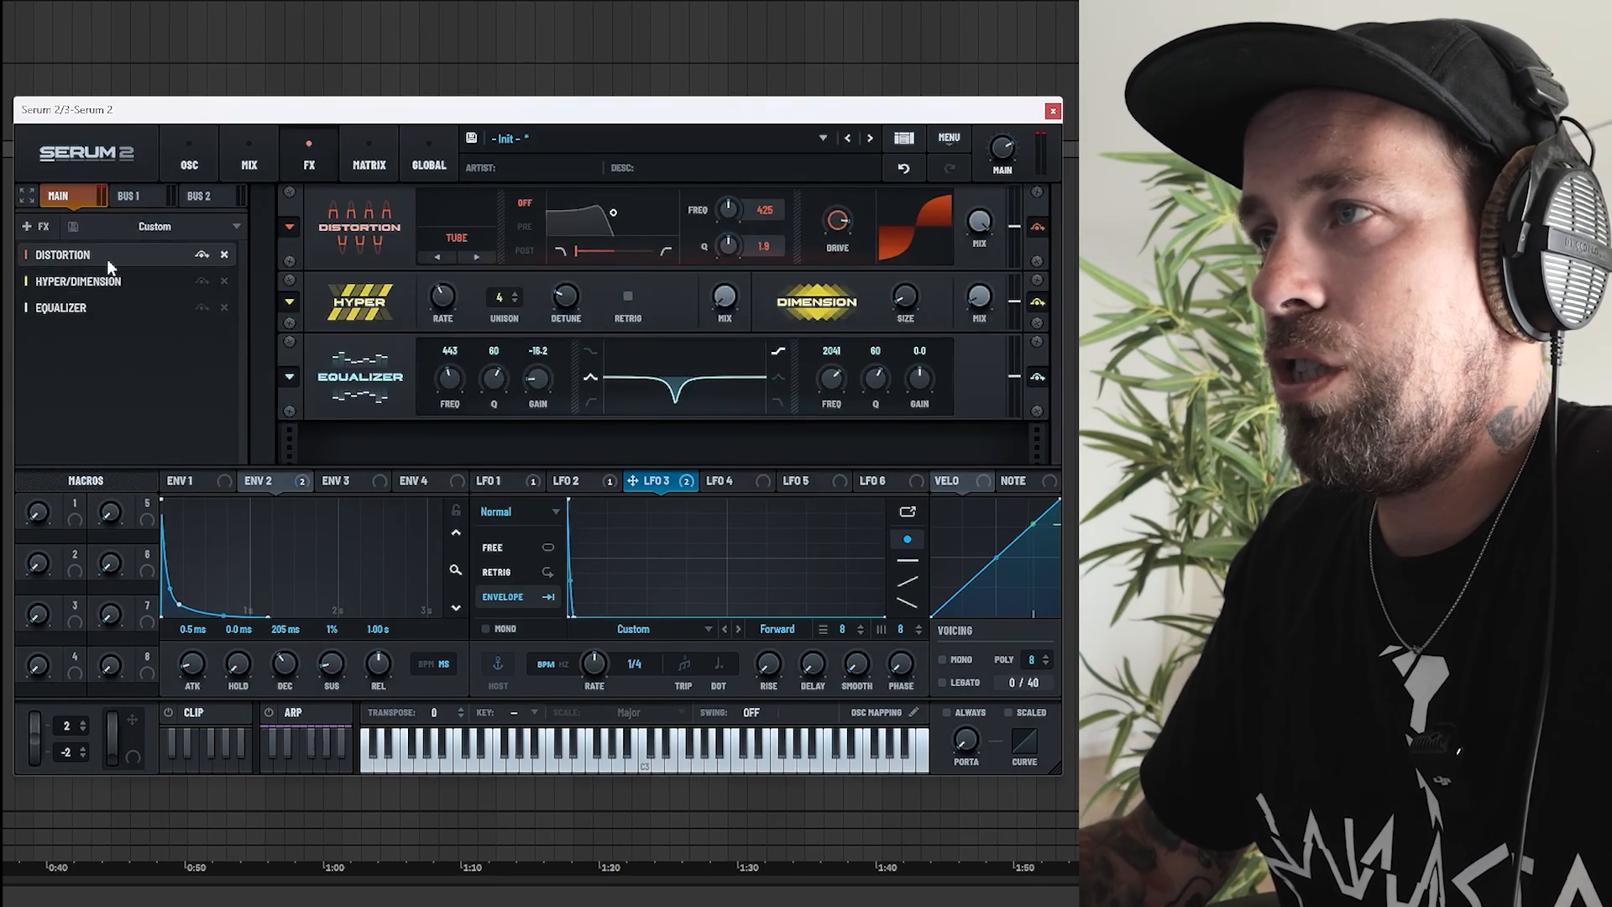
{"action": "left_click", "coordinate": [457, 238]}
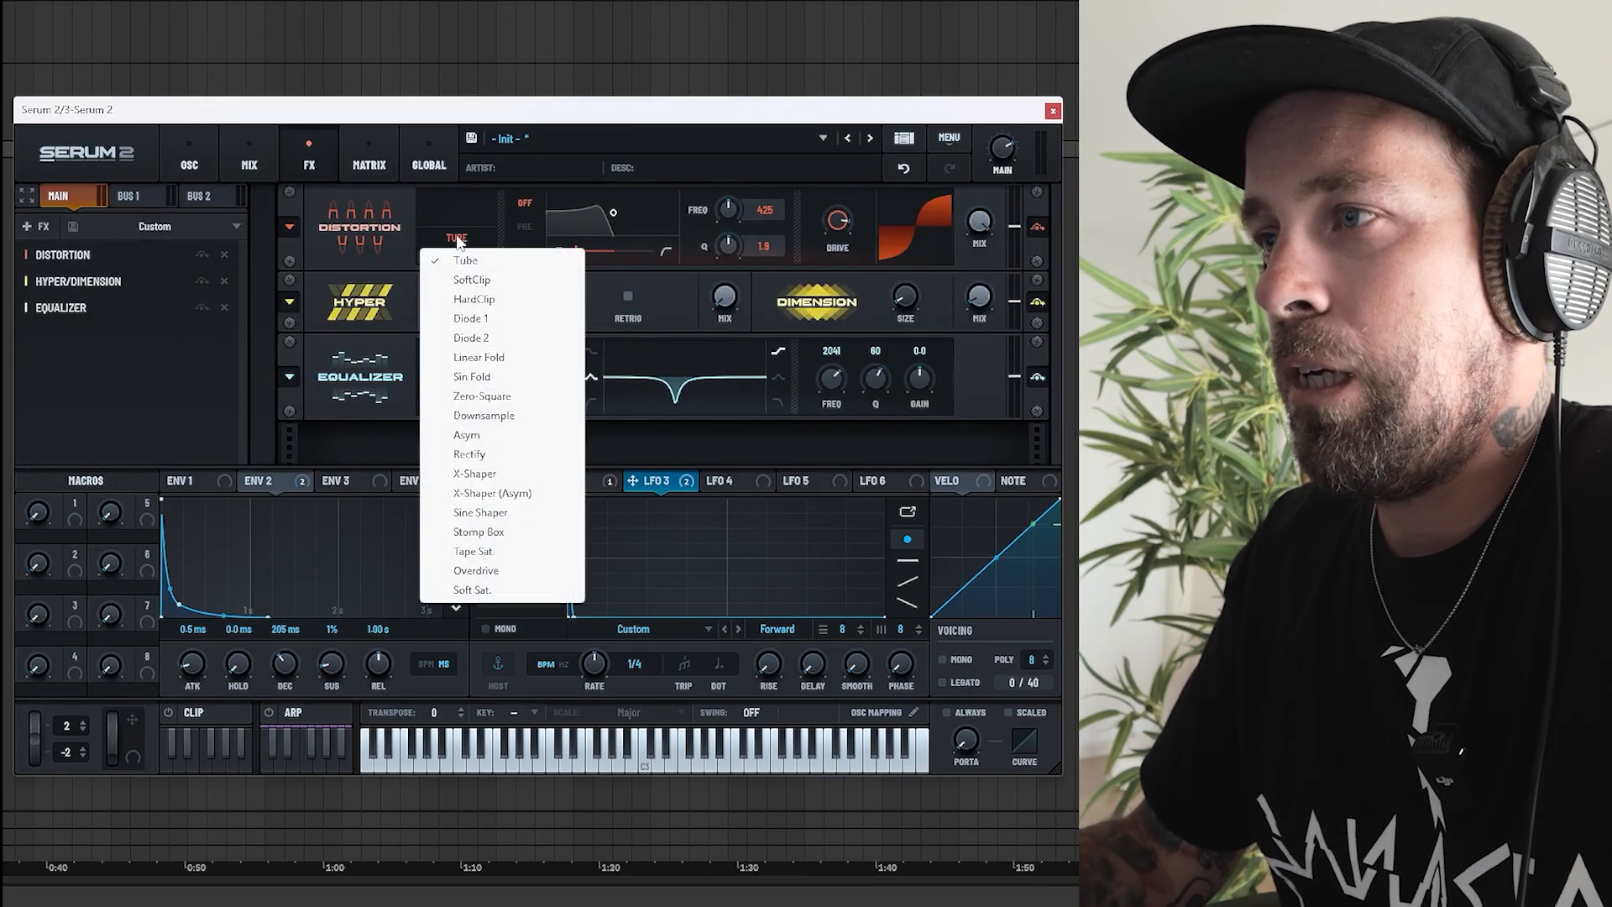
{"action": "left_click", "coordinate": [491, 570]}
{"action": "left_click", "coordinate": [483, 203]}
{"action": "left_click", "coordinate": [483, 204]}
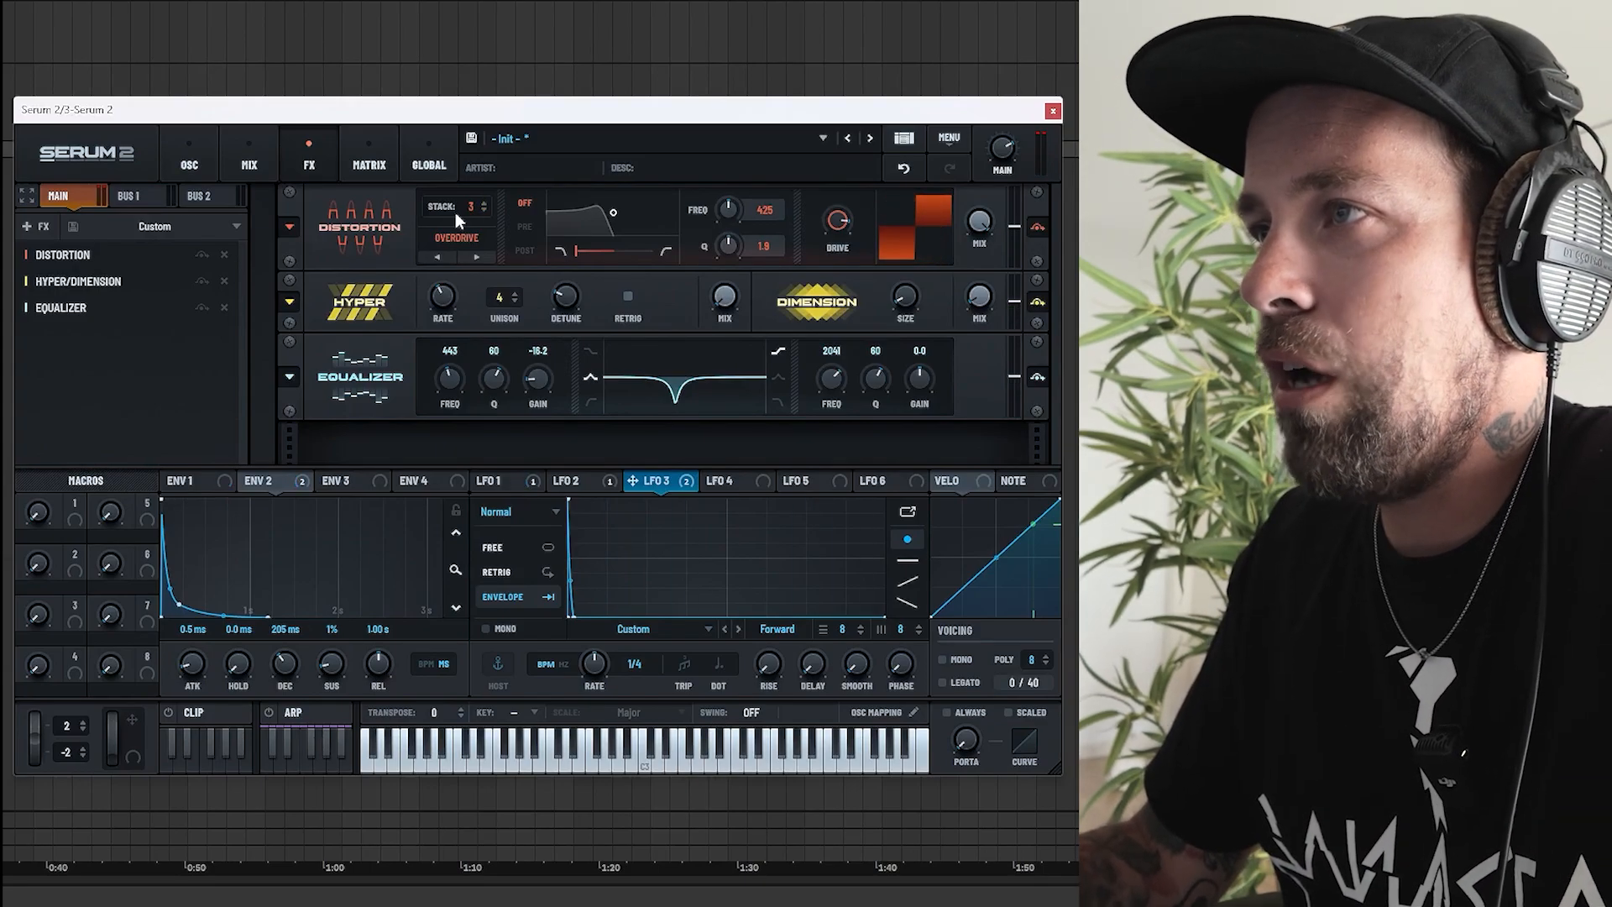
{"action": "left_click", "coordinate": [456, 238]}
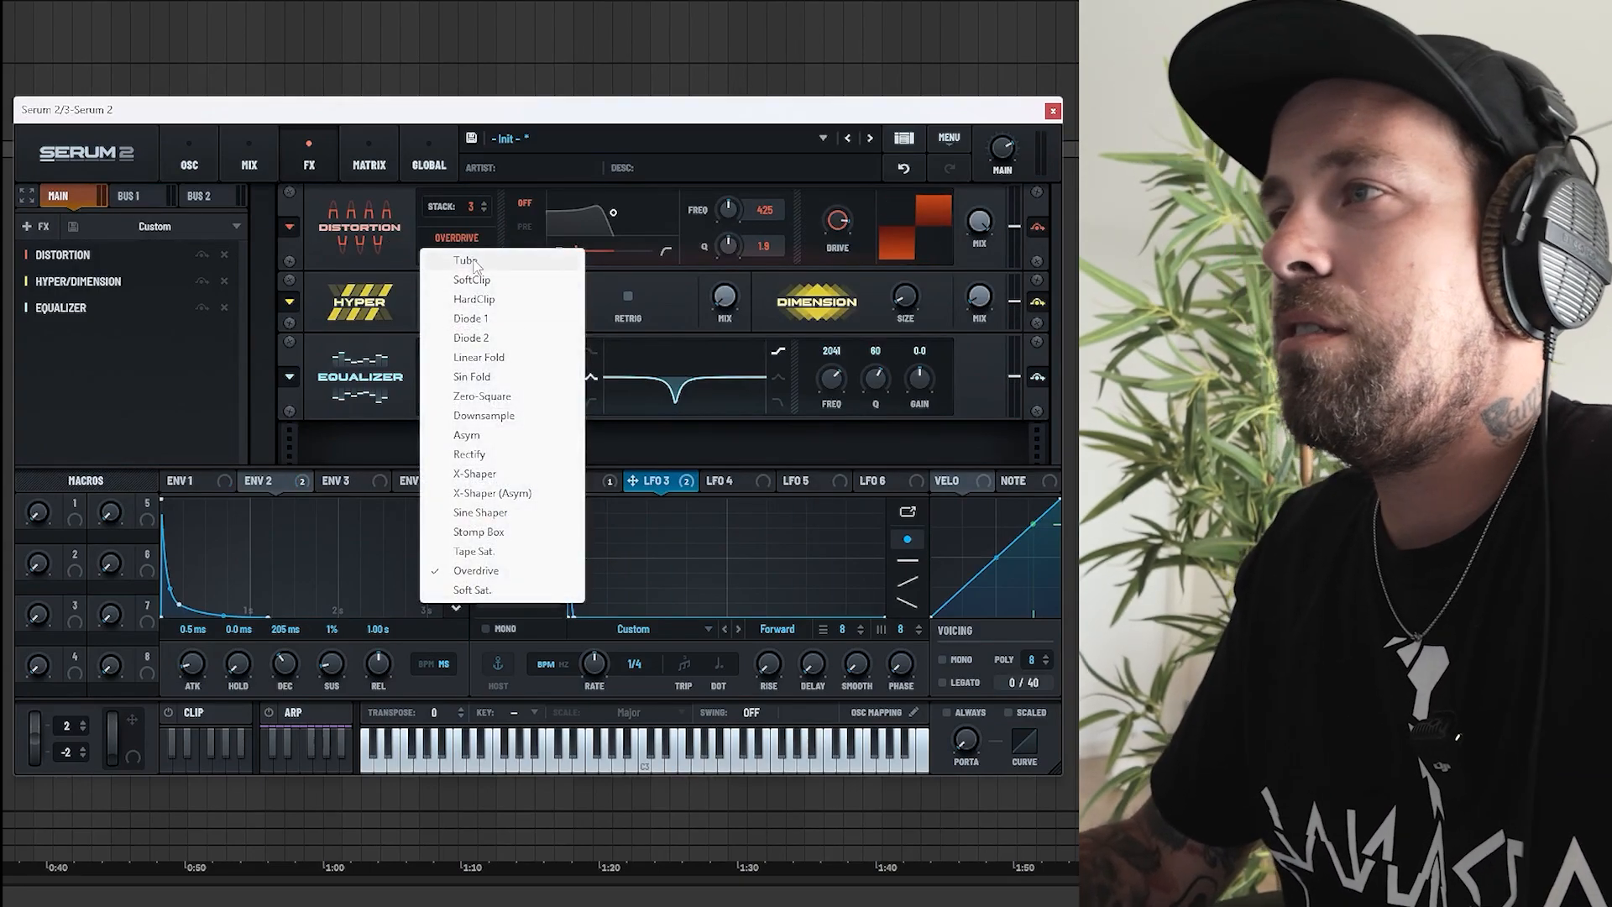
{"action": "left_click", "coordinate": [466, 261]}
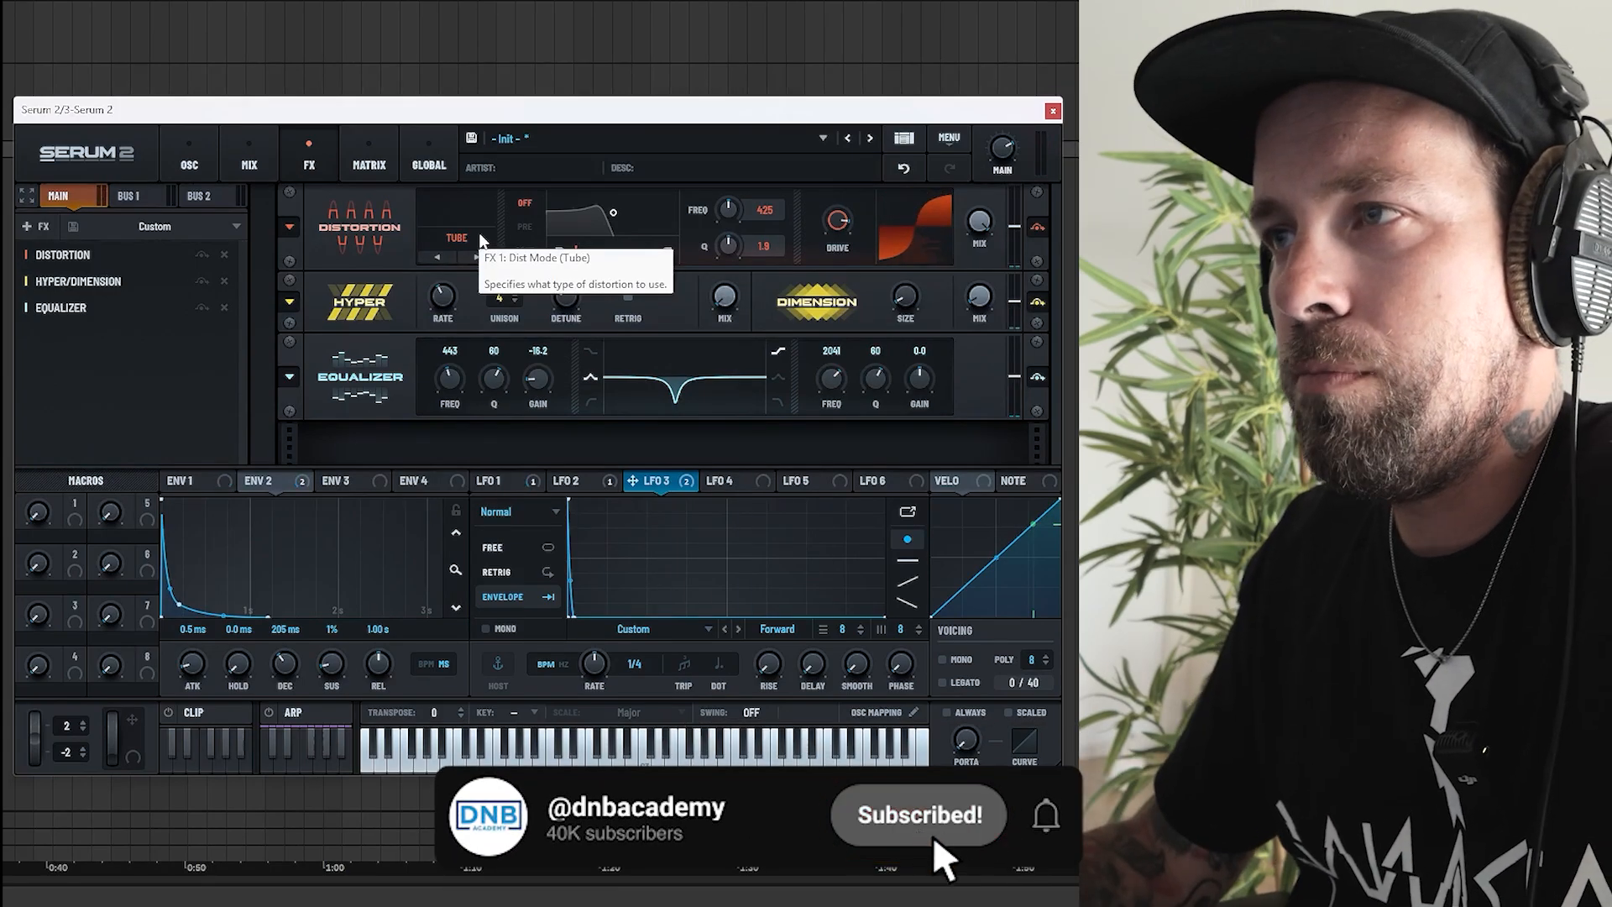
{"action": "left_click", "coordinate": [189, 158]}
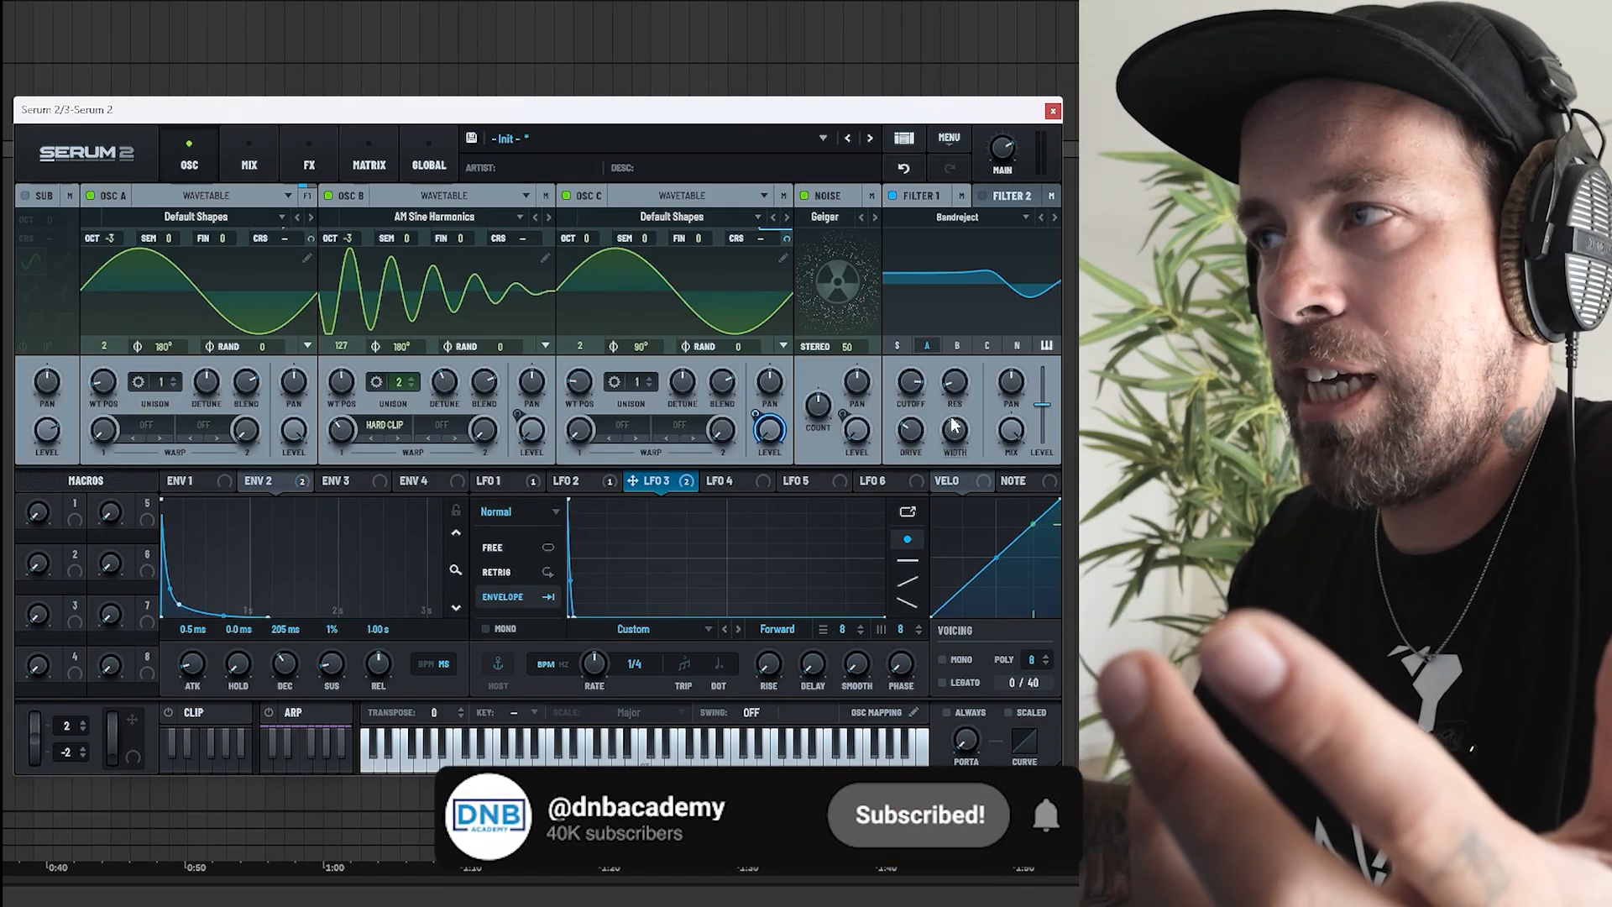